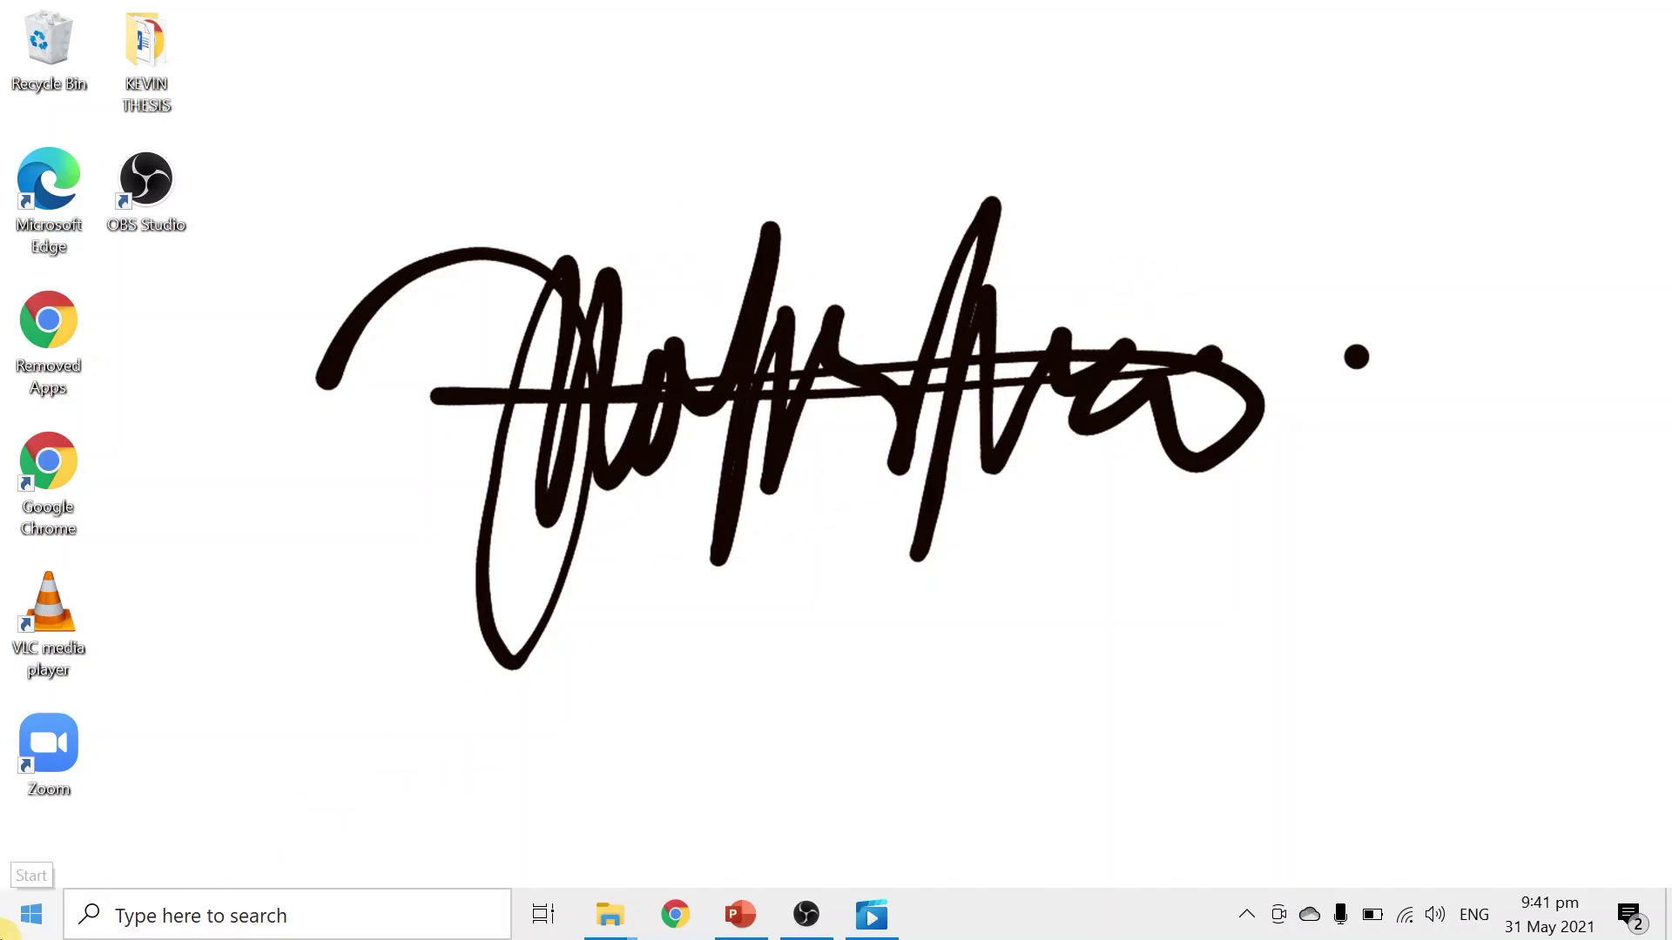
# Step: Launch PowerPoint from the Start menu, create a blank presentation, and show the Design options
pyautogui.click(11, 929)
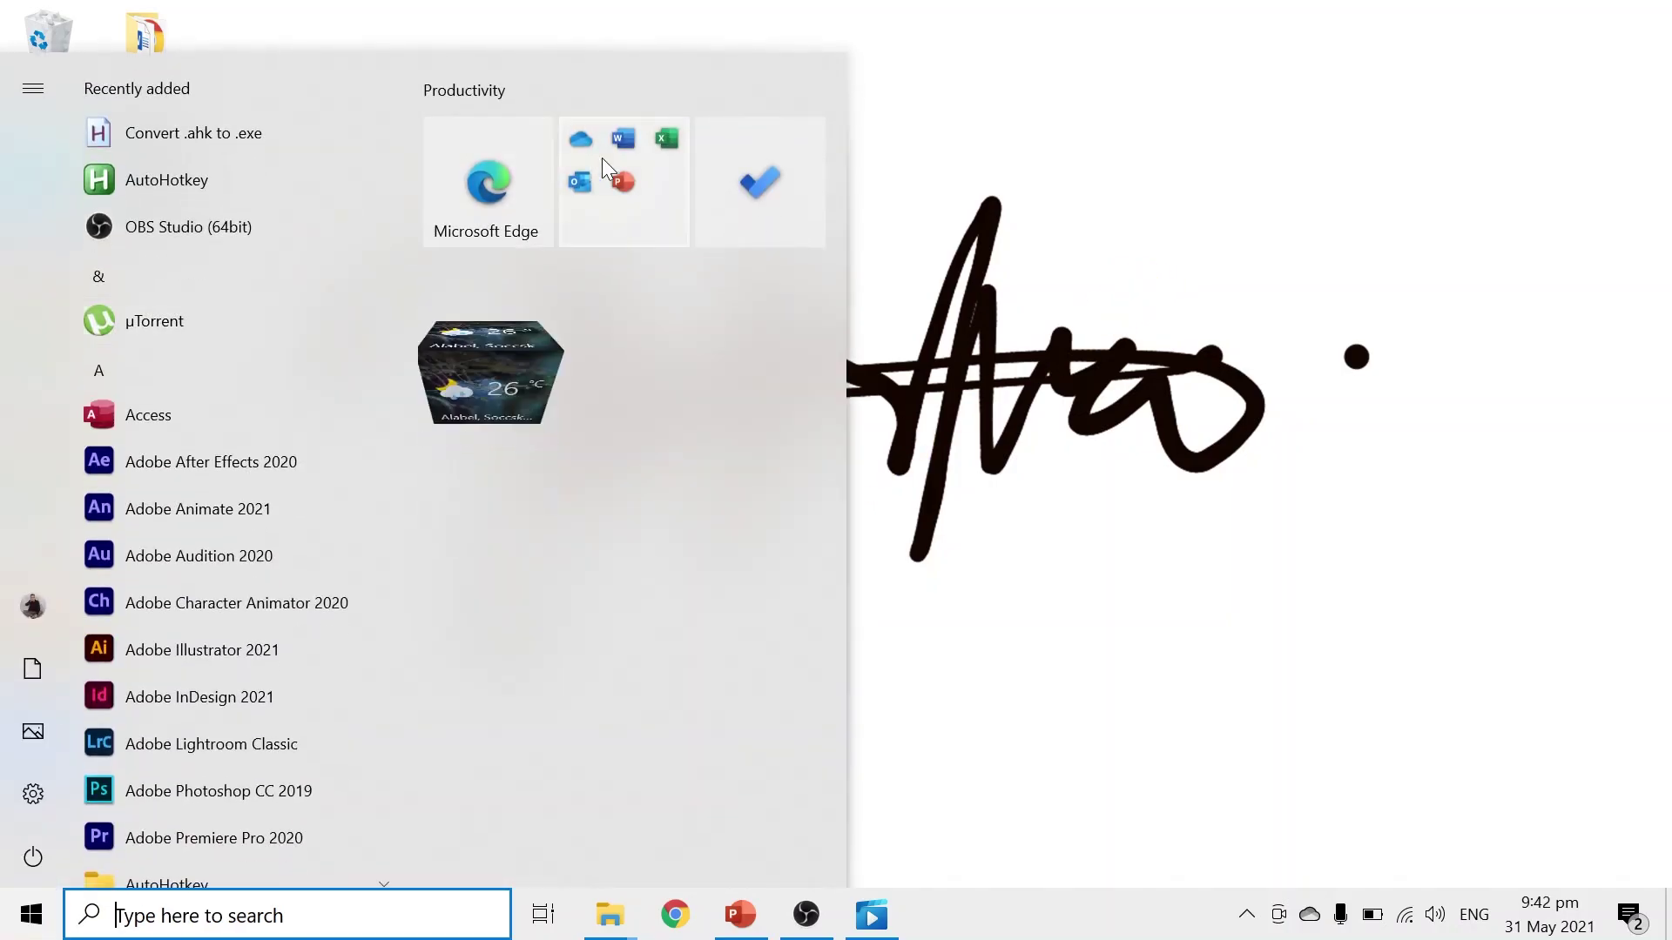
pyautogui.click(603, 158)
pyautogui.click(751, 495)
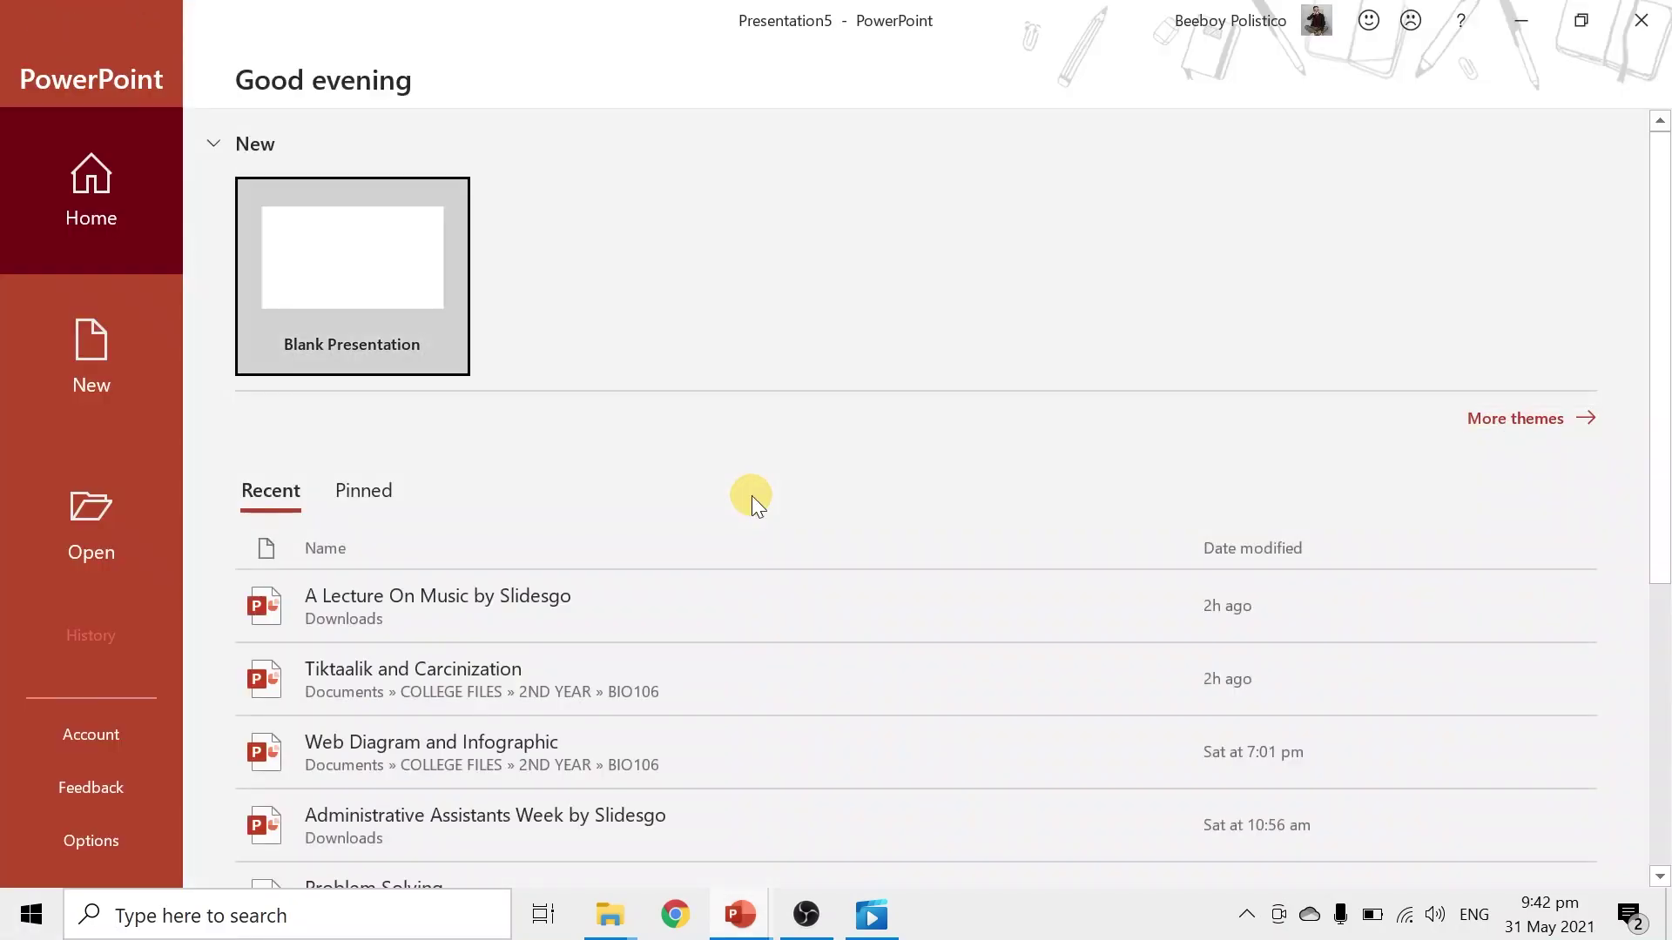
pyautogui.click(357, 251)
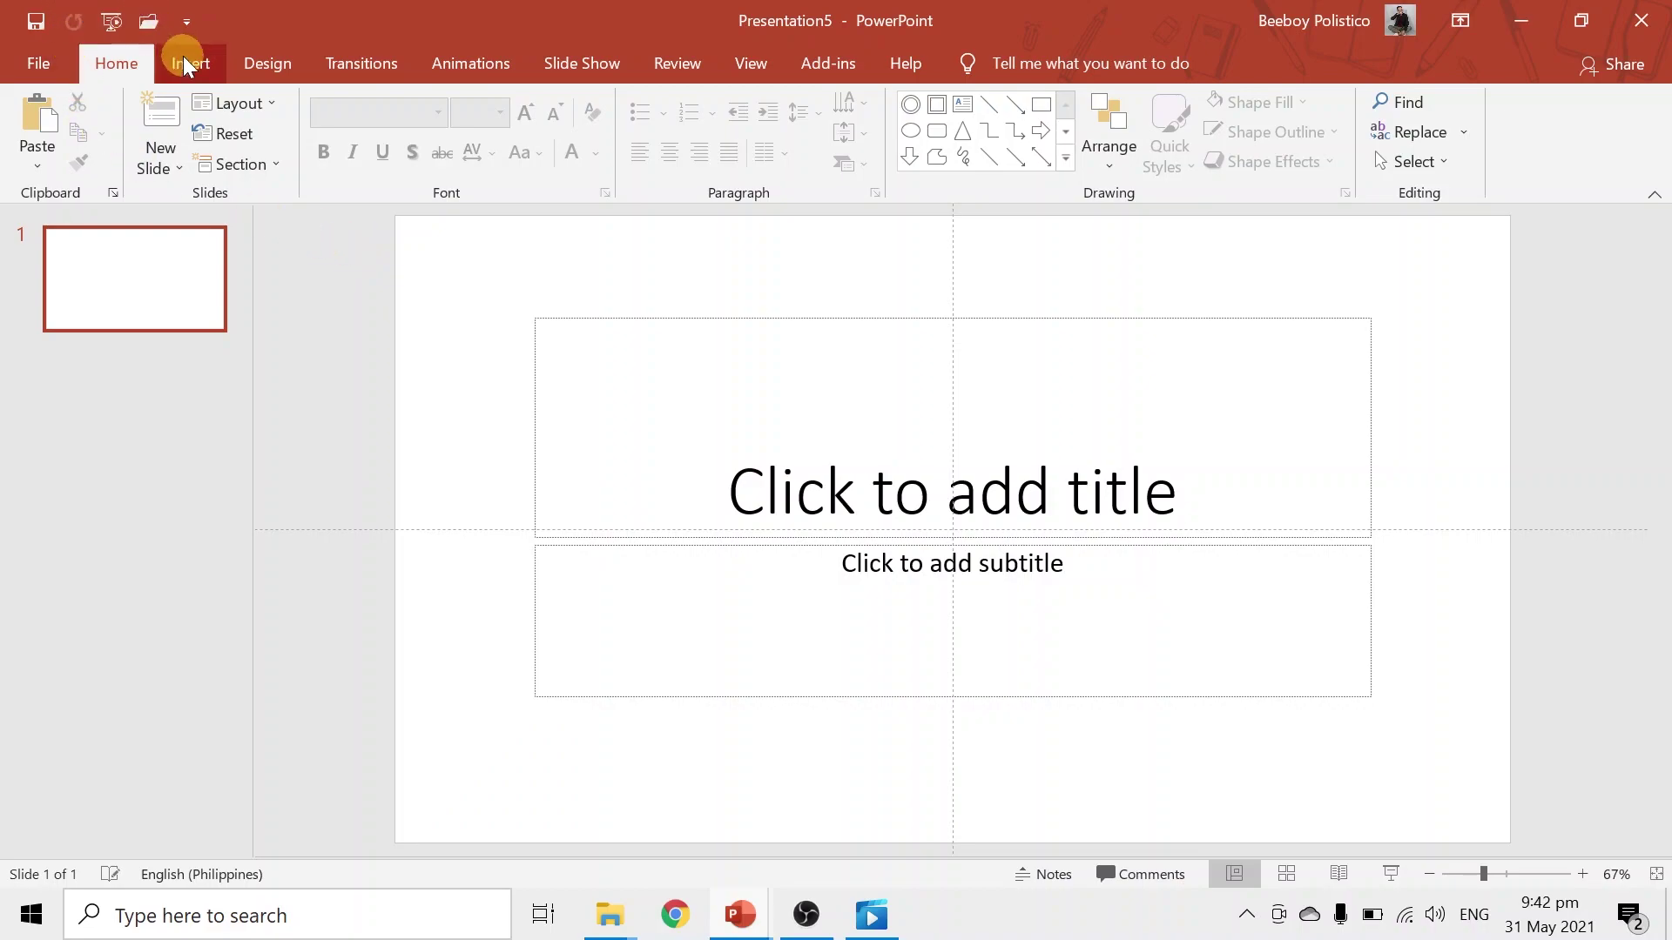
pyautogui.click(284, 69)
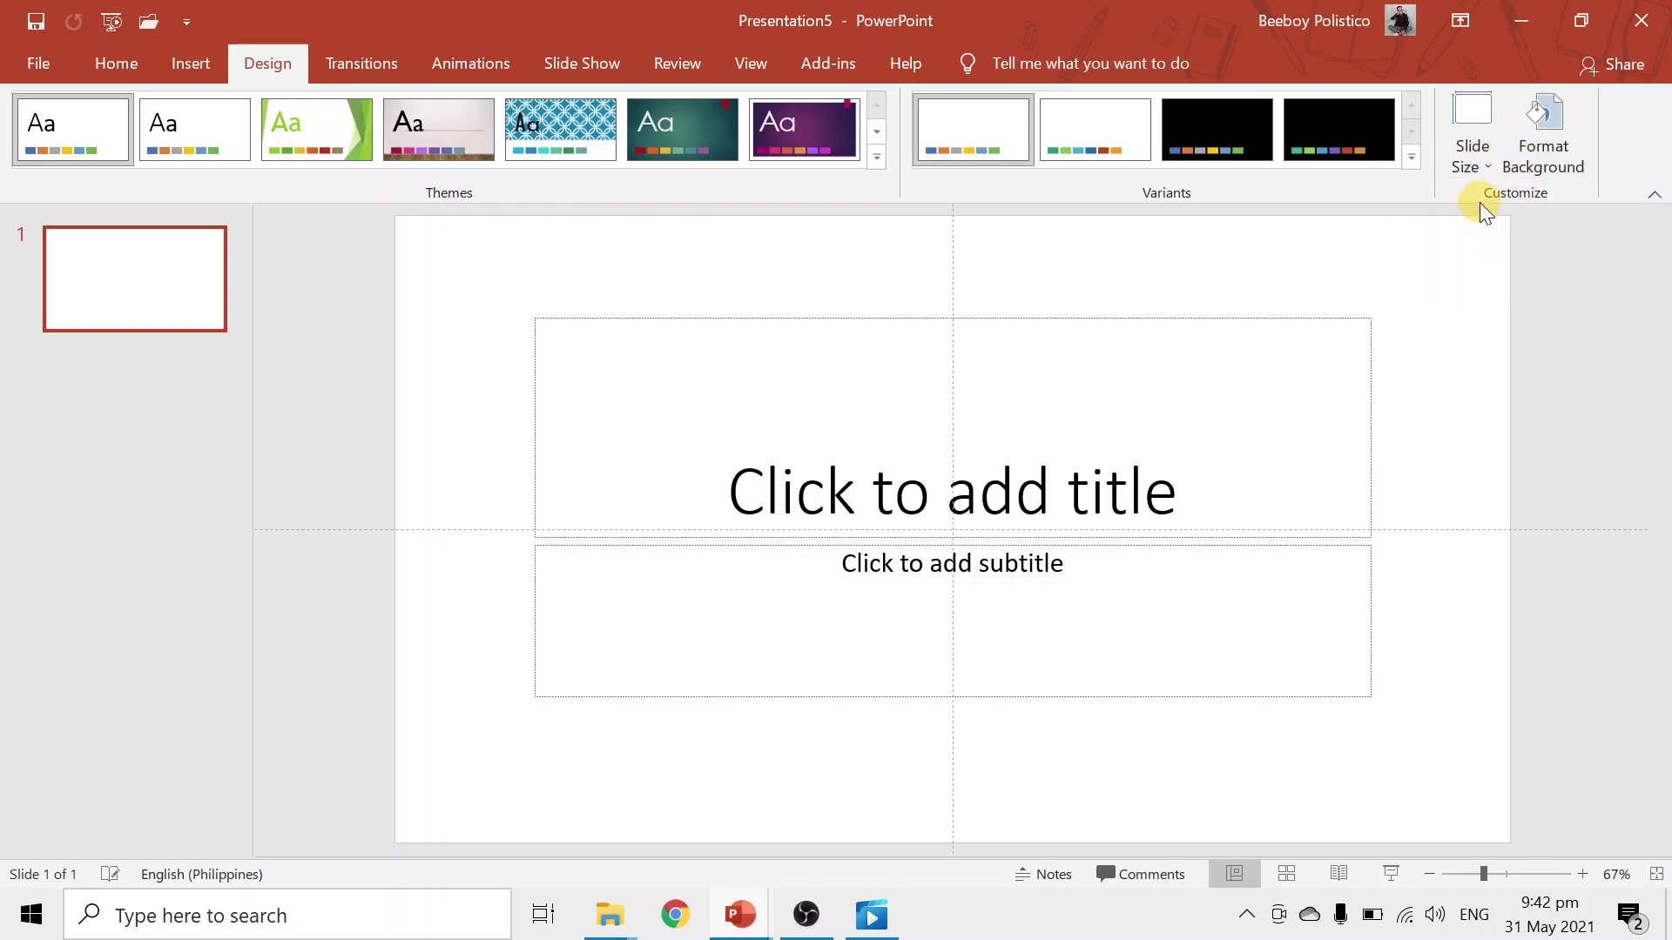
# Step: Set a custom portrait slide size of 21.59 × 33.02 cm and maximize the content
pyautogui.click(1476, 158)
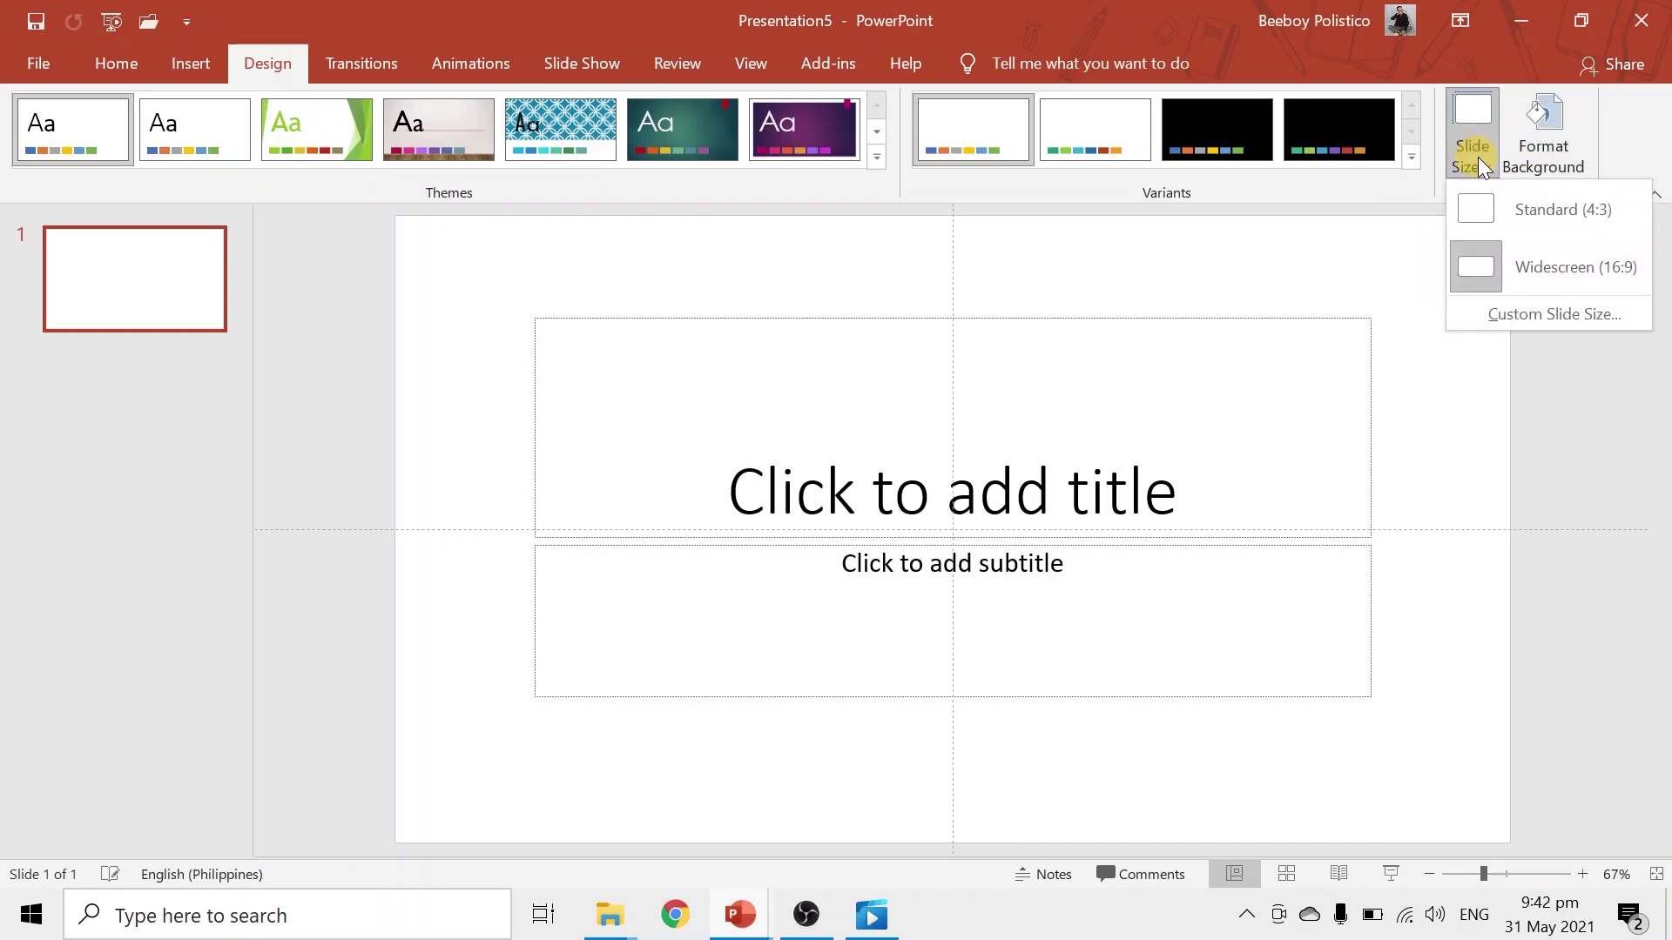
pyautogui.click(1543, 314)
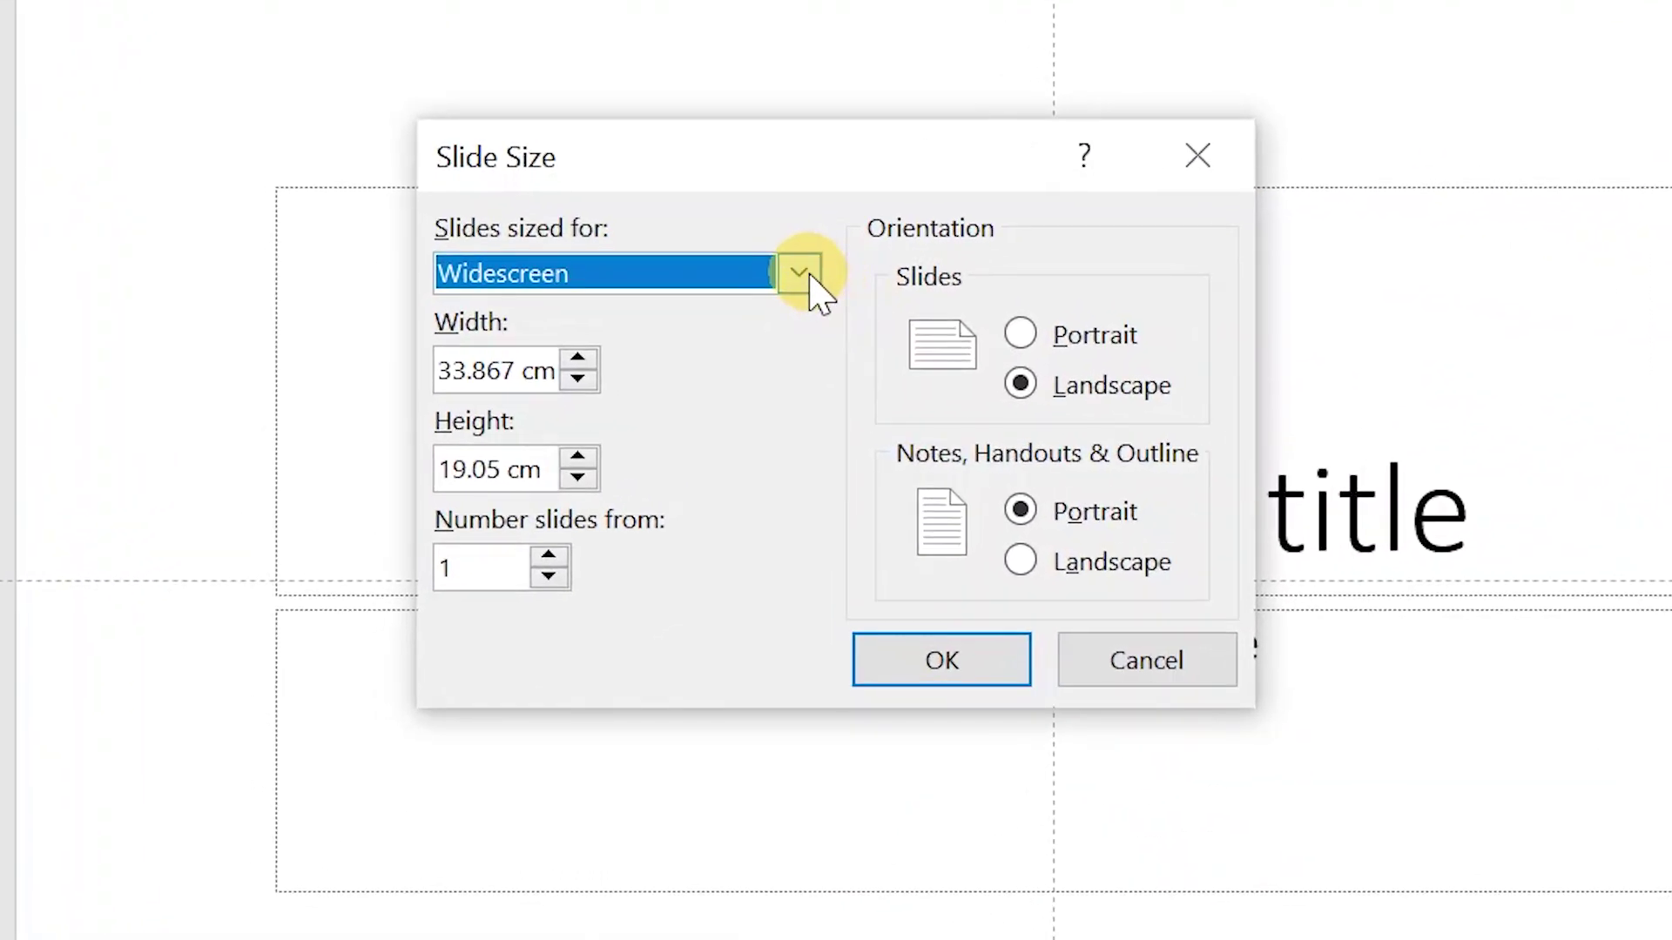
pyautogui.click(800, 273)
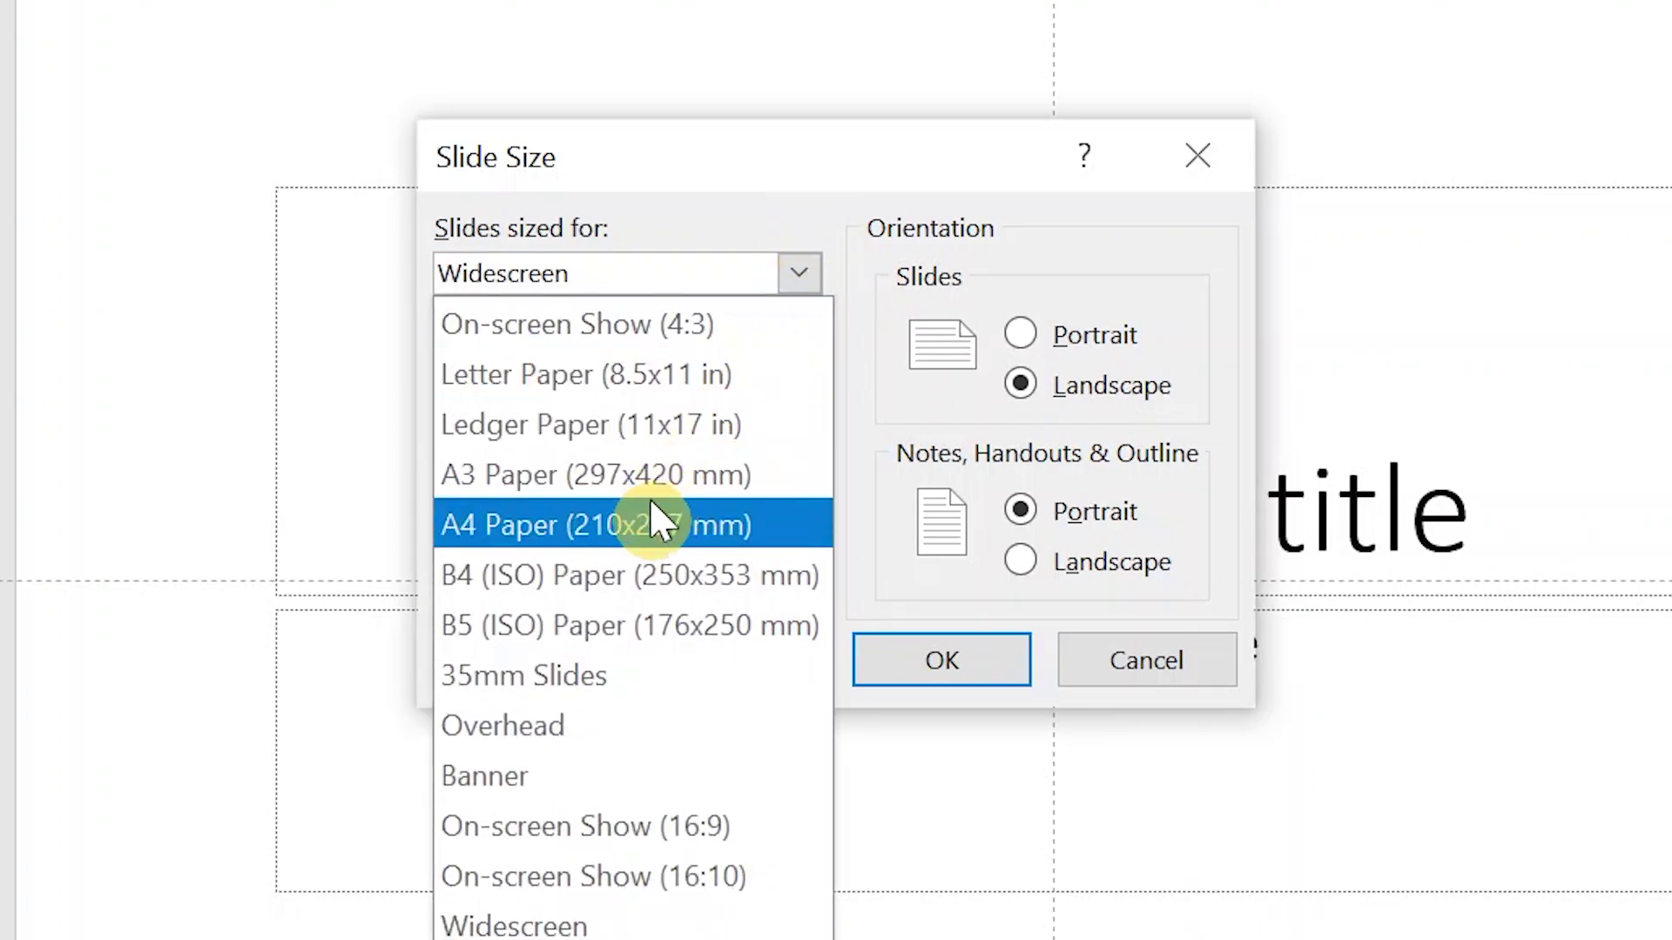
pyautogui.click(633, 376)
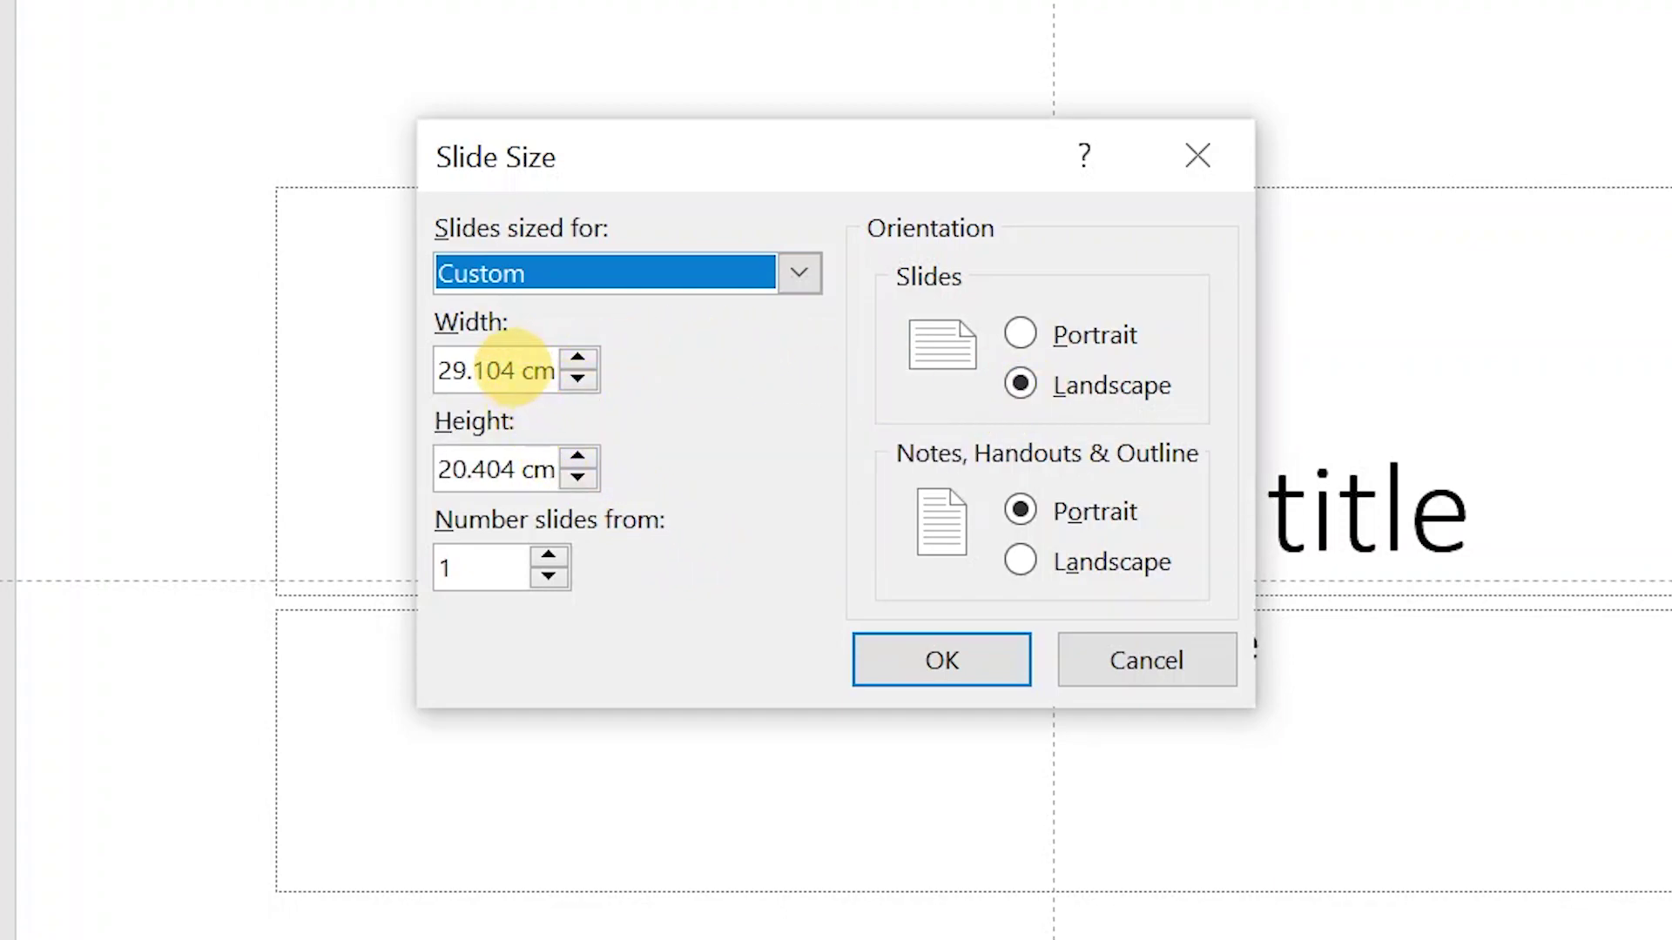
pyautogui.doubleClick(513, 370)
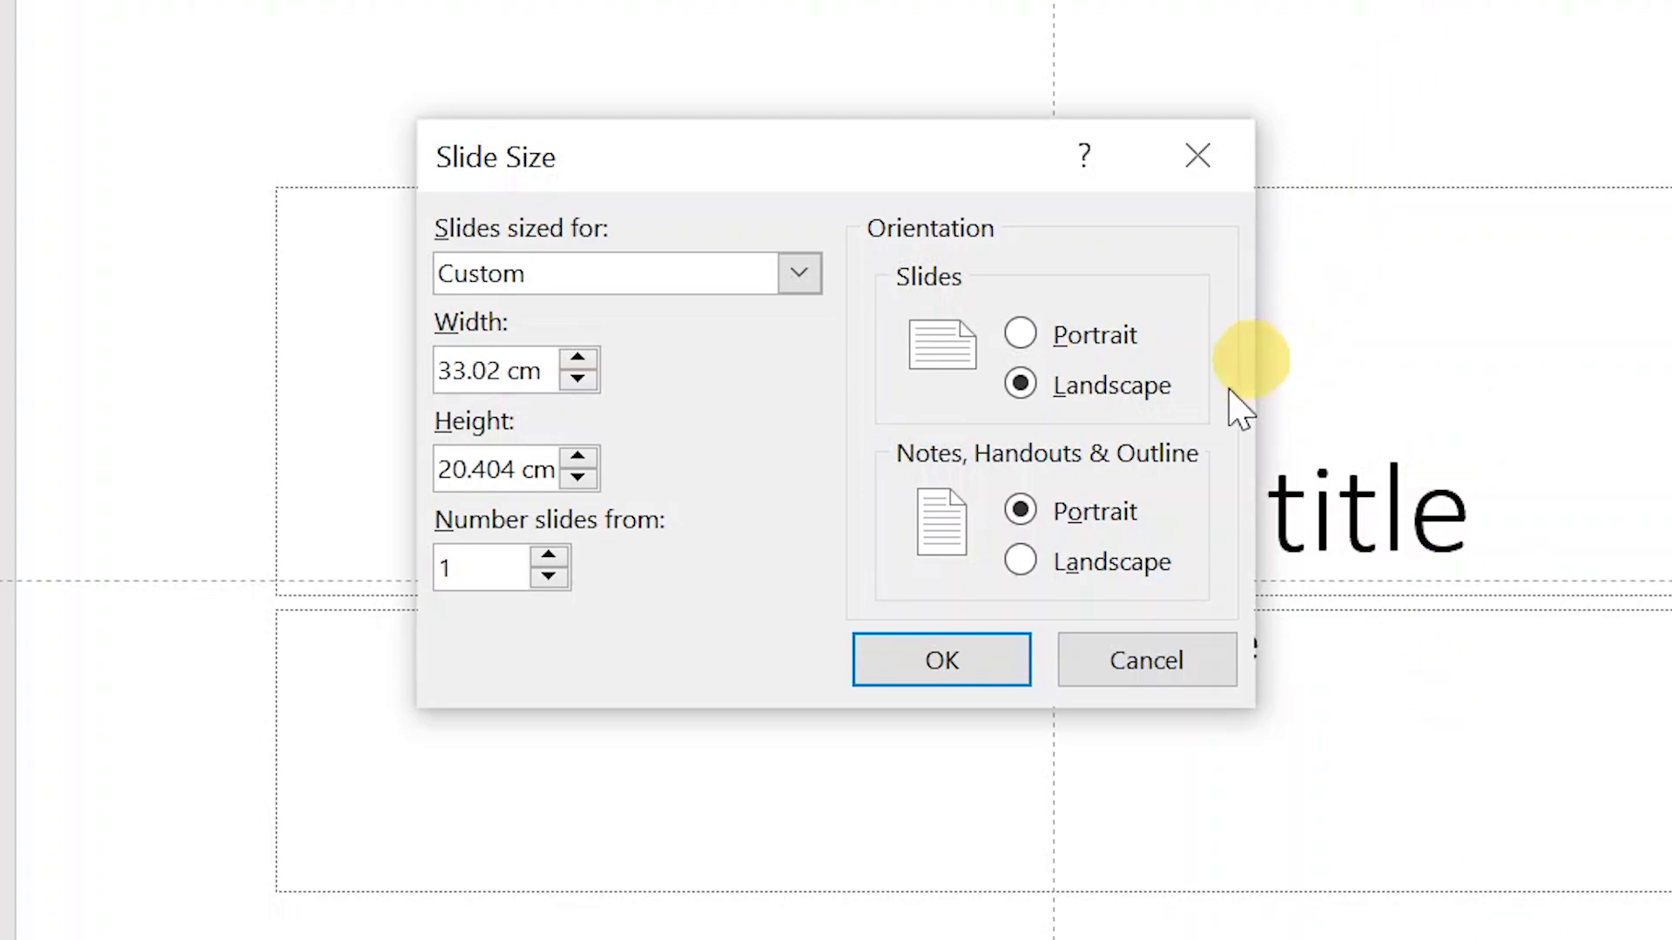
pyautogui.doubleClick(514, 469)
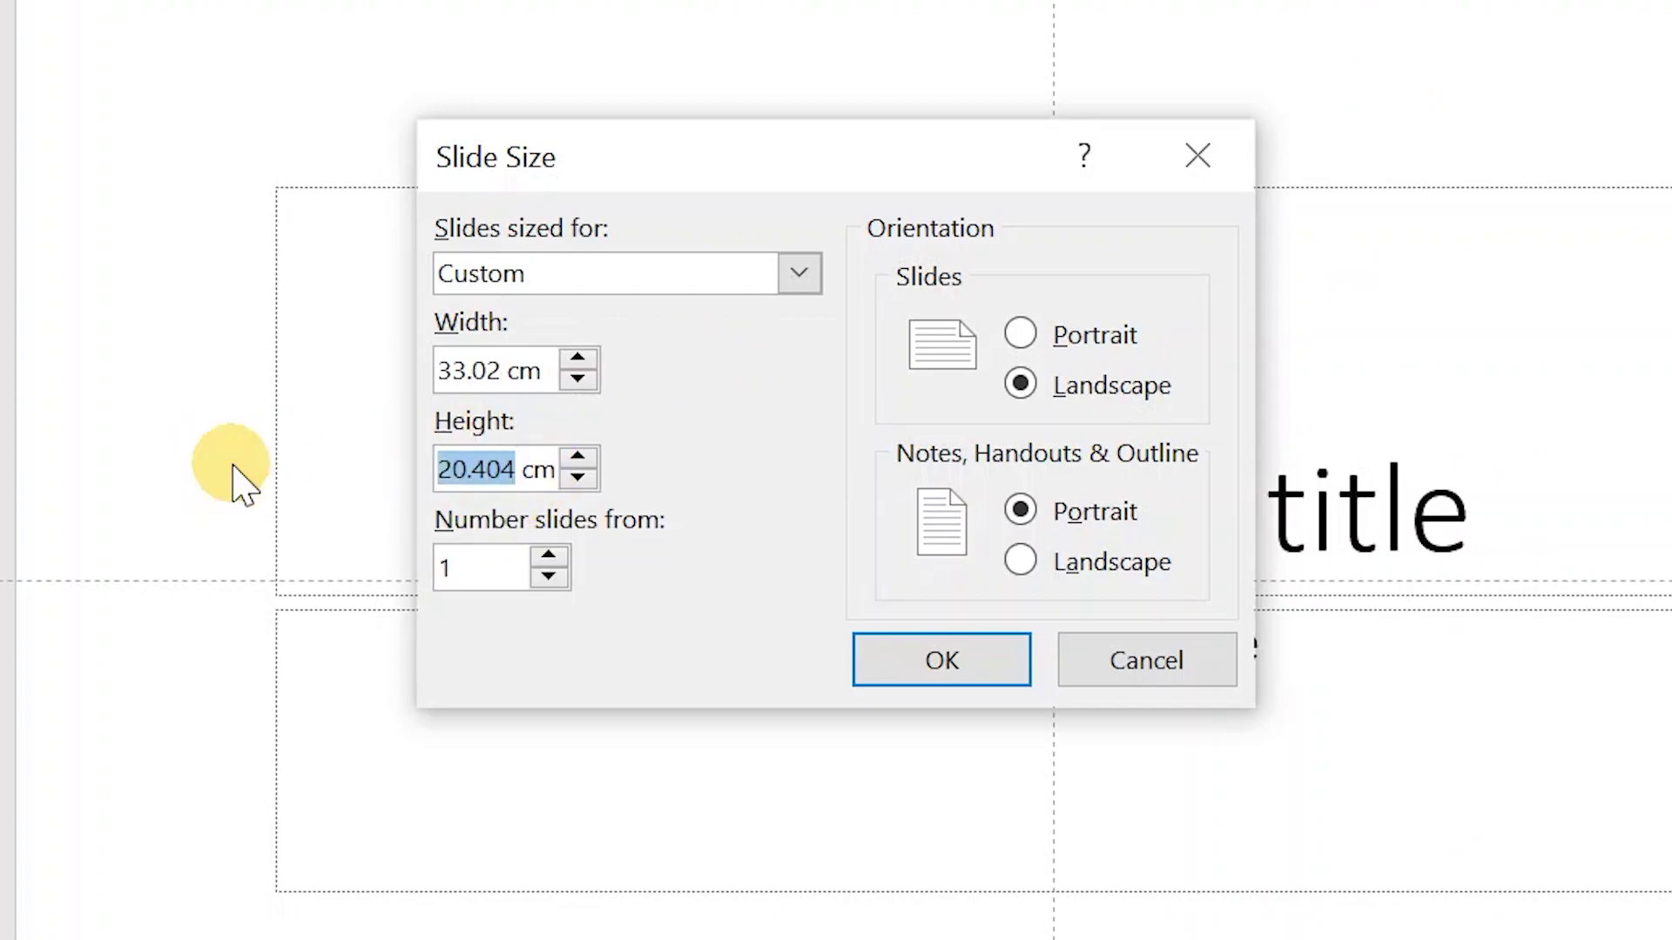
pyautogui.write('21')
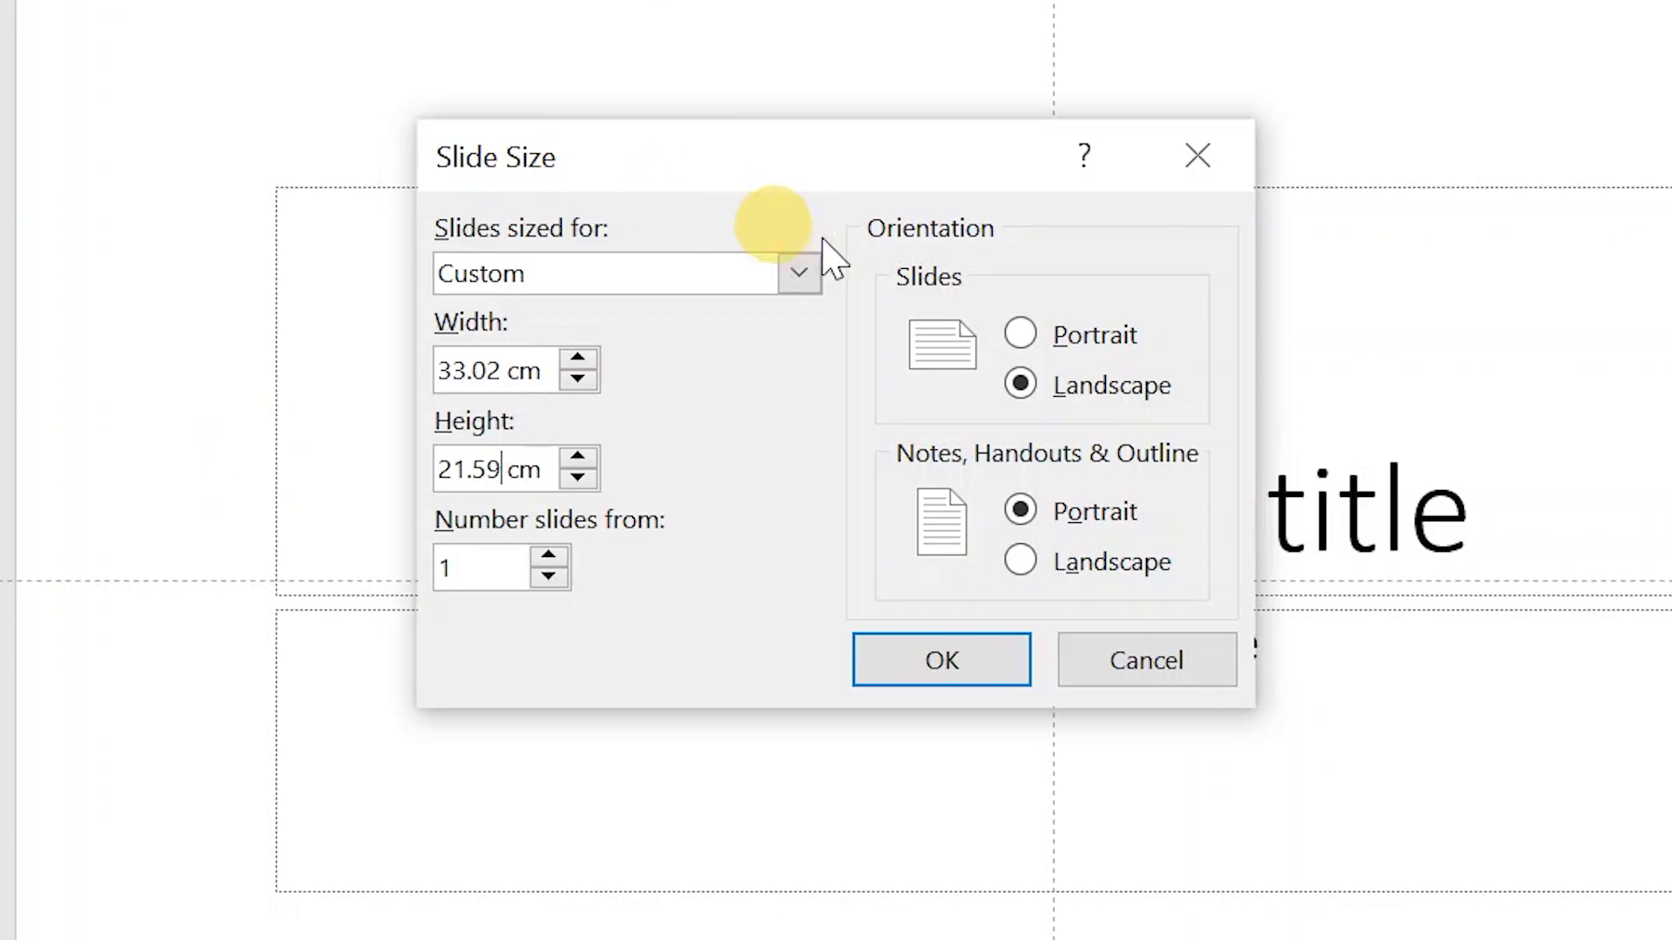
pyautogui.click(1021, 336)
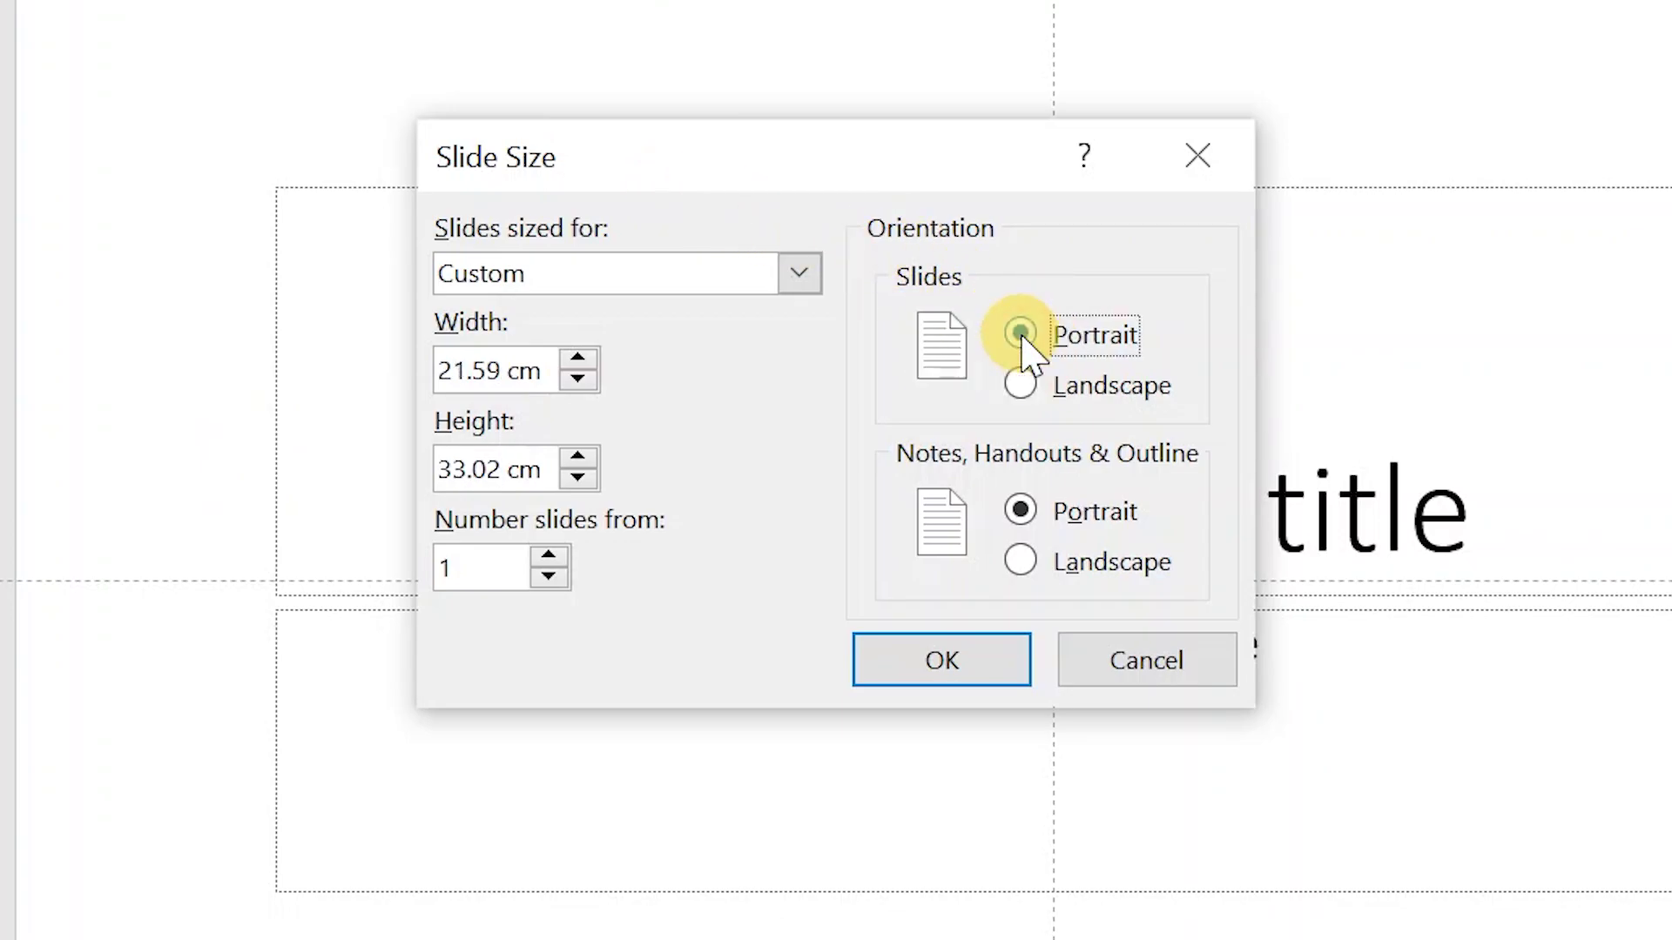
pyautogui.click(1002, 679)
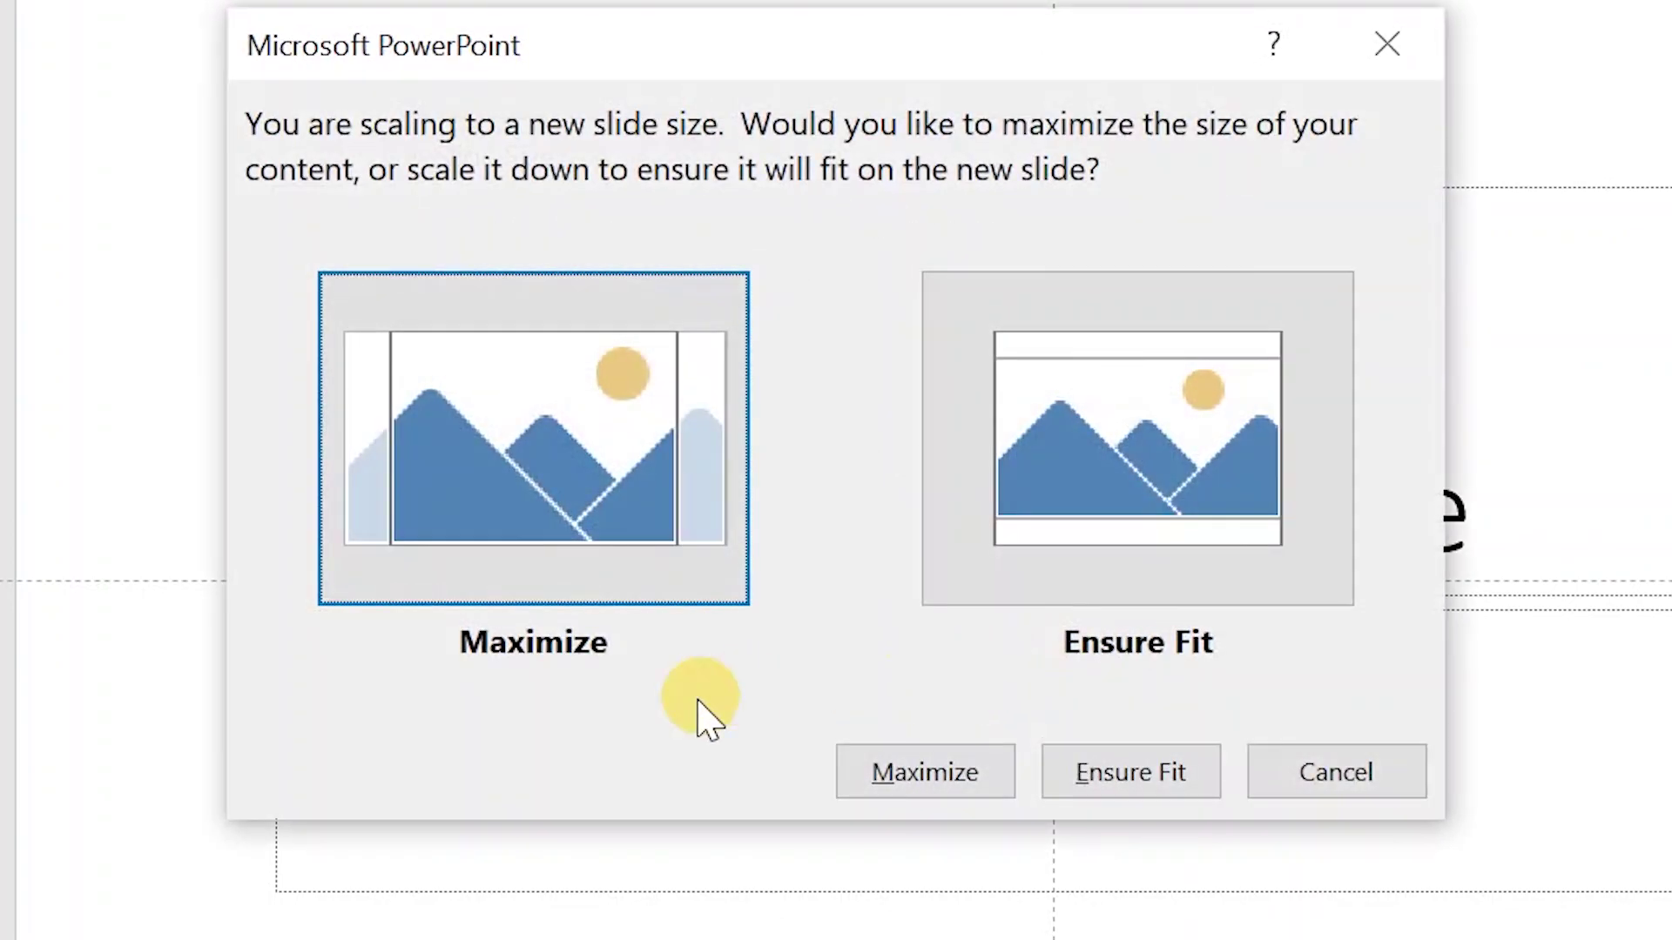
pyautogui.click(925, 773)
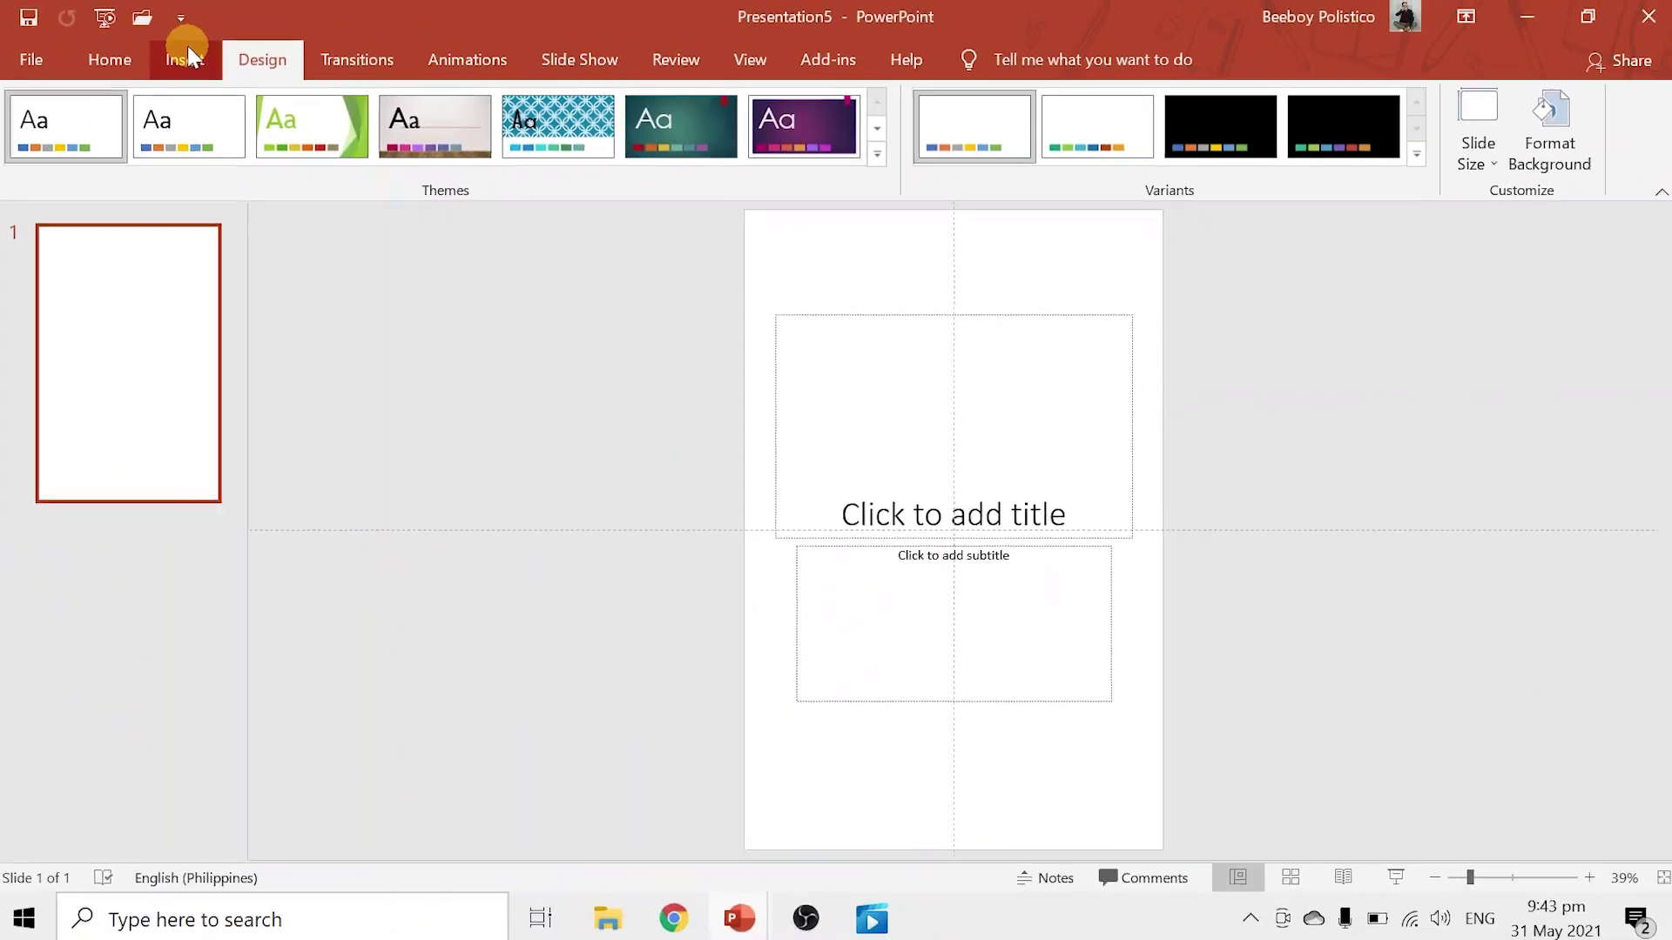
# Step: Apply the Blank layout to the portrait slide from the Home tab's Layout list
pyautogui.click(191, 54)
pyautogui.click(277, 57)
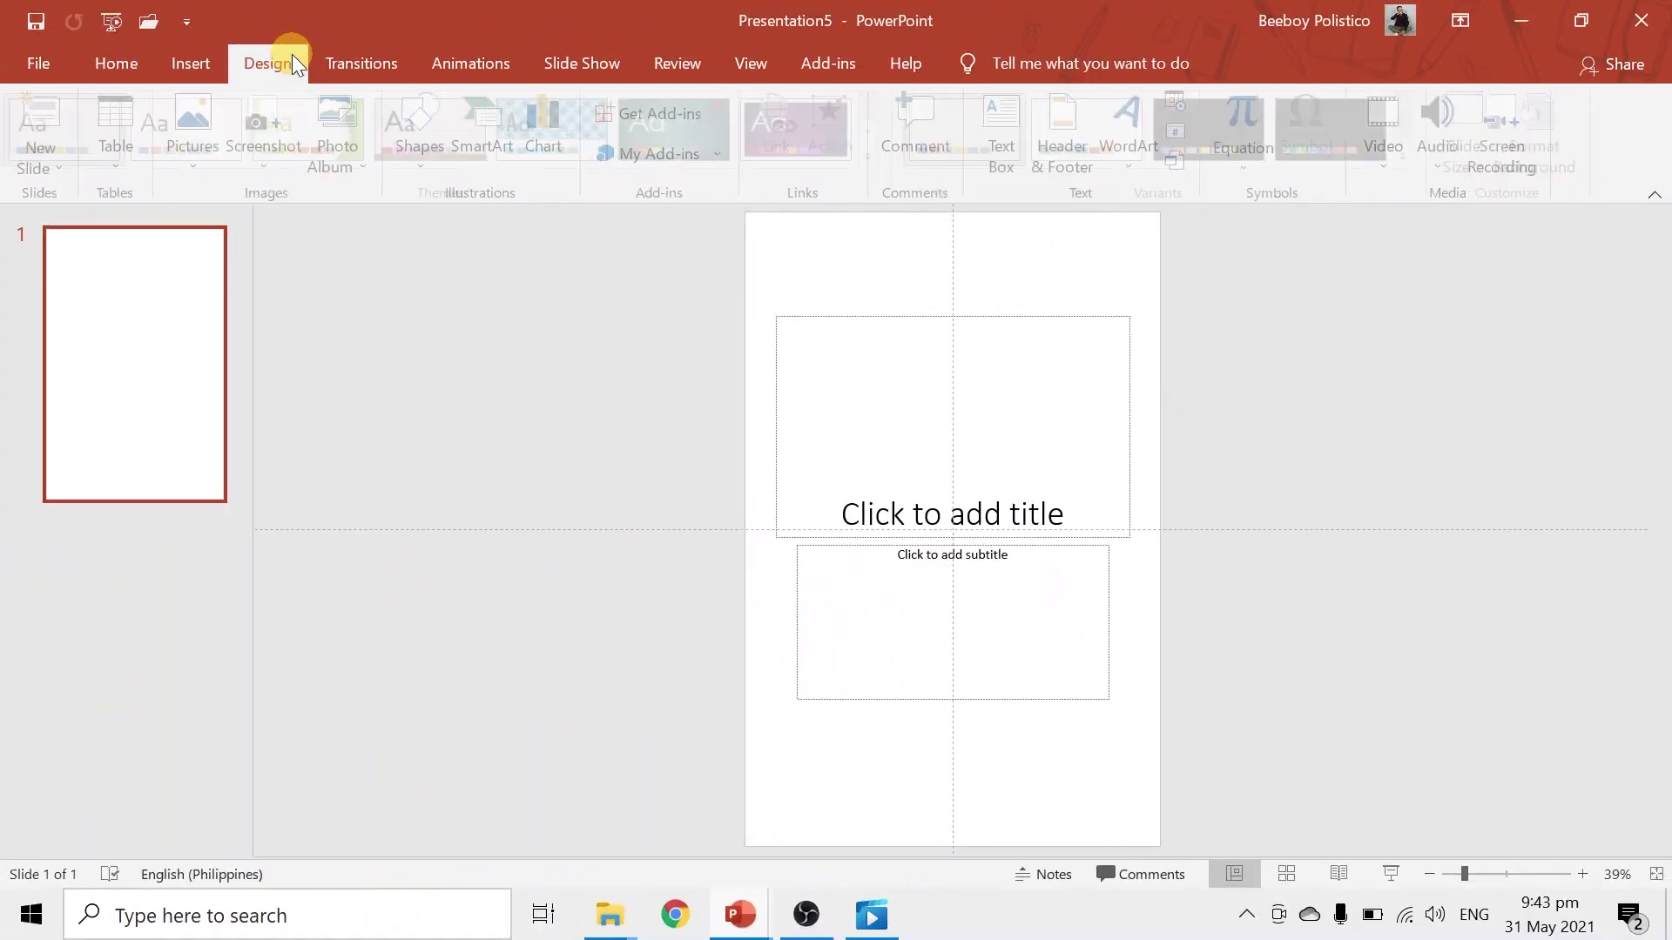
pyautogui.click(154, 64)
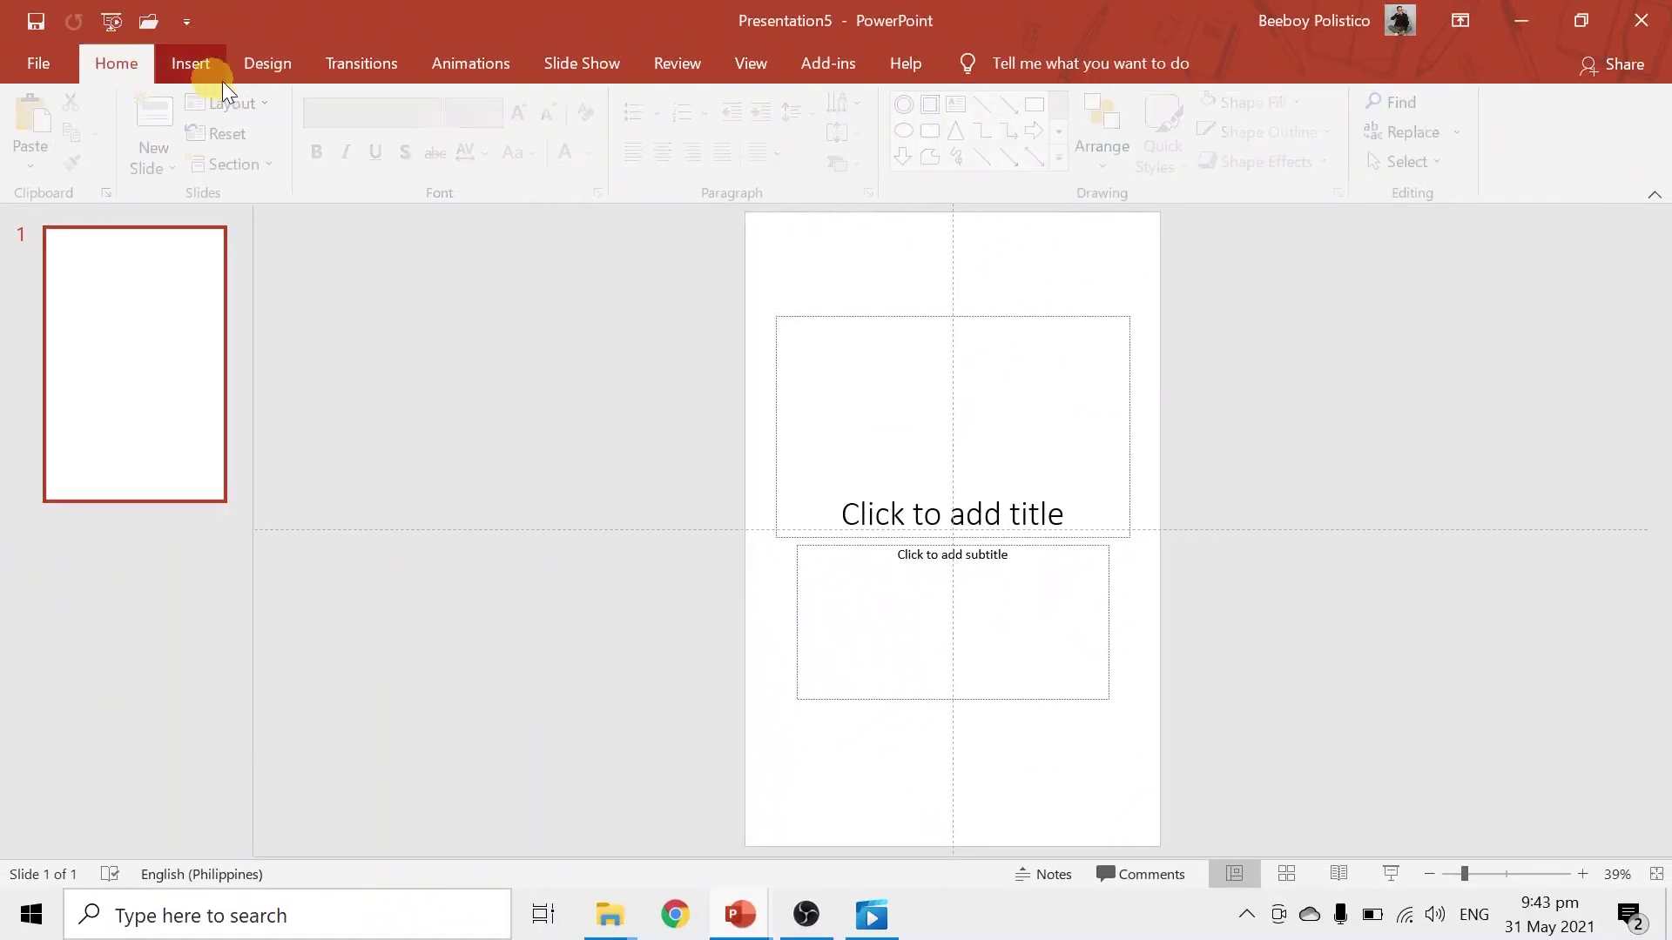
pyautogui.click(228, 103)
pyautogui.scroll(-3, 268, 559)
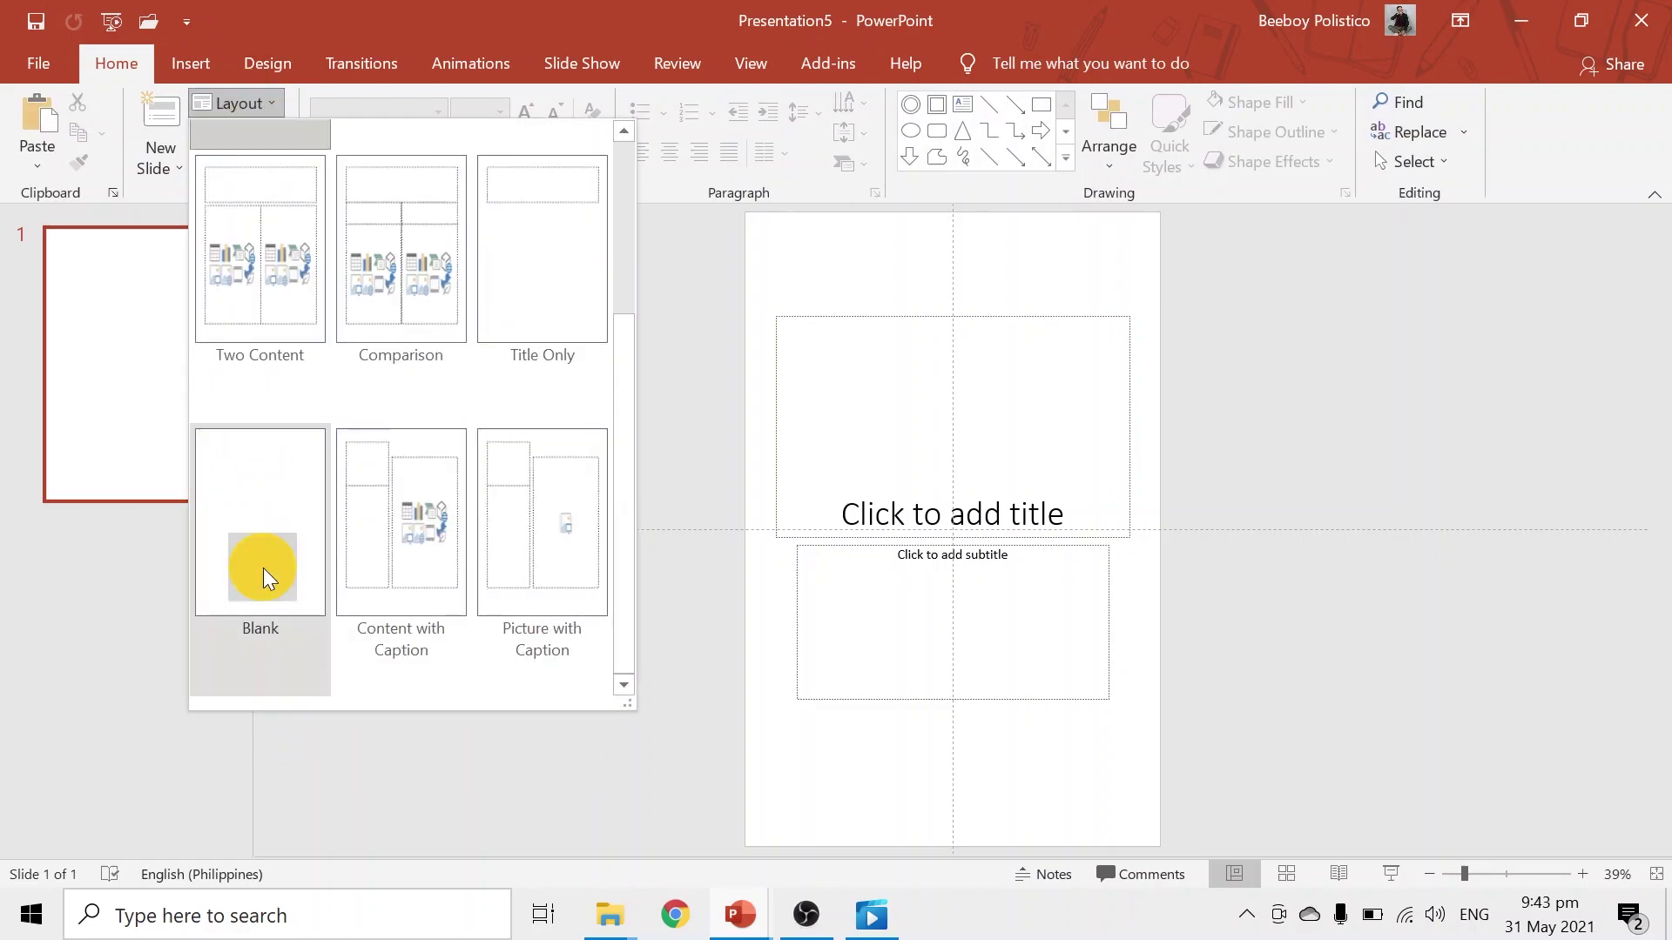
pyautogui.click(263, 570)
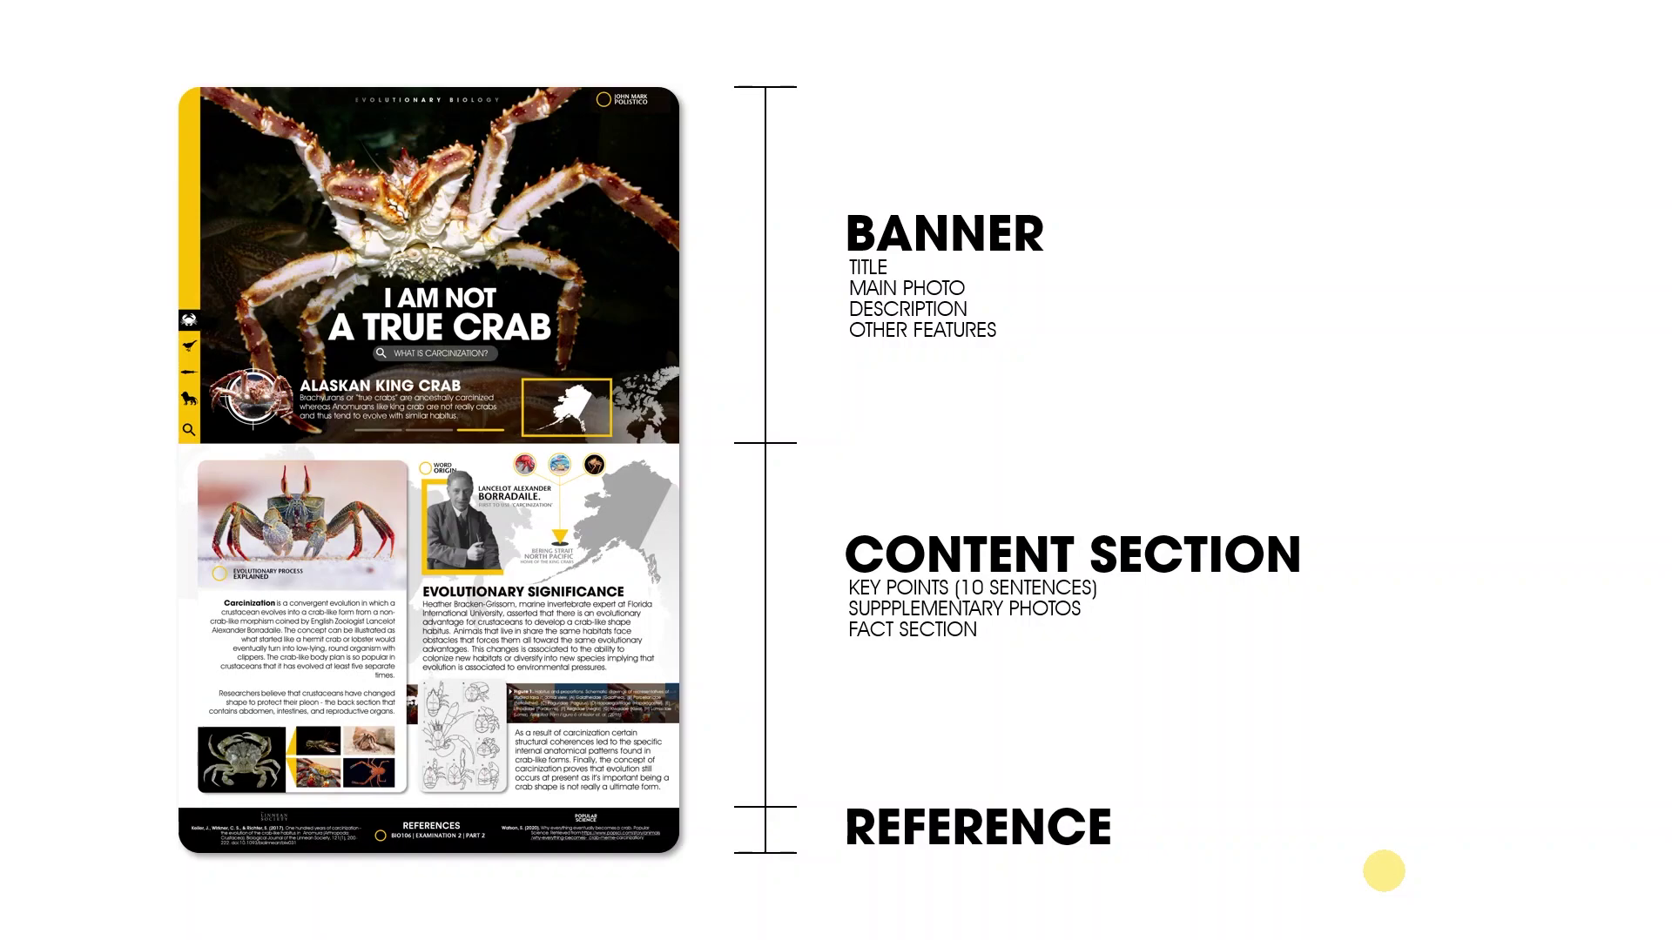
# Step: Advance the guide slideshow past the map slide to the Color Palette slide
pyautogui.click(1383, 871)
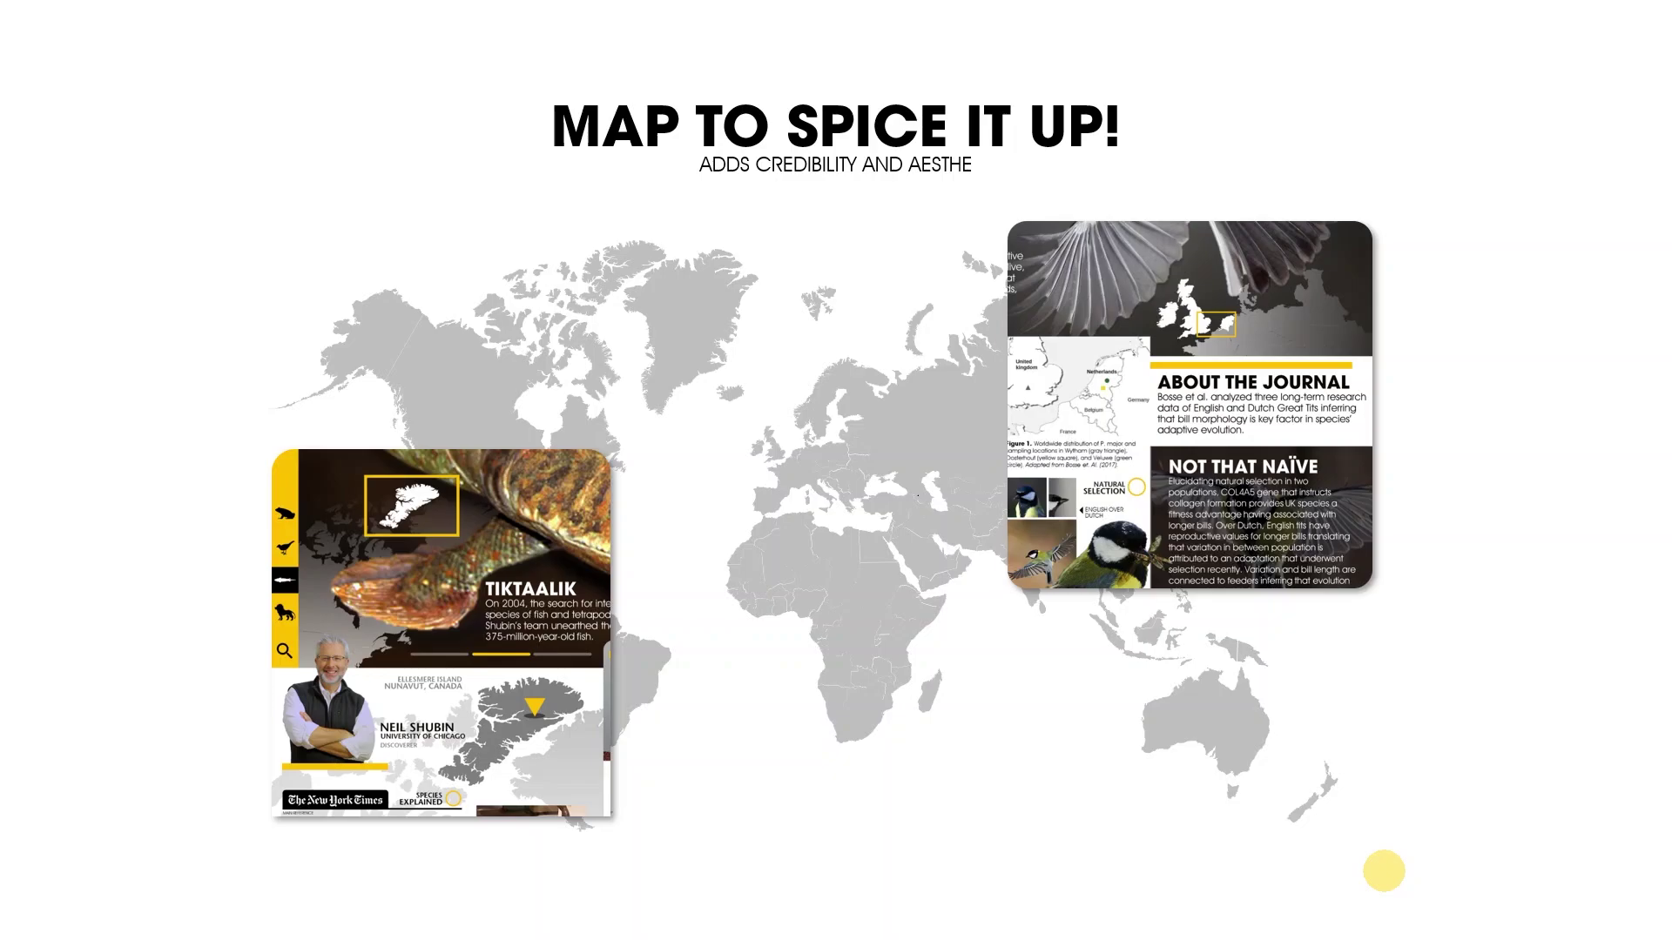
pyautogui.click(1390, 851)
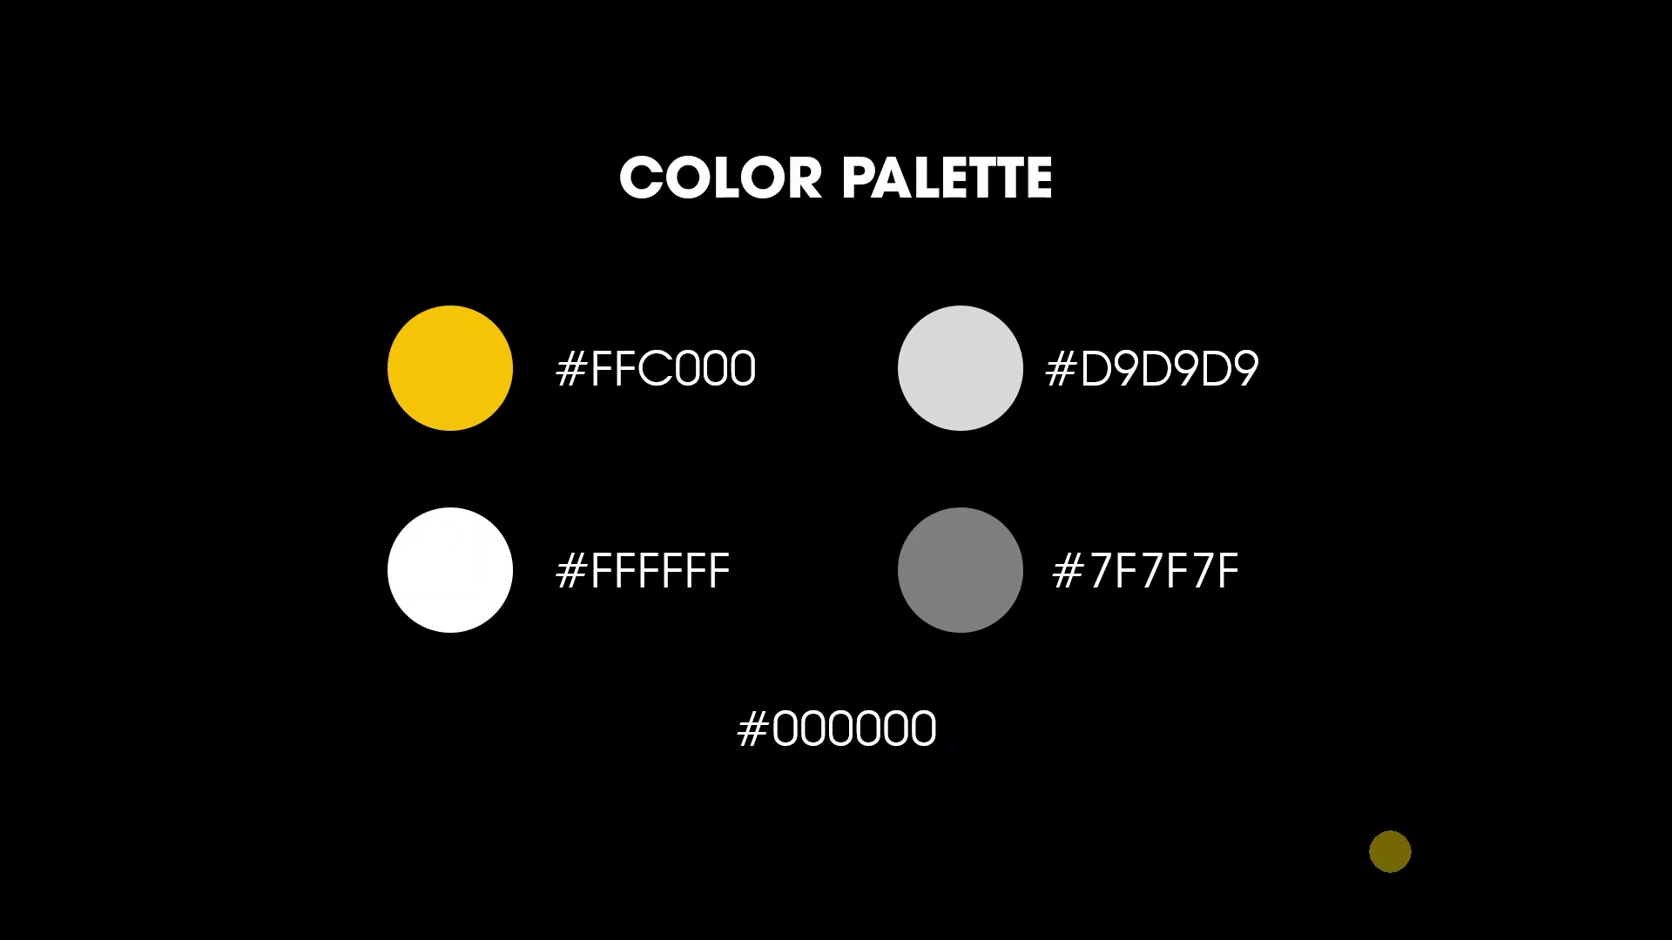
# Step: Advance through the Typefaces and HD photos guide slides to the closing logo slide
pyautogui.click(1369, 843)
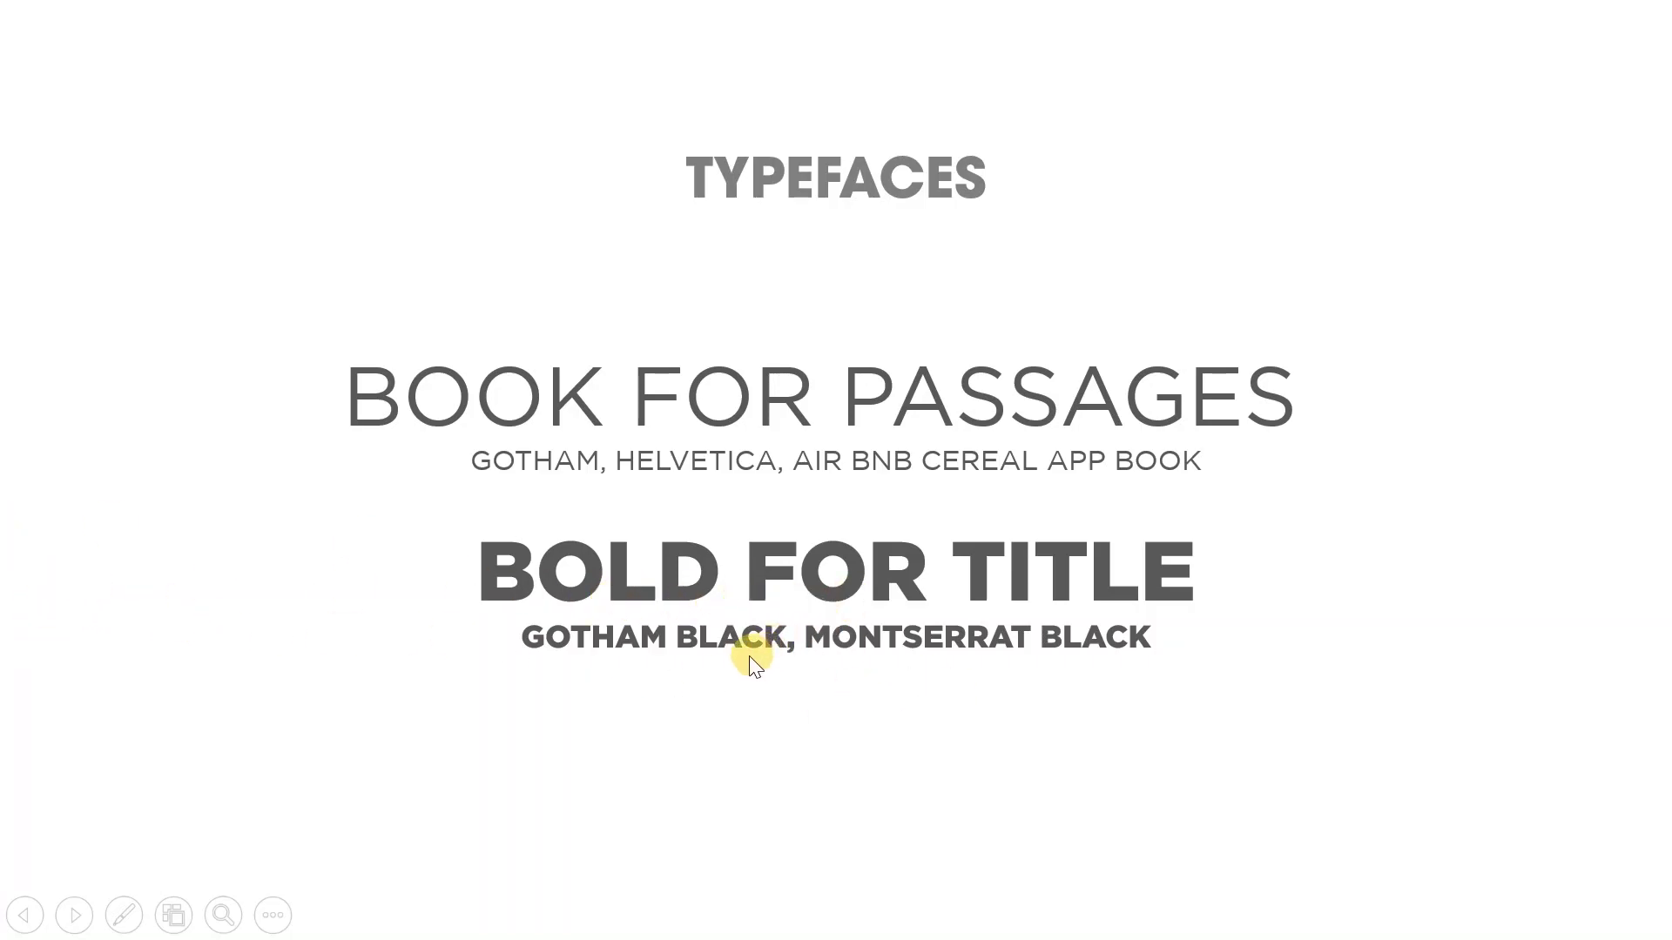
pyautogui.click(1309, 650)
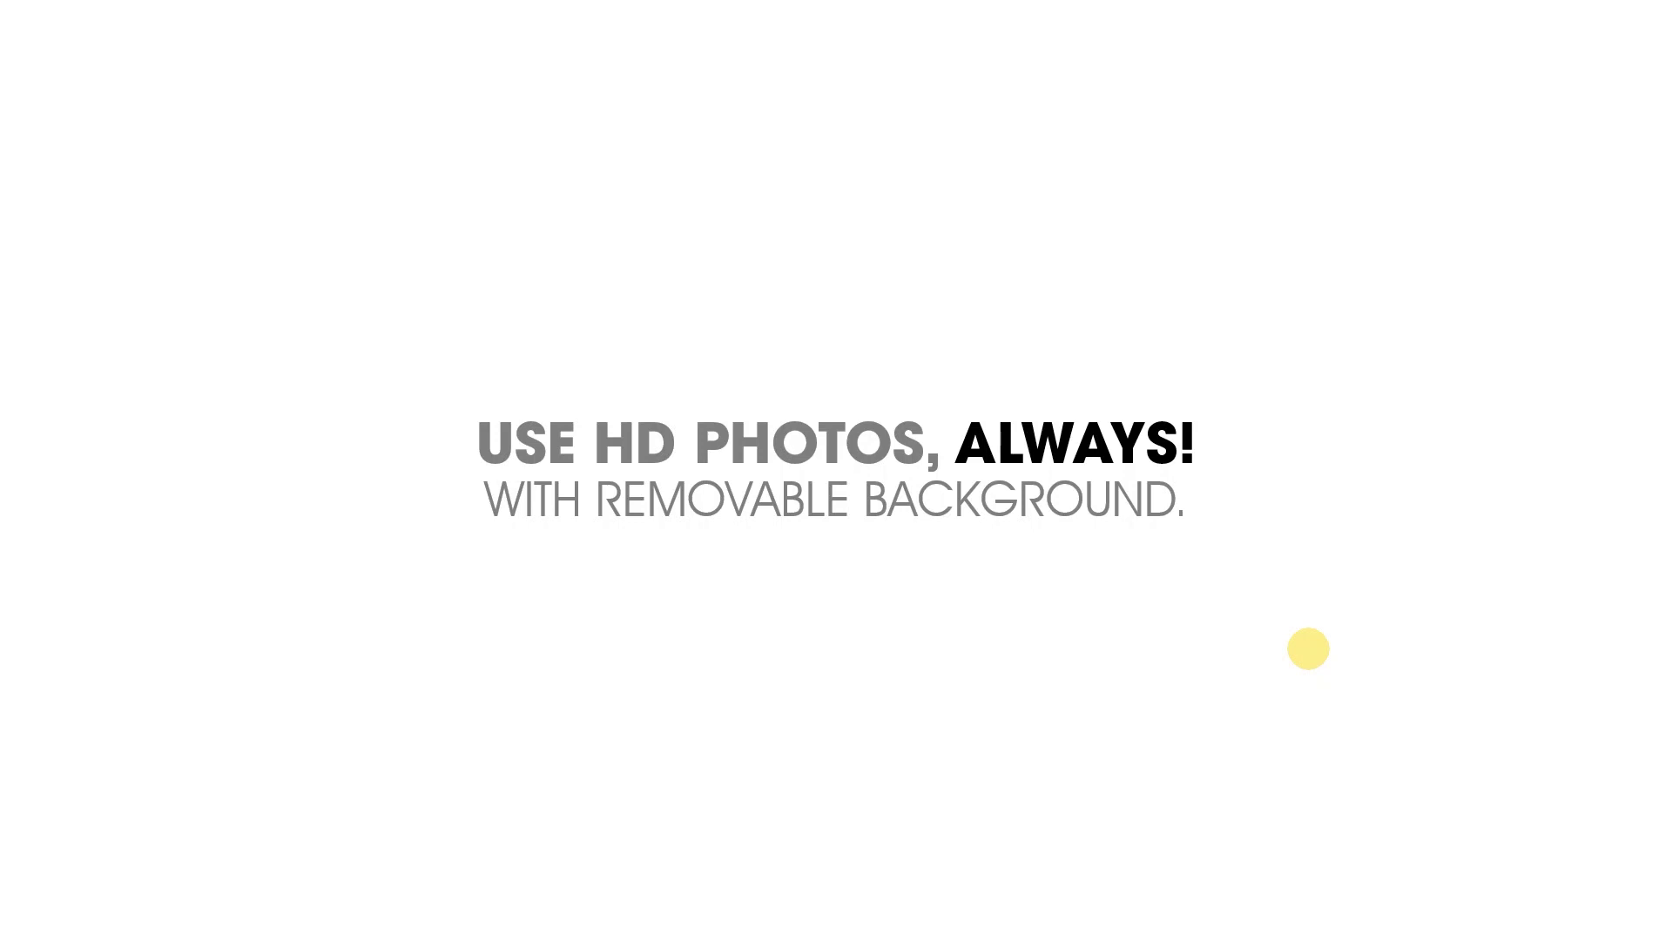
pyautogui.click(1308, 649)
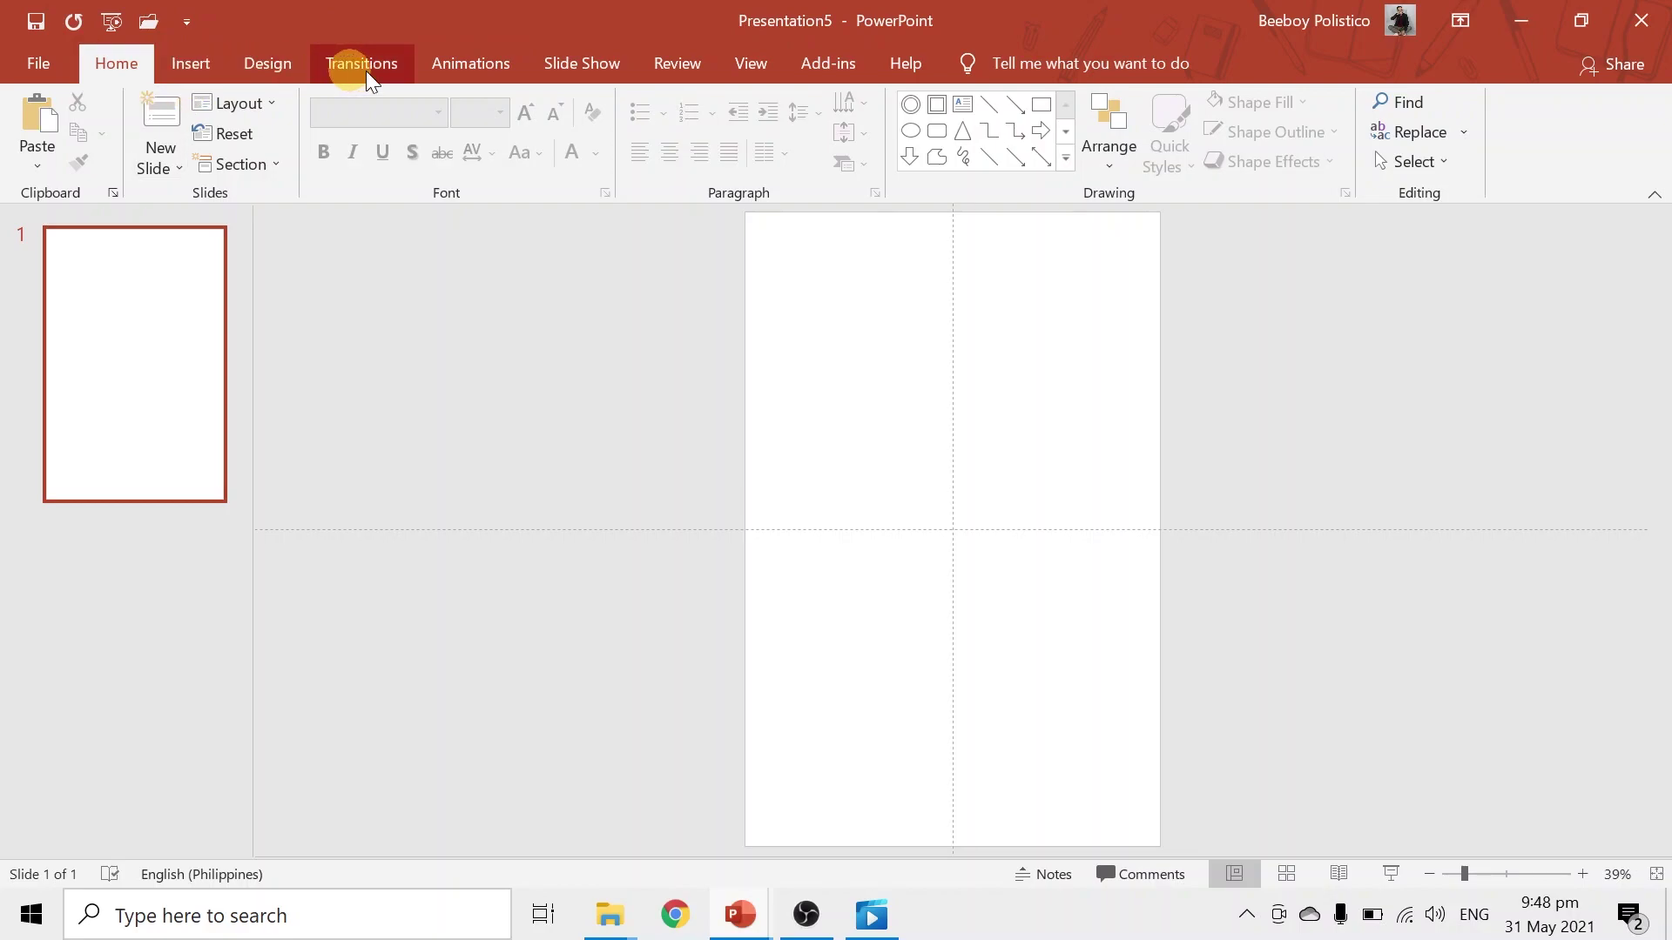
# Step: Insert the DSC_0073 eagle close-up from Pictures > May 27, 2021 onto the slide
pyautogui.click(207, 72)
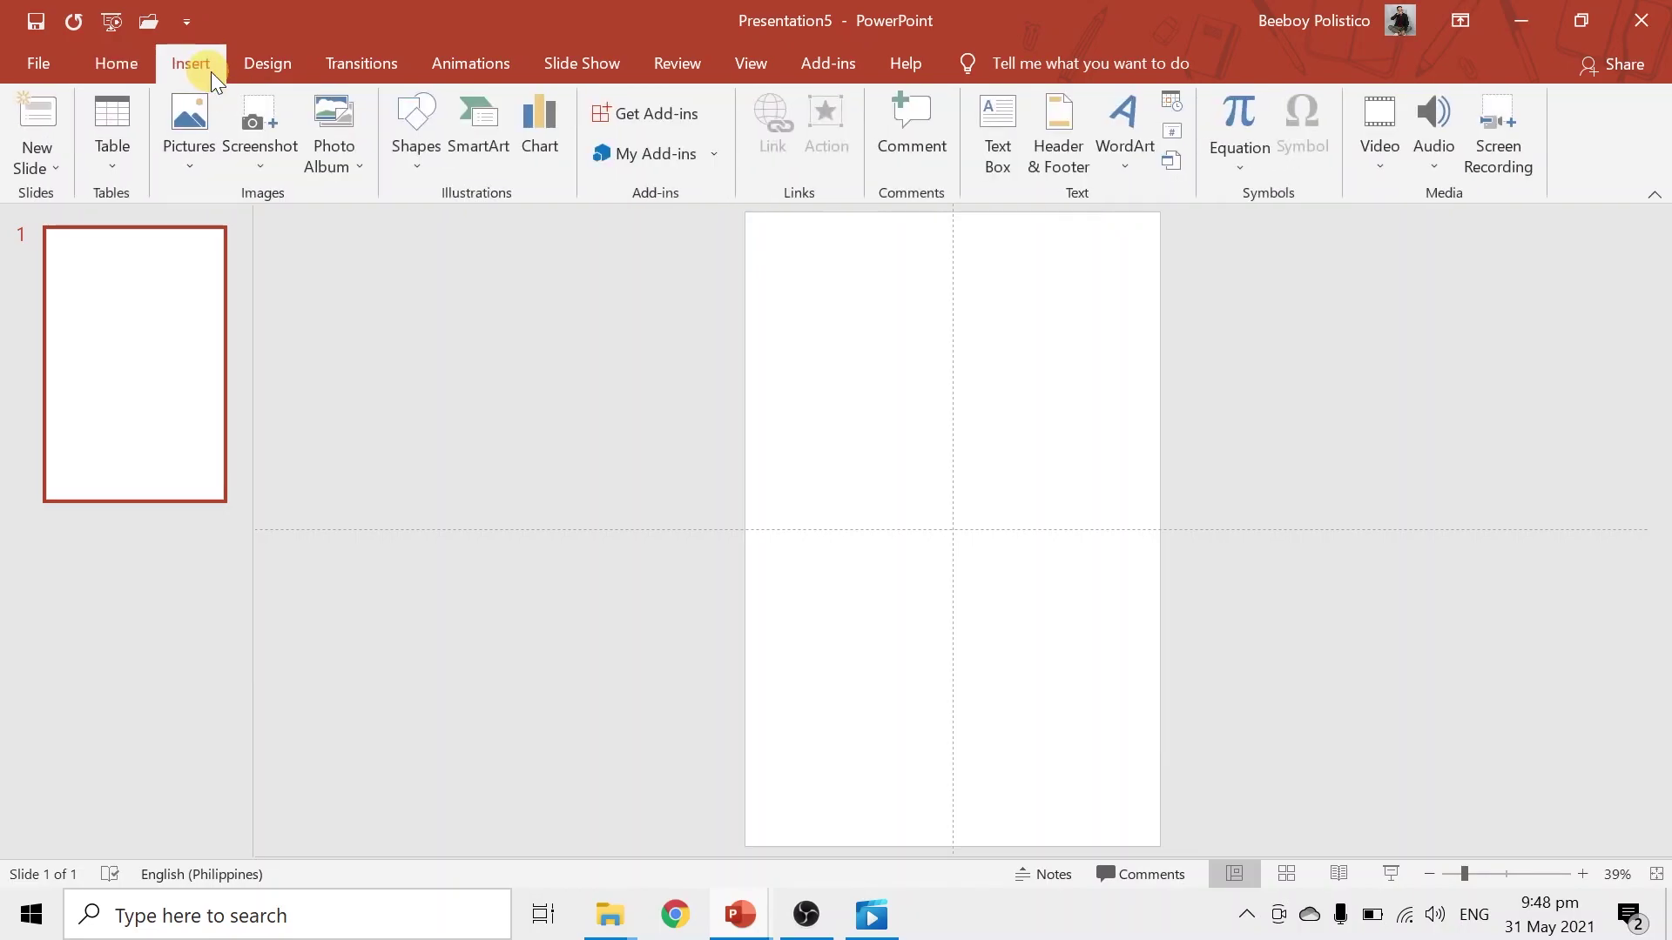
pyautogui.click(207, 120)
pyautogui.click(274, 231)
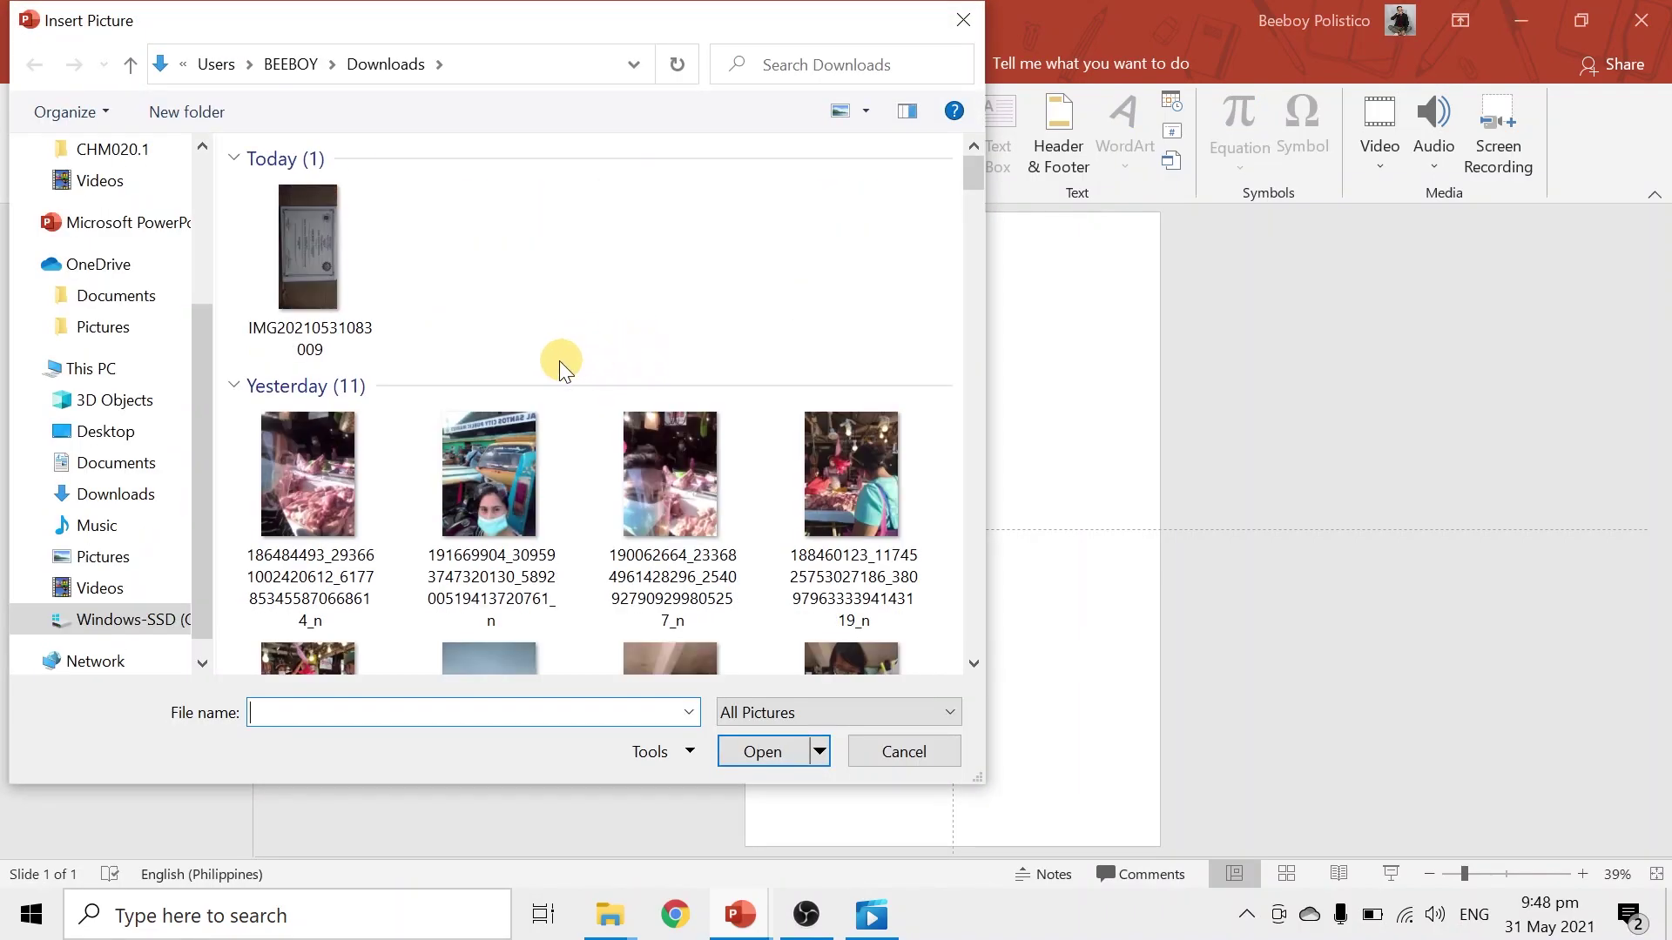
pyautogui.scroll(-10, 317, 400)
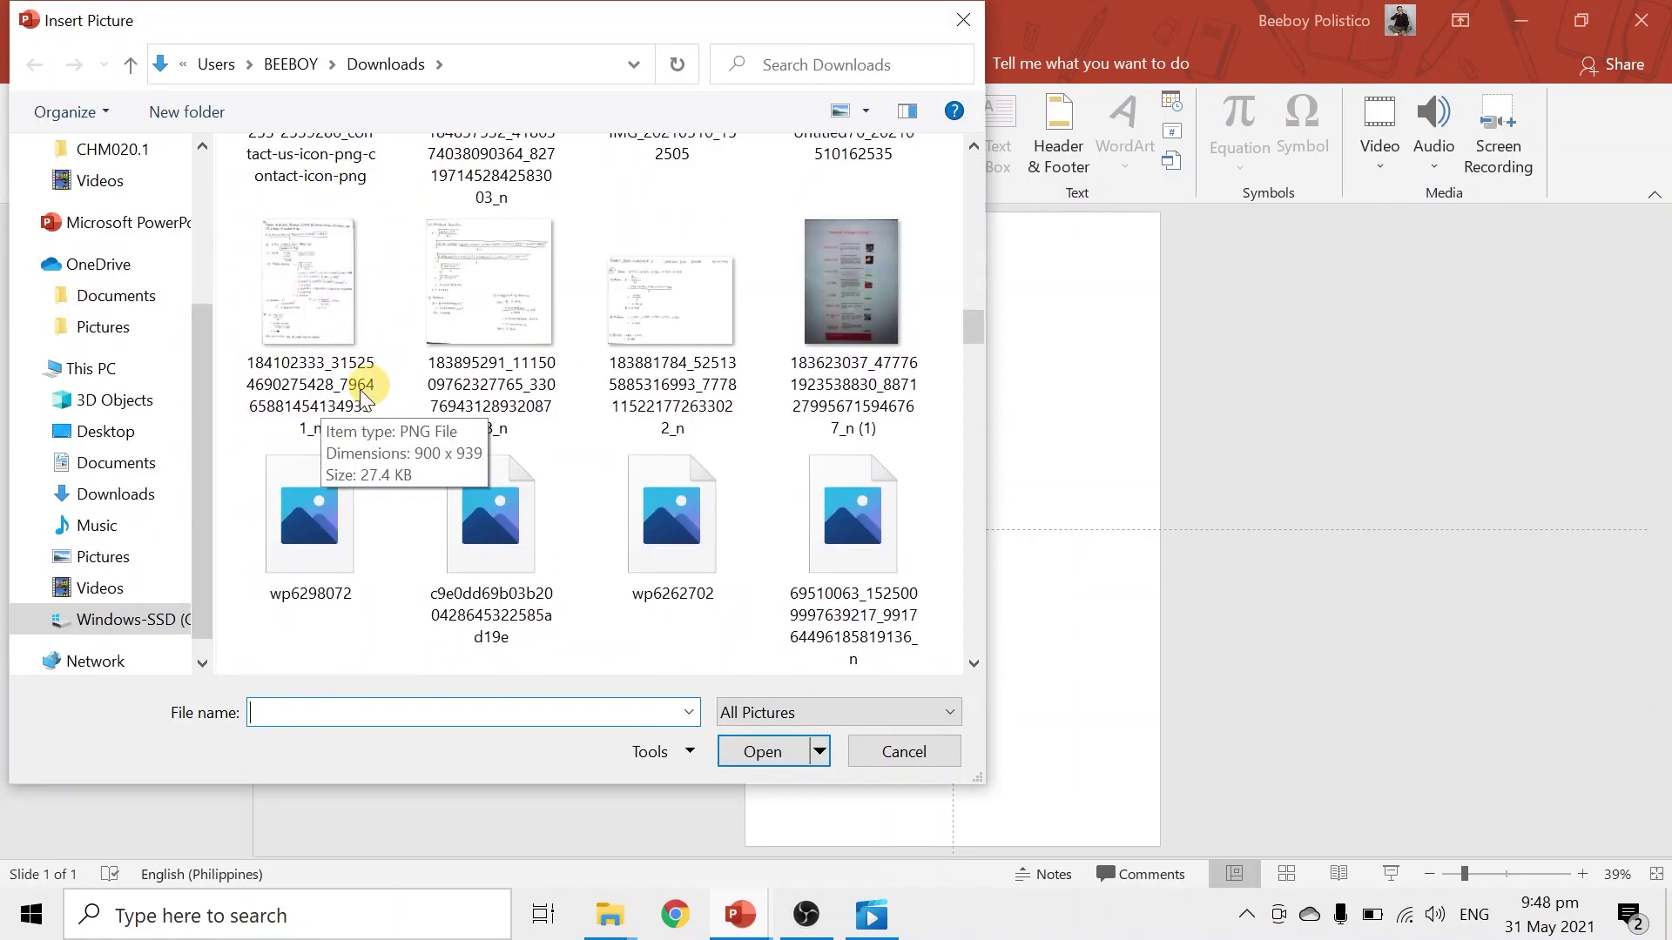
pyautogui.scroll(-2, 371, 394)
pyautogui.scroll(-1, 131, 432)
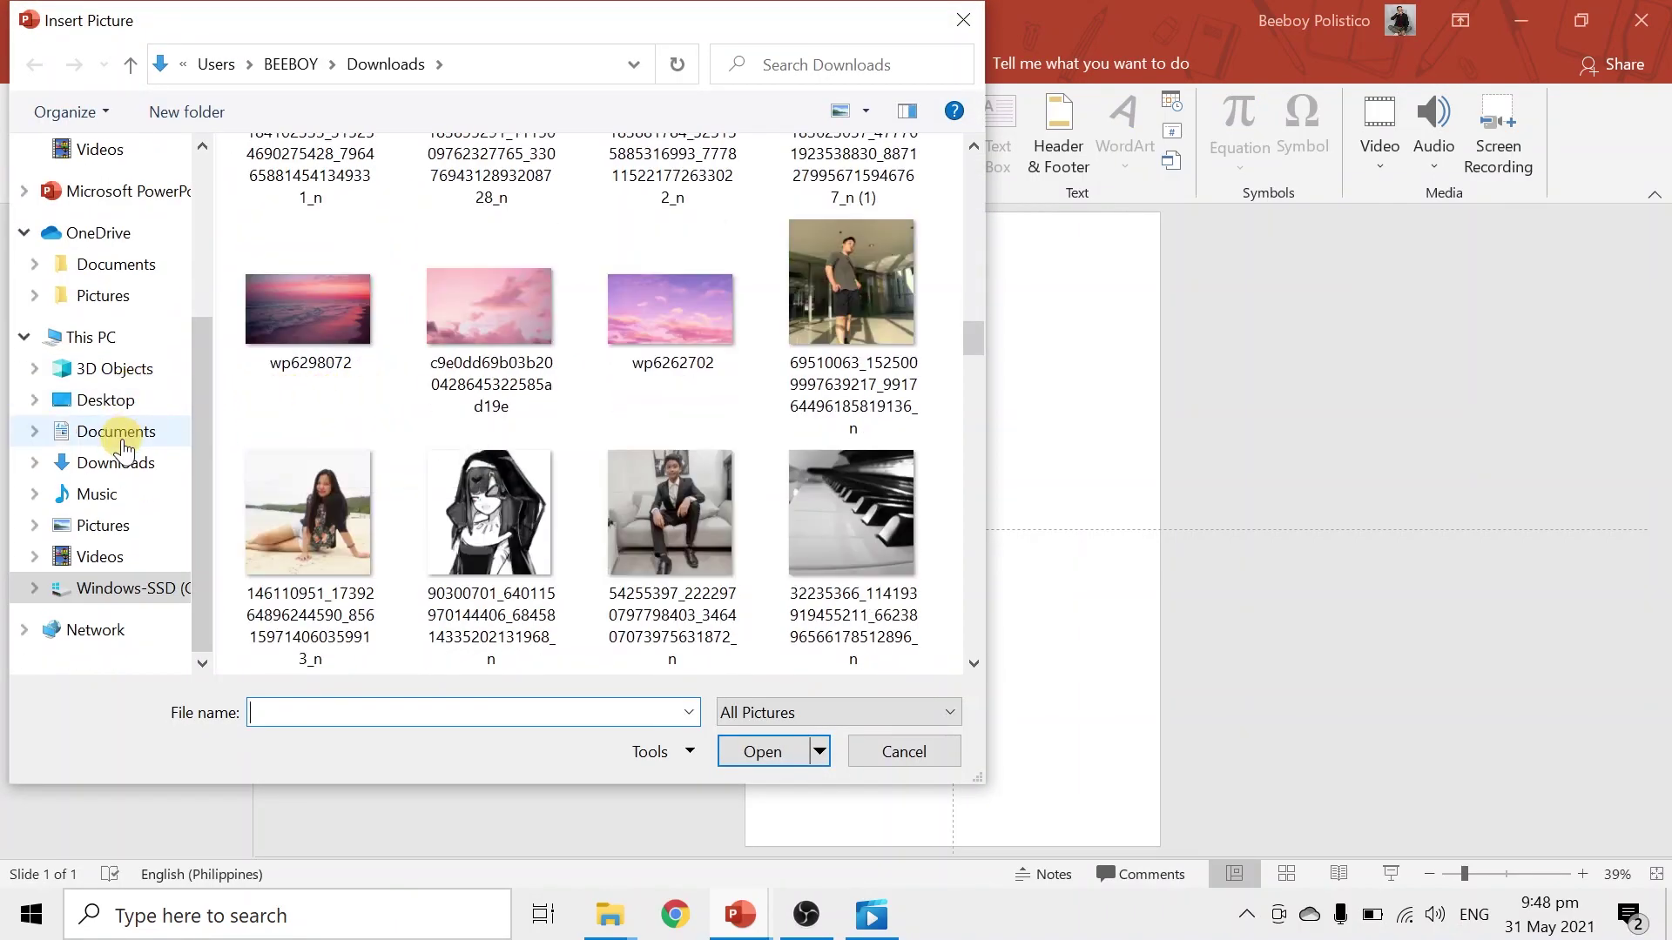
pyautogui.click(102, 561)
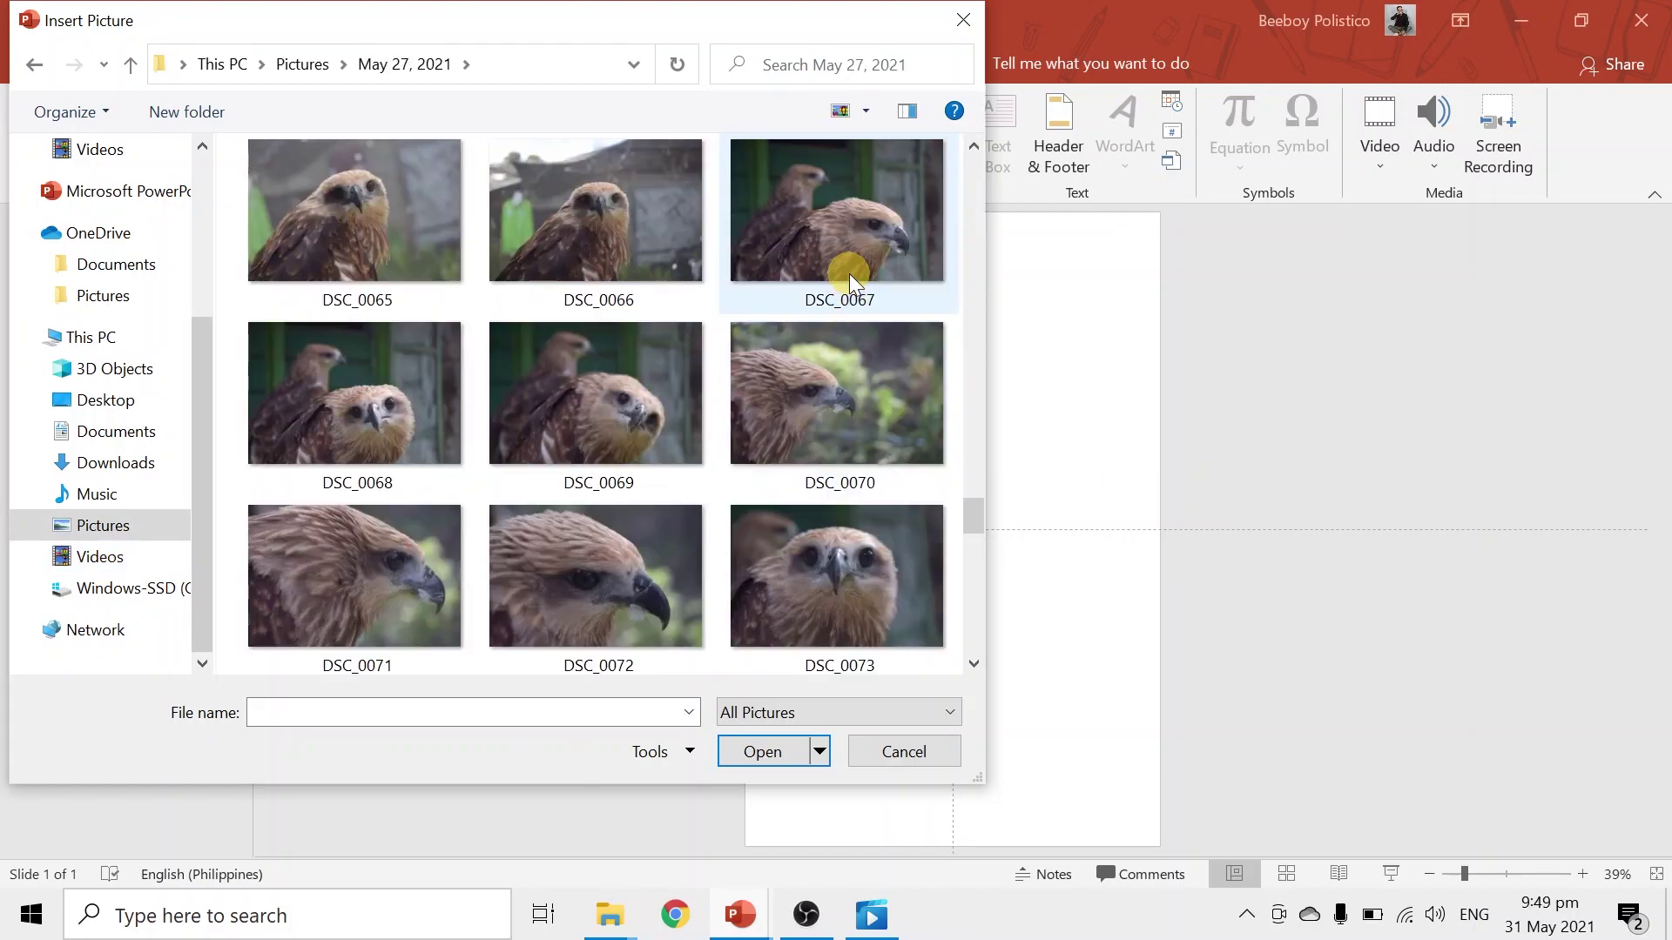
pyautogui.scroll(-1, 849, 273)
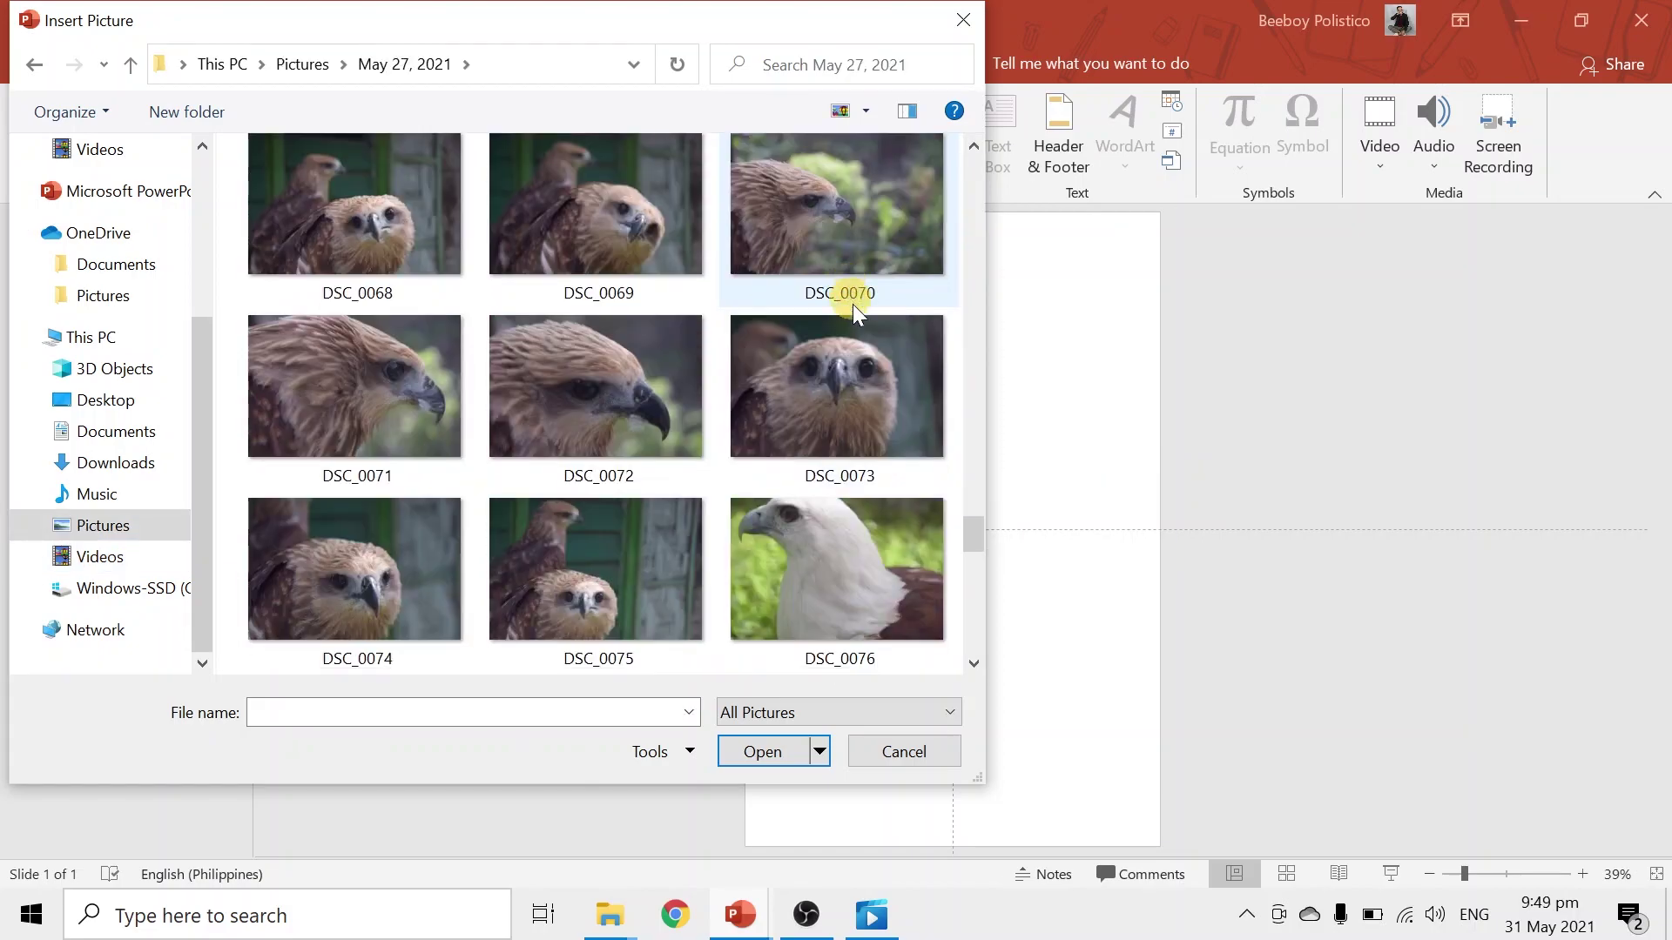
pyautogui.click(843, 388)
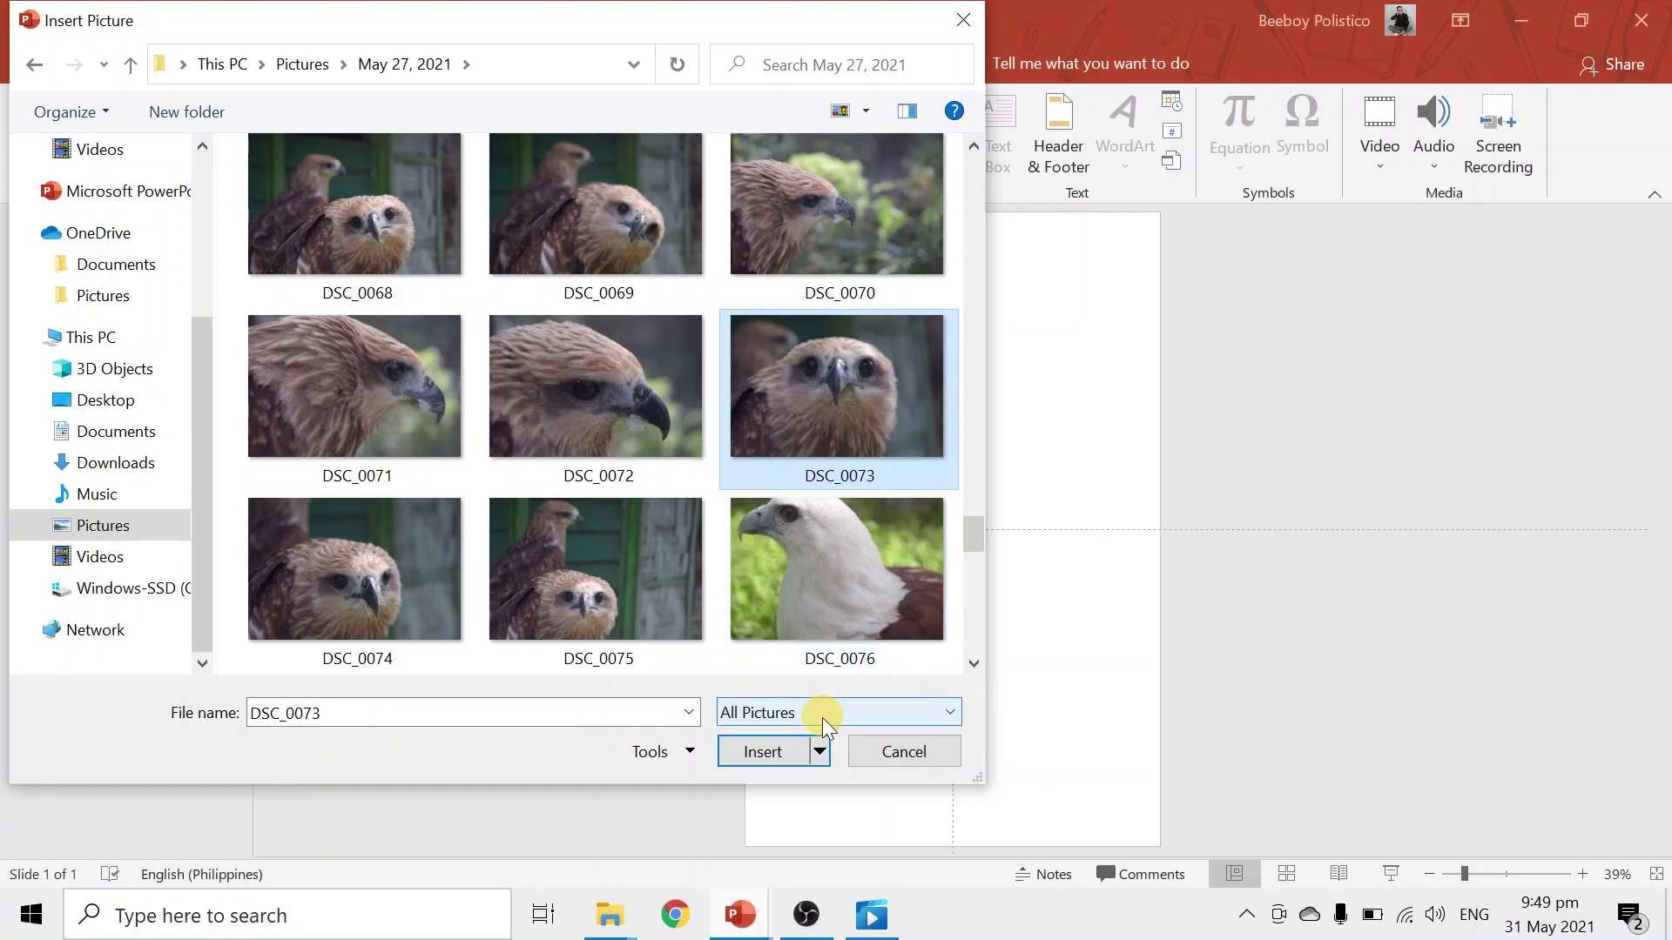
pyautogui.click(784, 754)
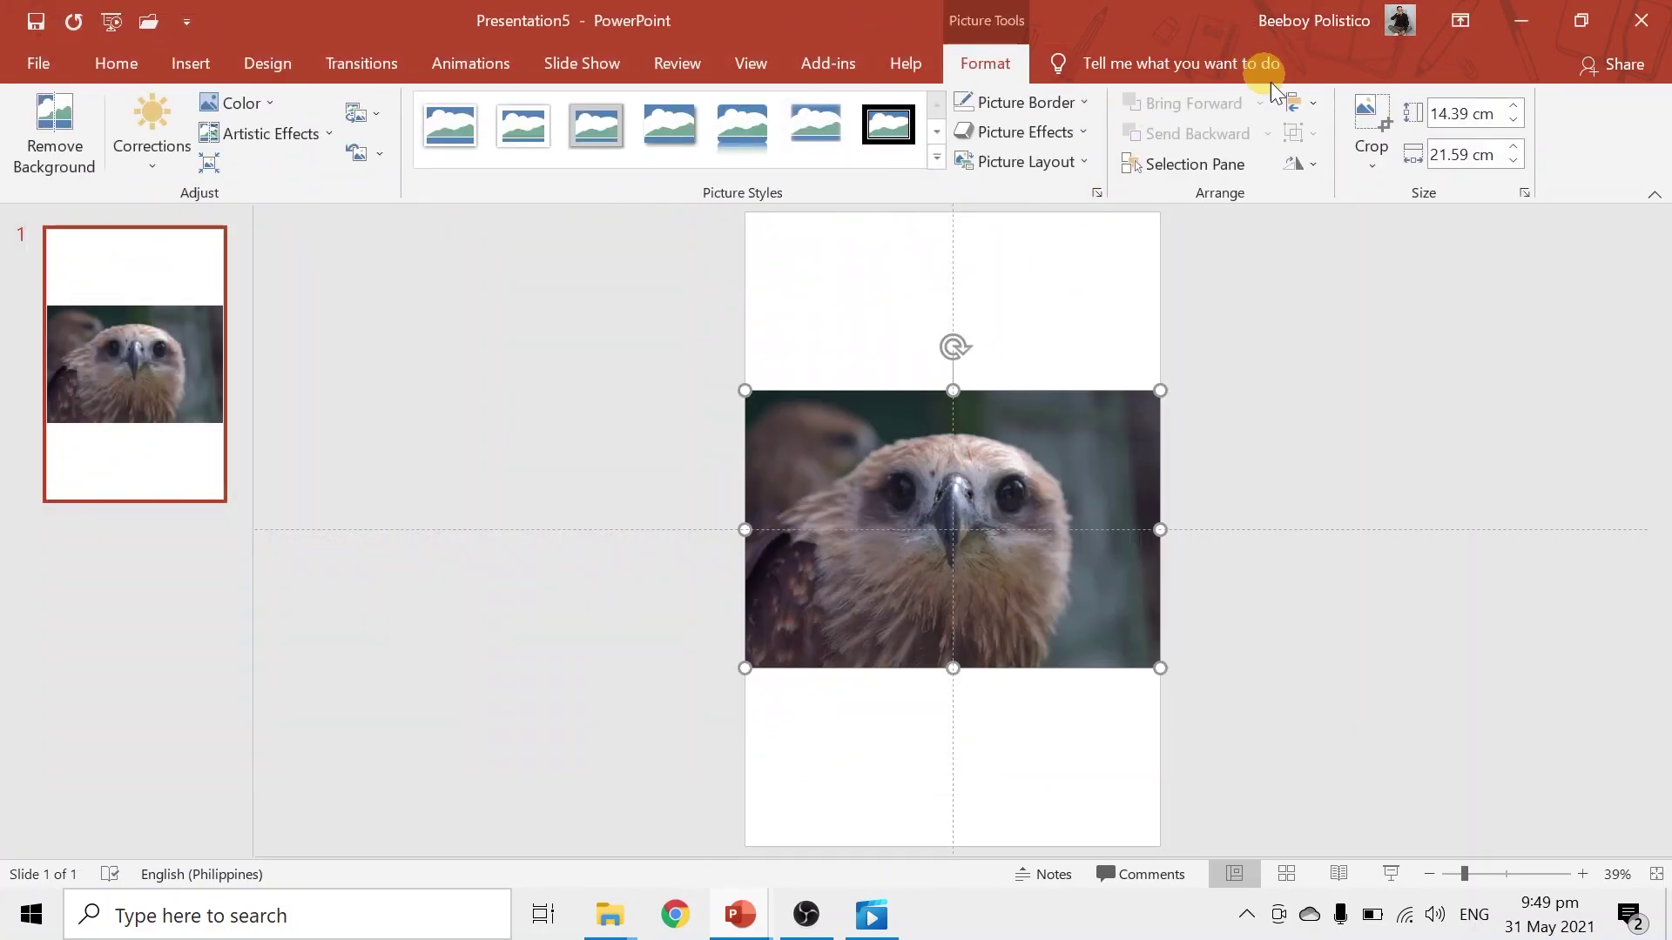
# Step: Align the eagle photo to the slide's top edge, then reselect it
pyautogui.click(1303, 104)
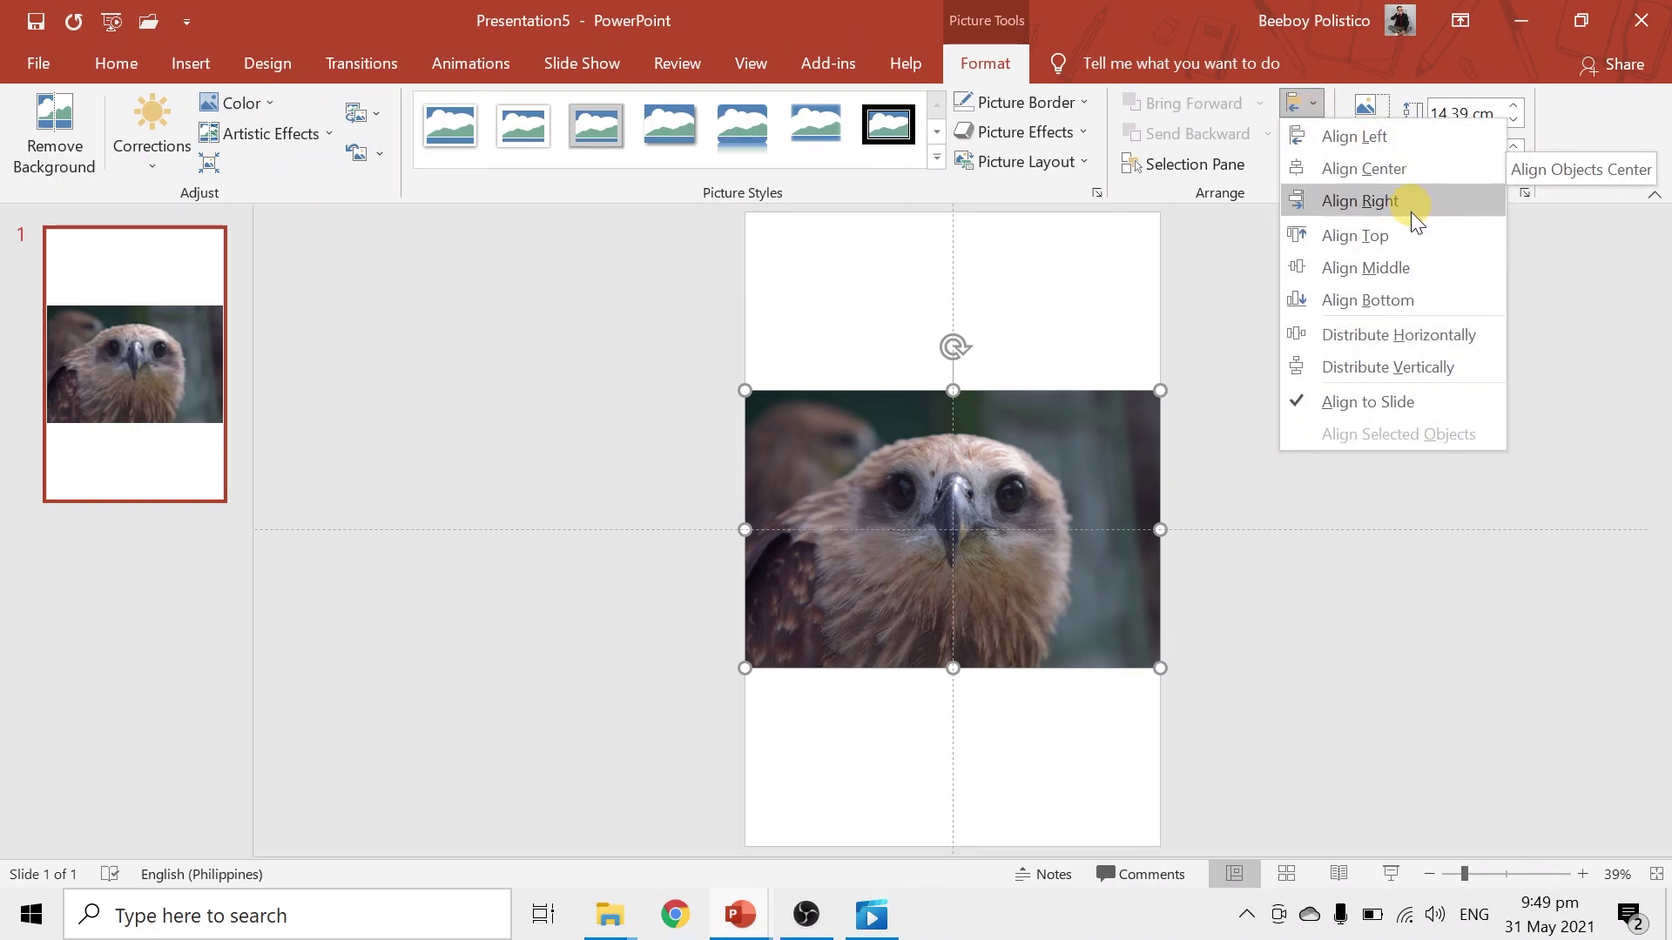
pyautogui.click(1402, 238)
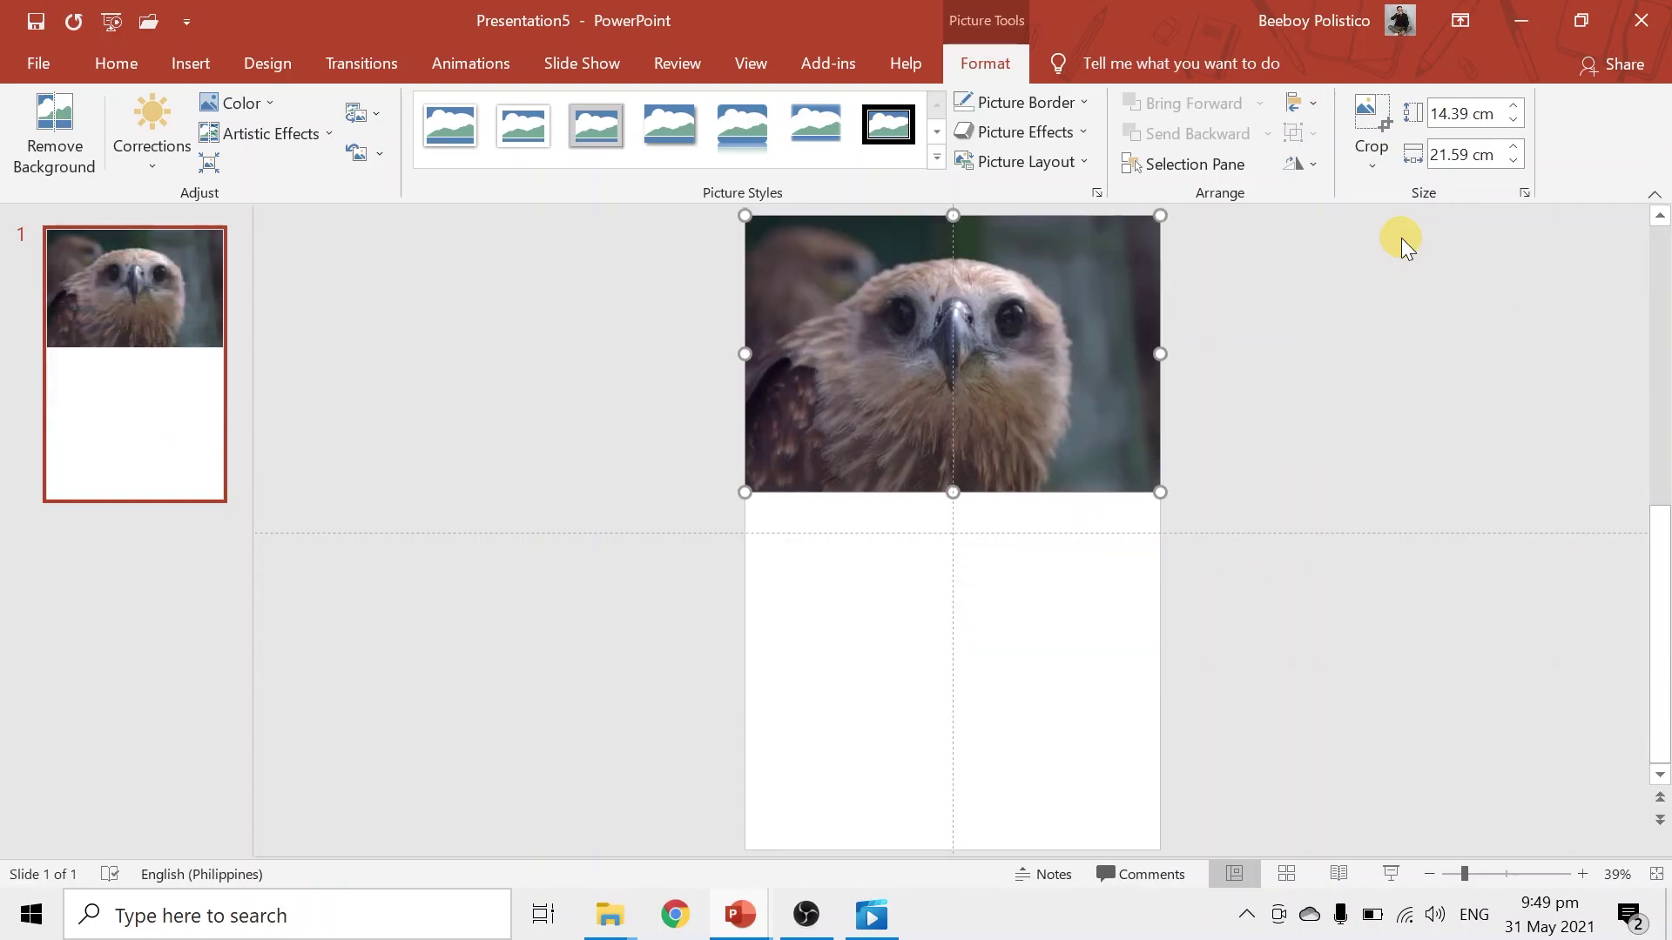
pyautogui.click(1330, 540)
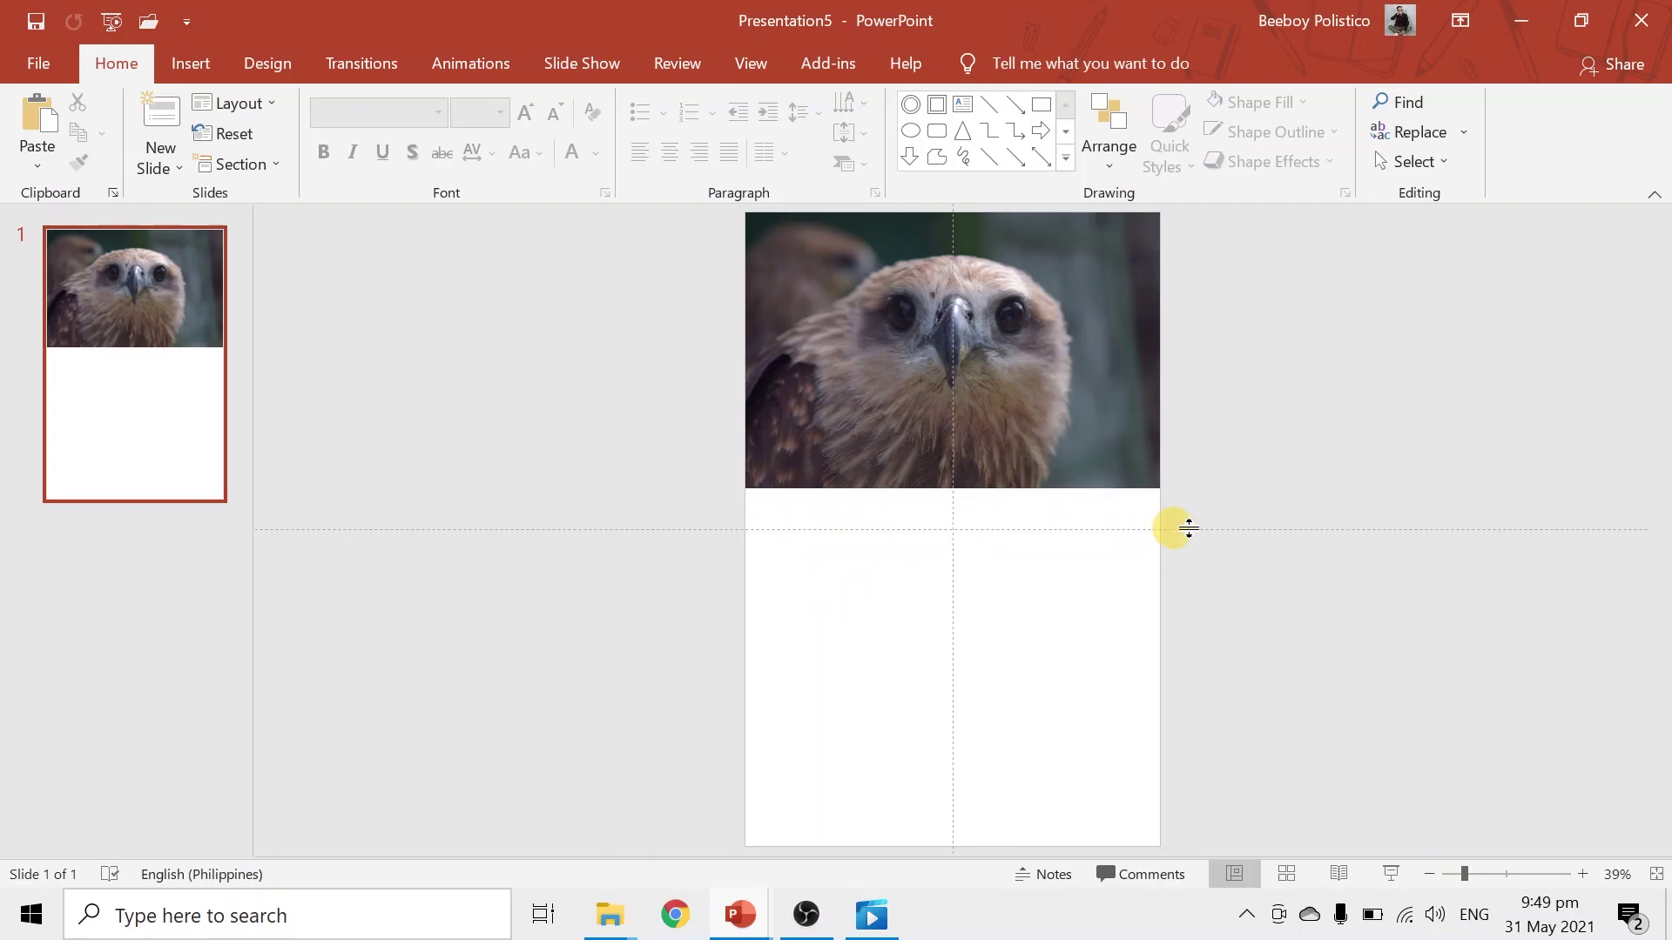
pyautogui.click(999, 370)
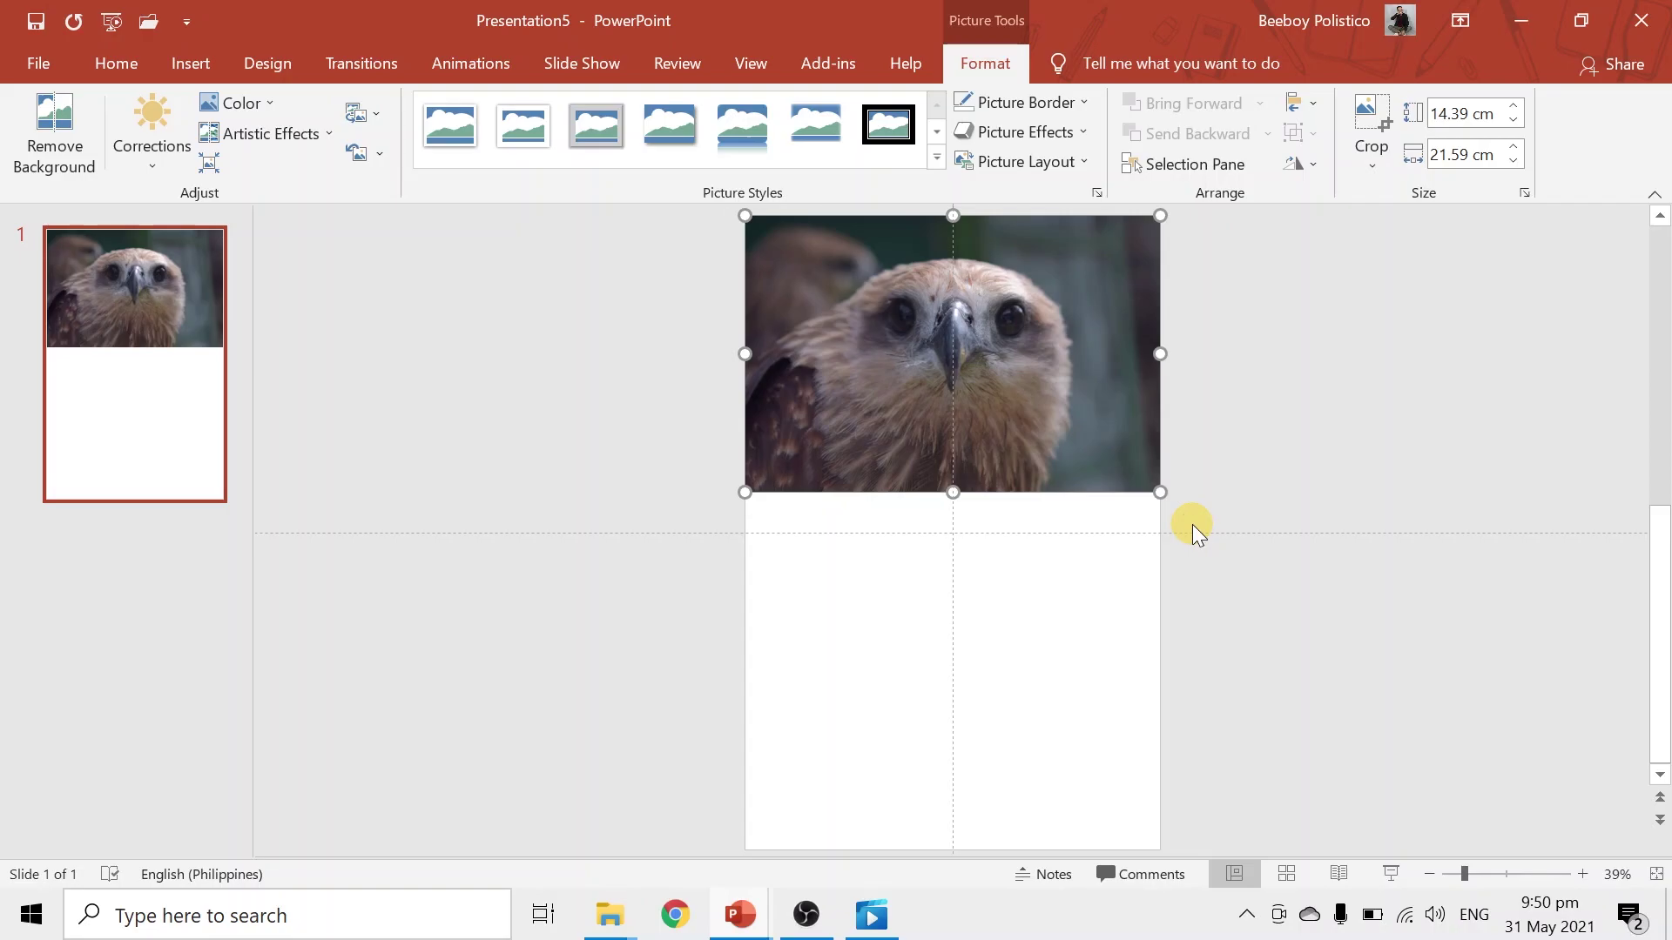
# Step: Duplicate the eagle photo with Ctrl+D
pyautogui.hotkey('ctrl', 'd')
pyautogui.moveTo(957, 365); pyautogui.dragTo(1062, 424)
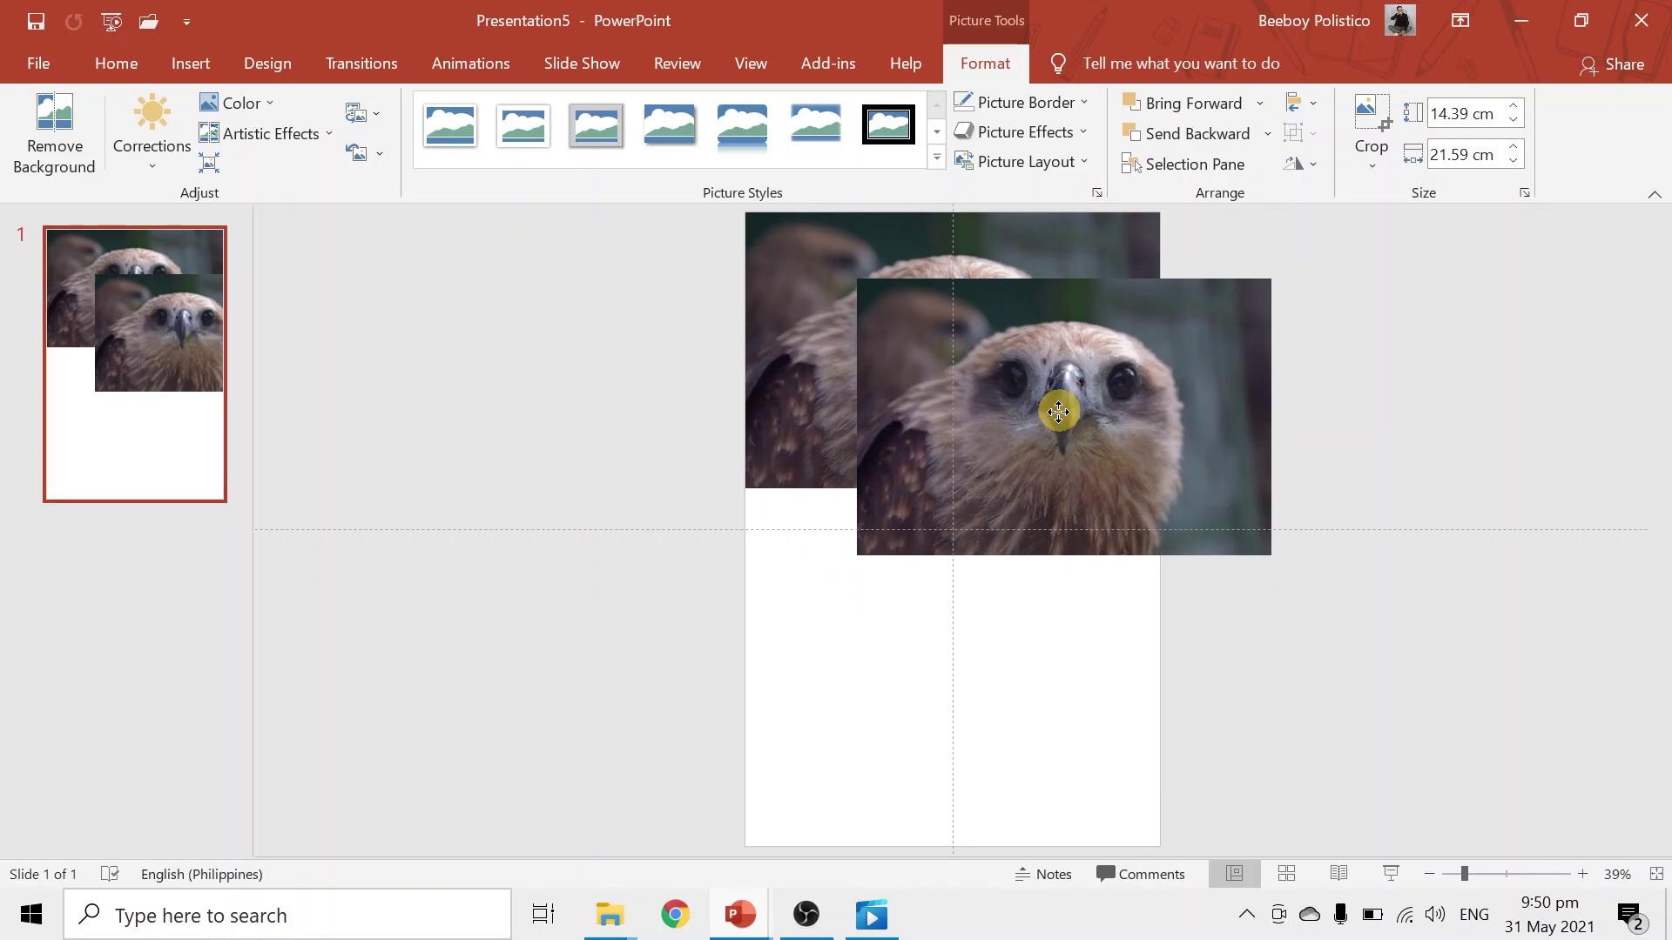
pyautogui.moveTo(1075, 410); pyautogui.dragTo(984, 405)
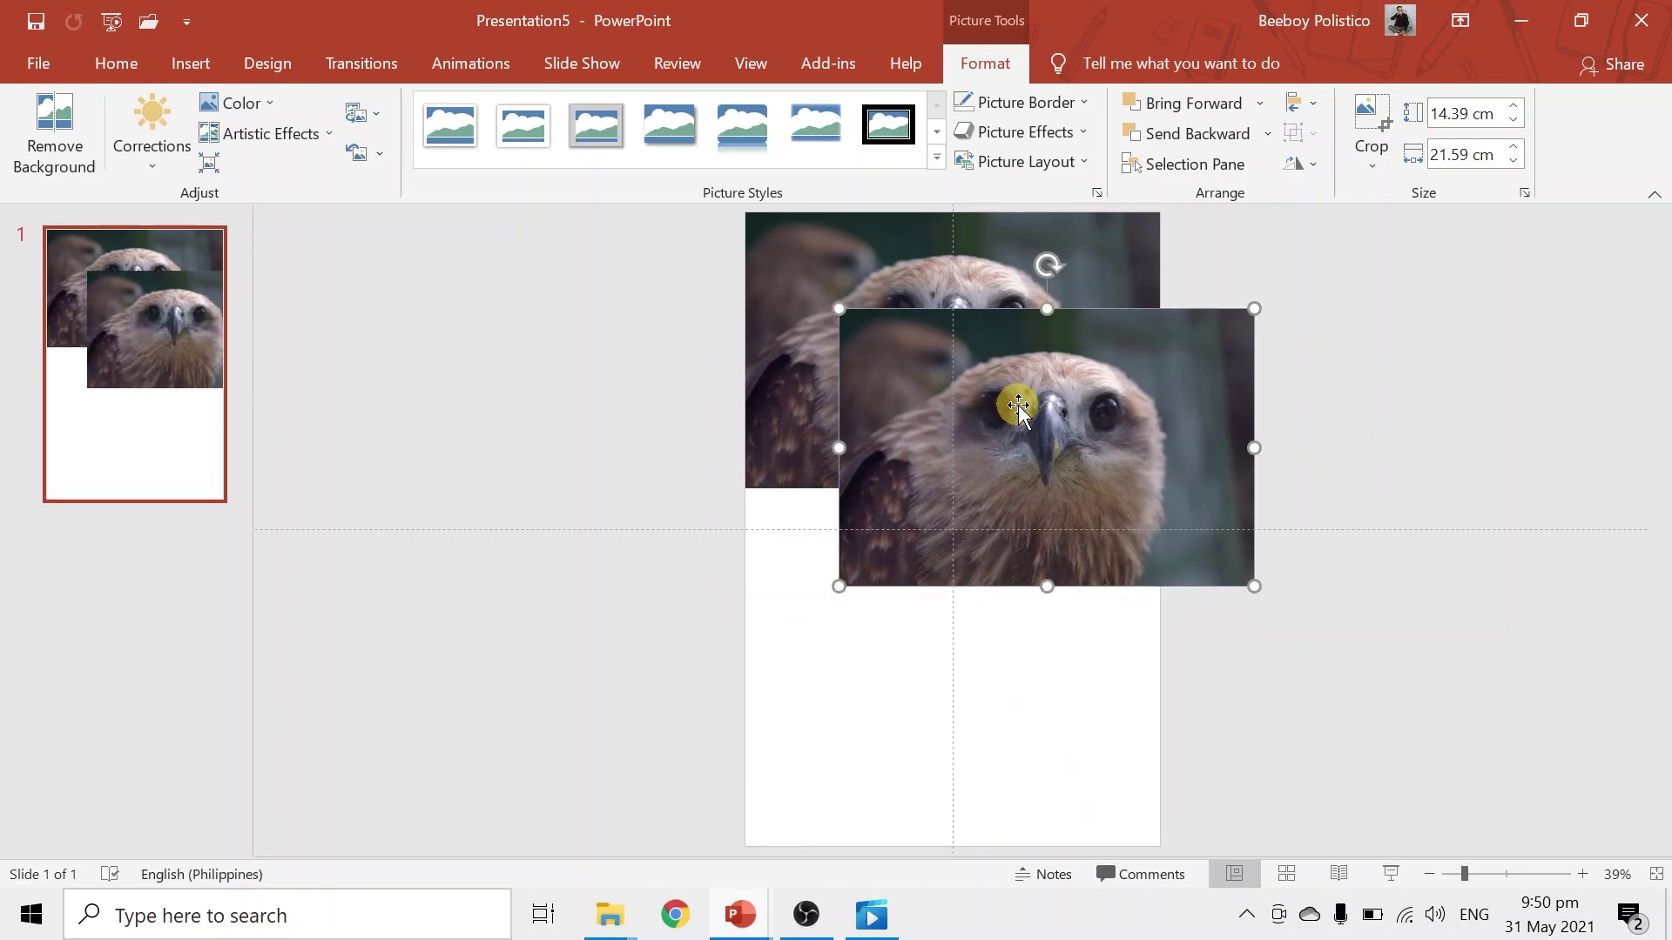
pyautogui.hotkey('ctrl', 'z')
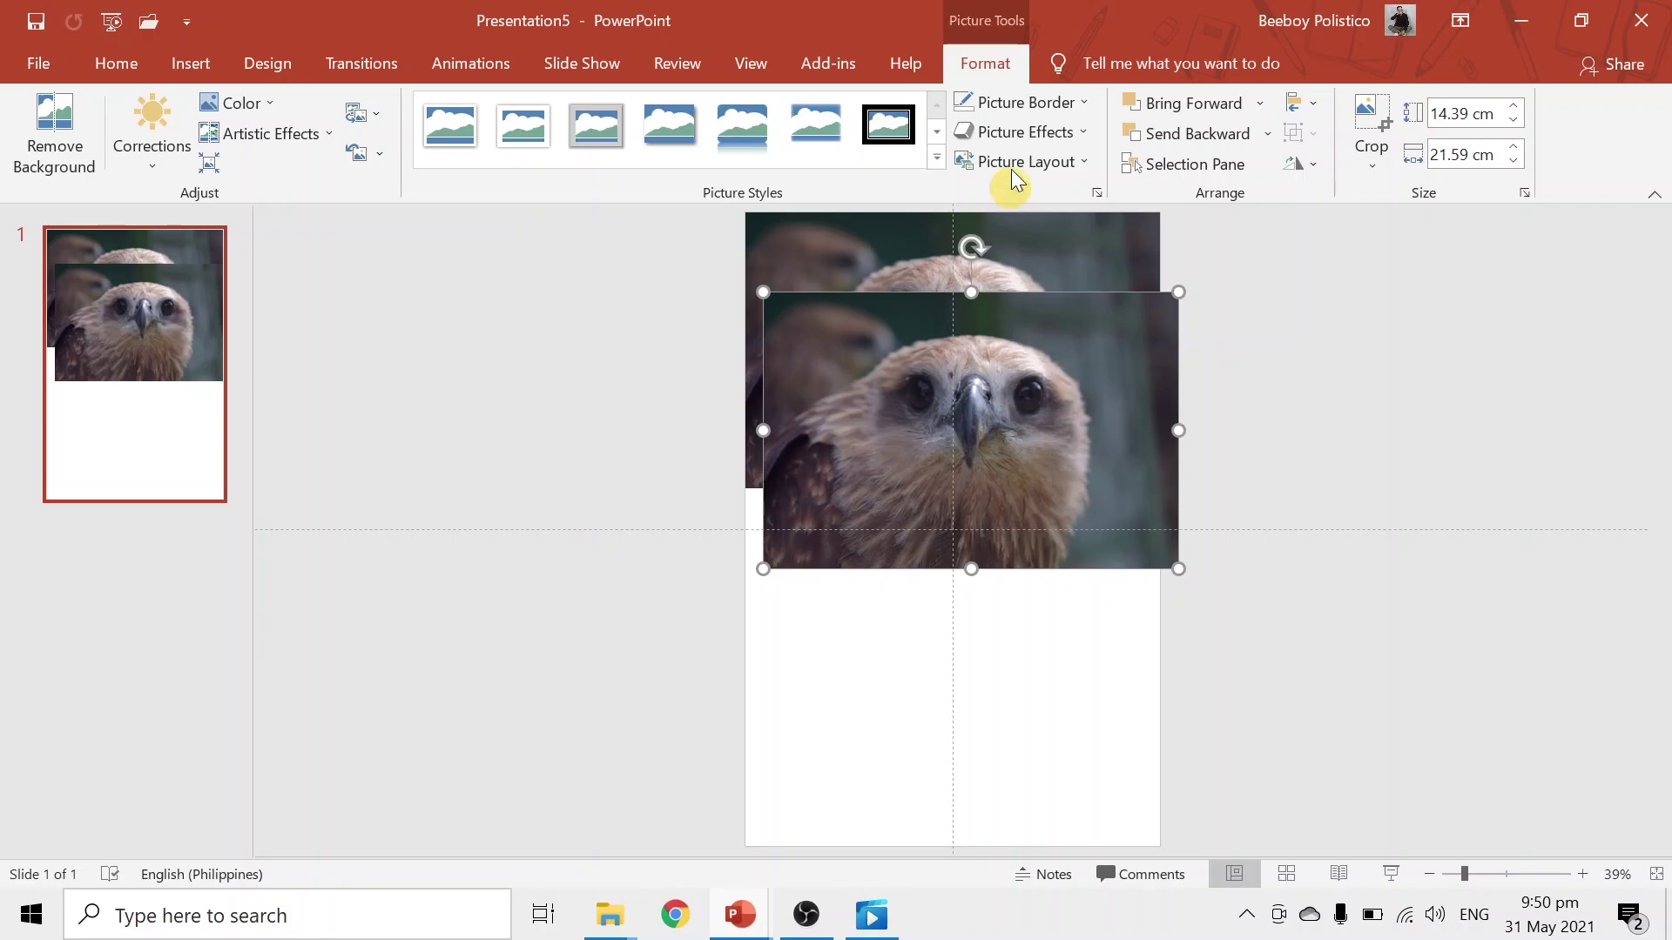
# Step: Remove the duplicate's background, marking extra areas to remove so only the eagle's head remains
pyautogui.click(40, 149)
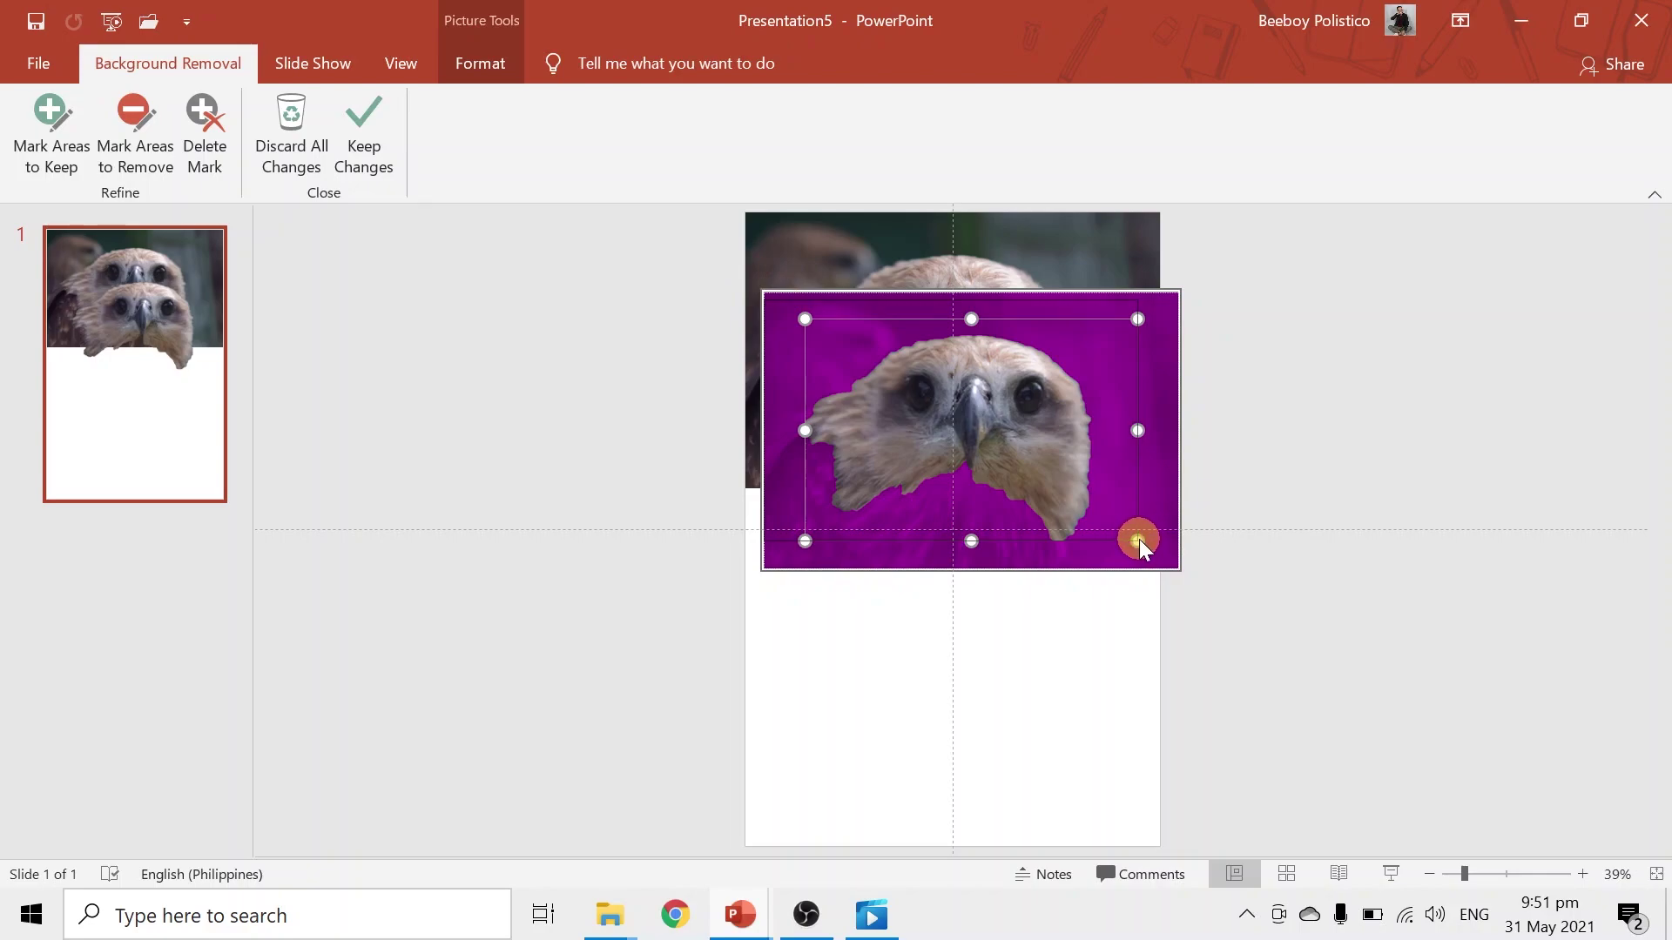
pyautogui.moveTo(1137, 540); pyautogui.dragTo(1178, 569)
pyautogui.click(135, 135)
pyautogui.moveTo(782, 414); pyautogui.dragTo(843, 335)
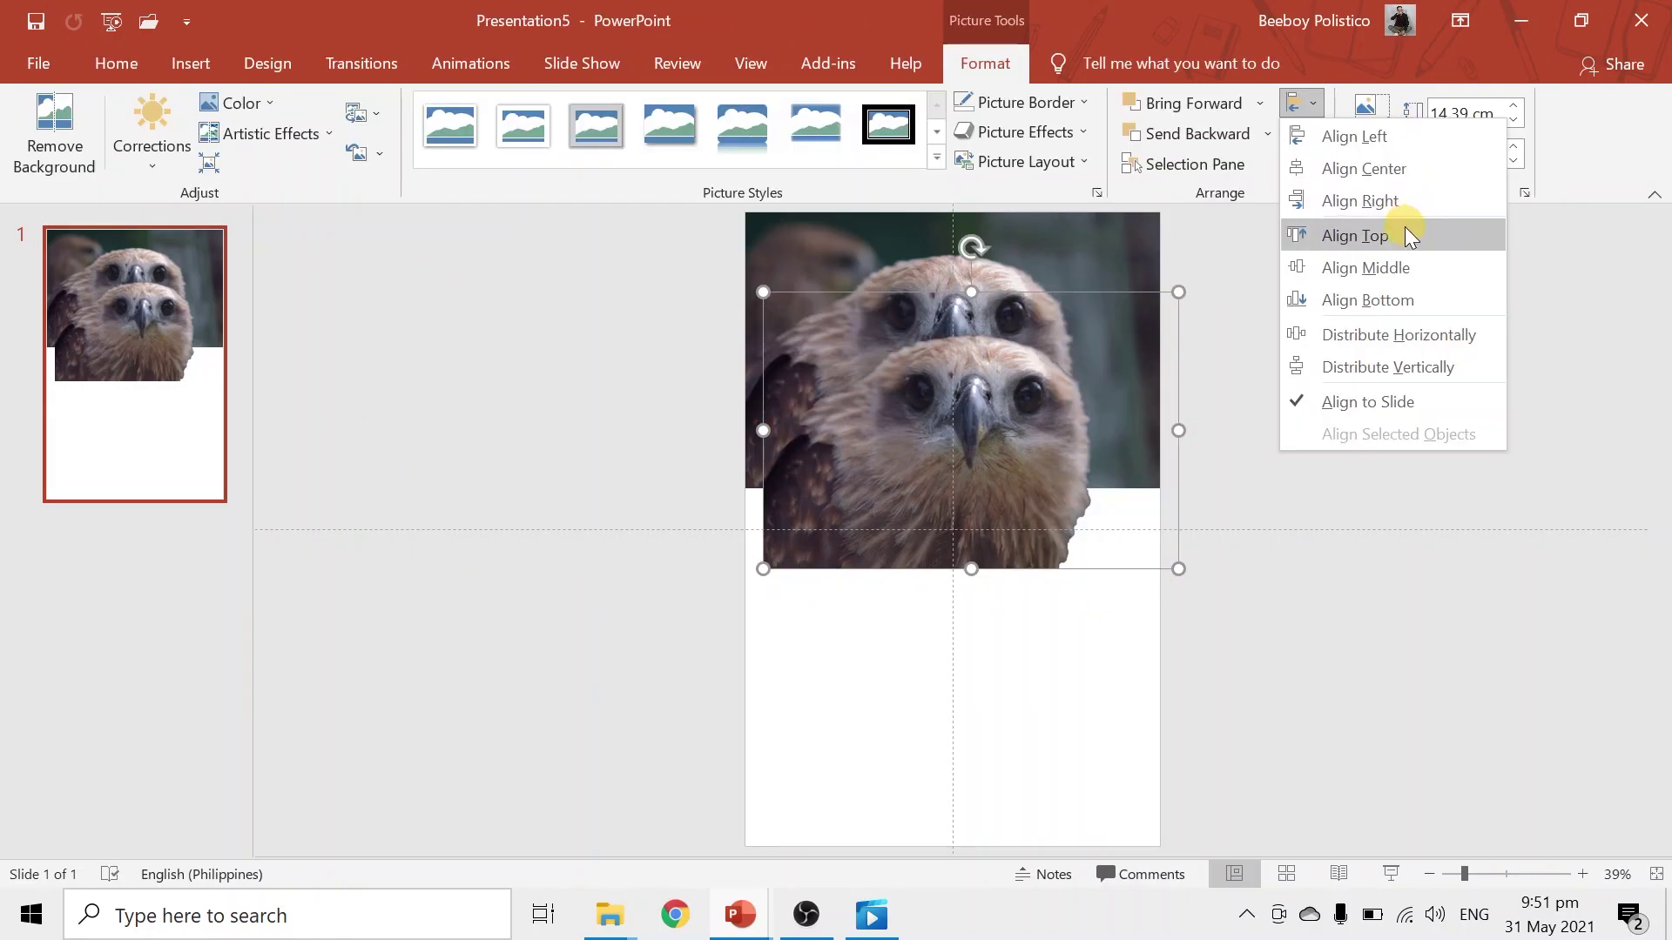
# Step: Align the cut-out eagle to the slide's top and centre it horizontally
pyautogui.click(1403, 235)
pyautogui.click(1302, 102)
pyautogui.click(1417, 168)
pyautogui.scroll(9, 1417, 169)
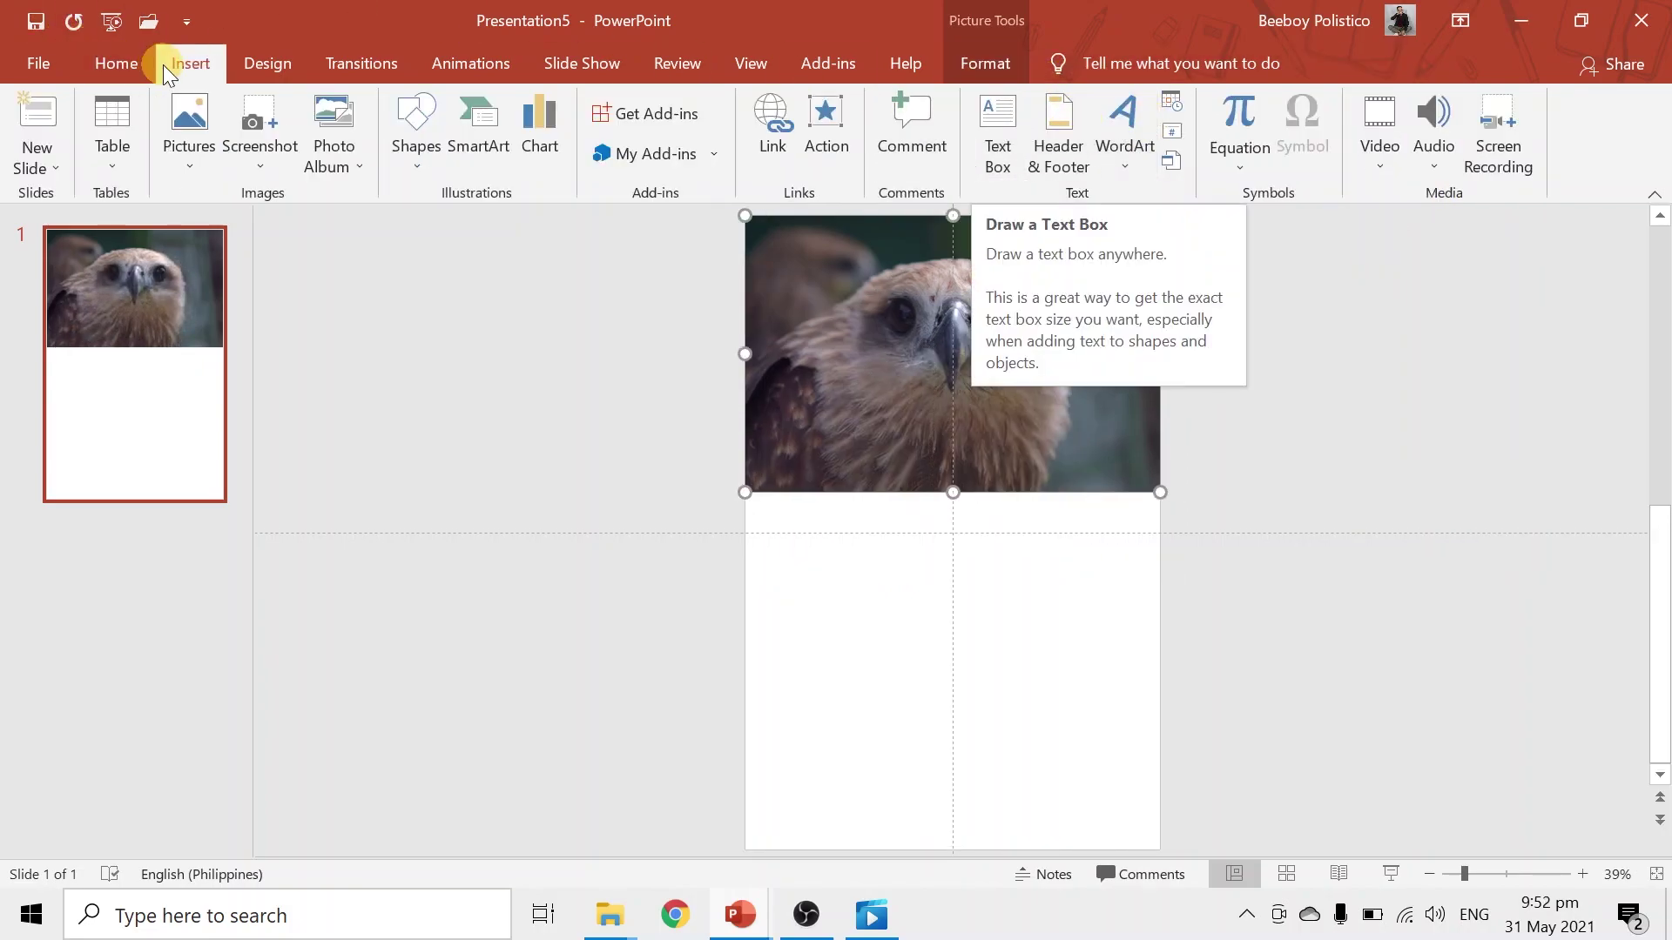
# Step: Add a CAPTIVE RAPTORS text box over the photo in uppercase, white, size 44
pyautogui.click(1012, 124)
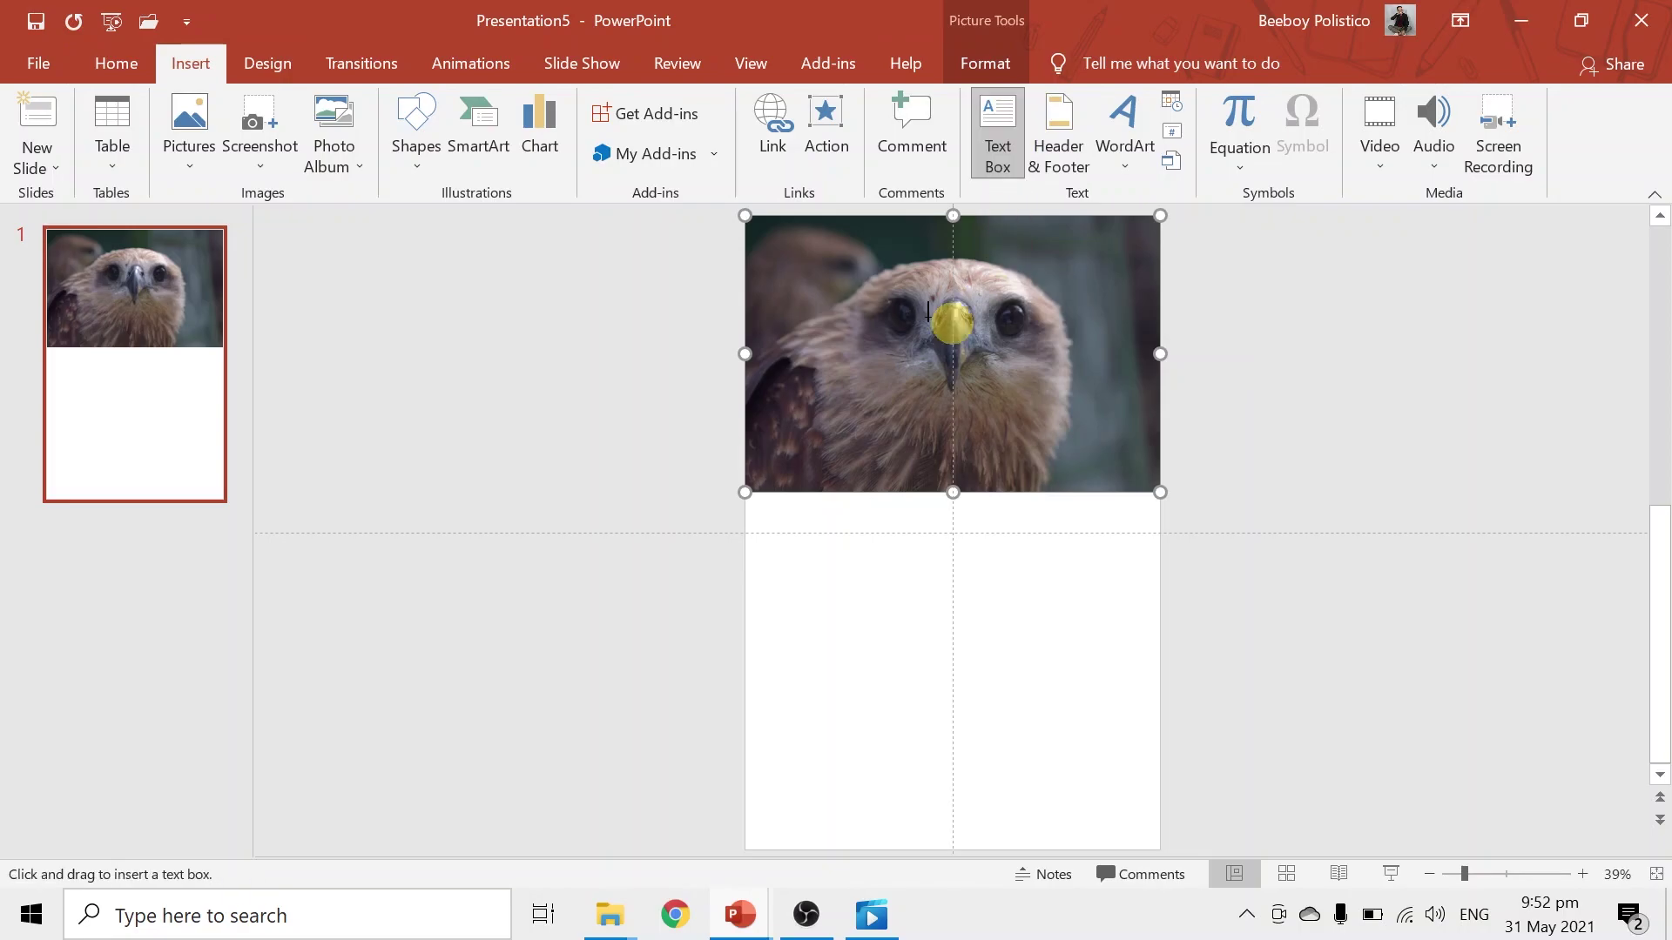
pyautogui.moveTo(871, 262); pyautogui.dragTo(1118, 384)
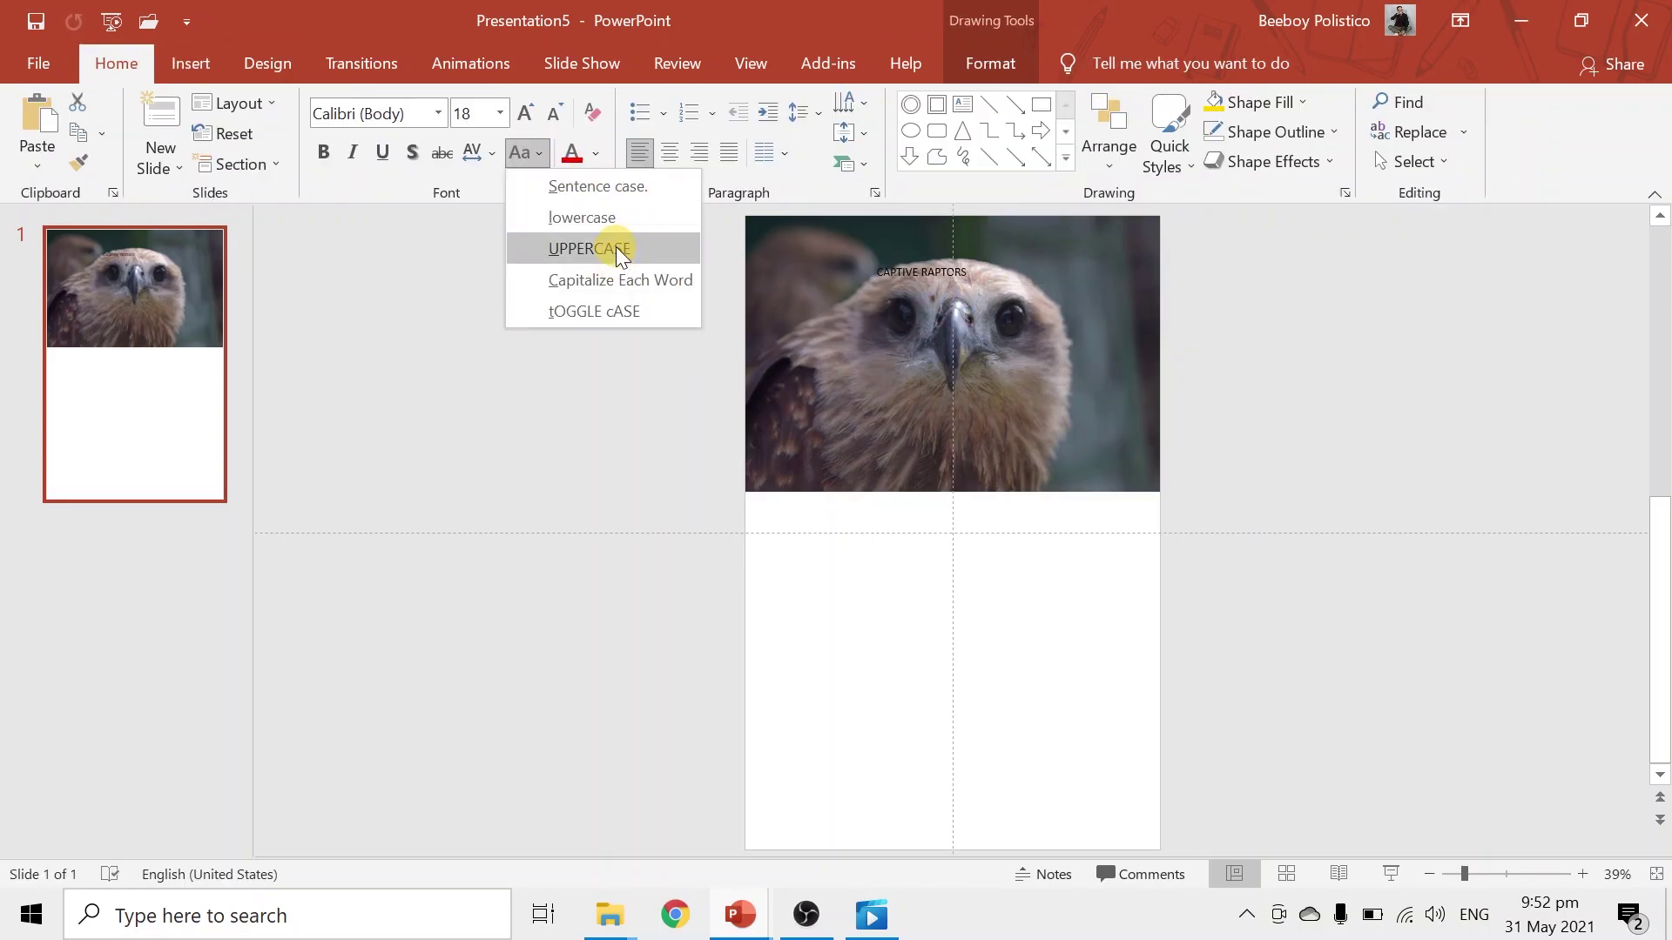
pyautogui.click(615, 247)
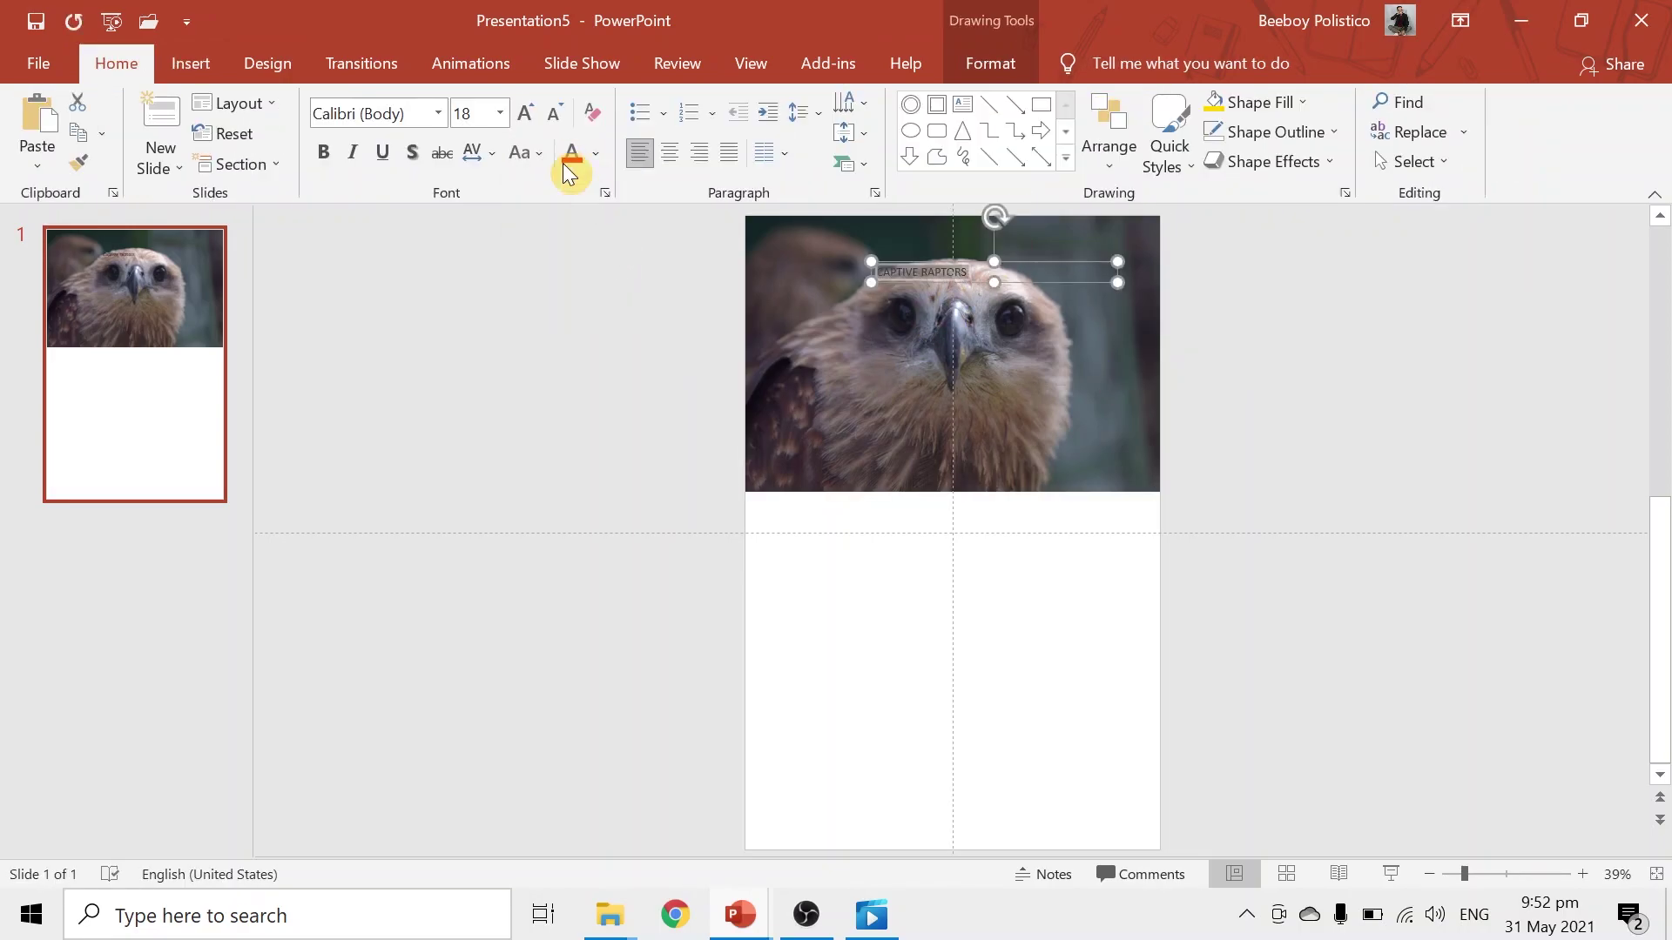
pyautogui.click(438, 113)
pyautogui.scroll(-15, 488, 352)
pyautogui.scroll(-15, 493, 404)
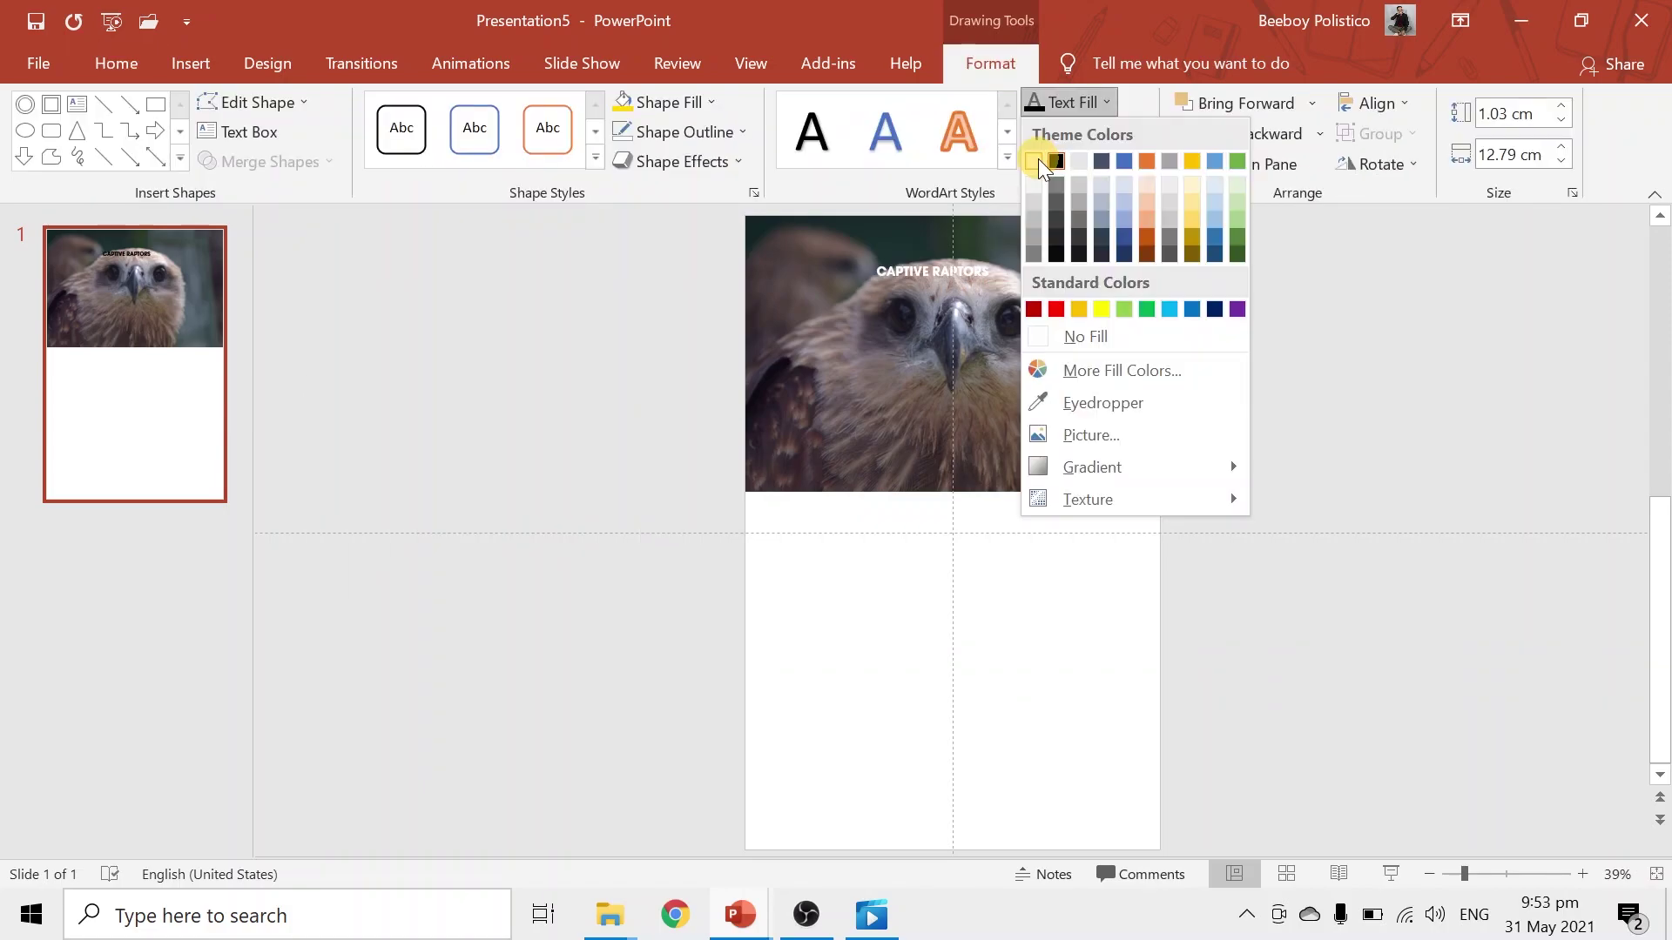
pyautogui.click(1038, 158)
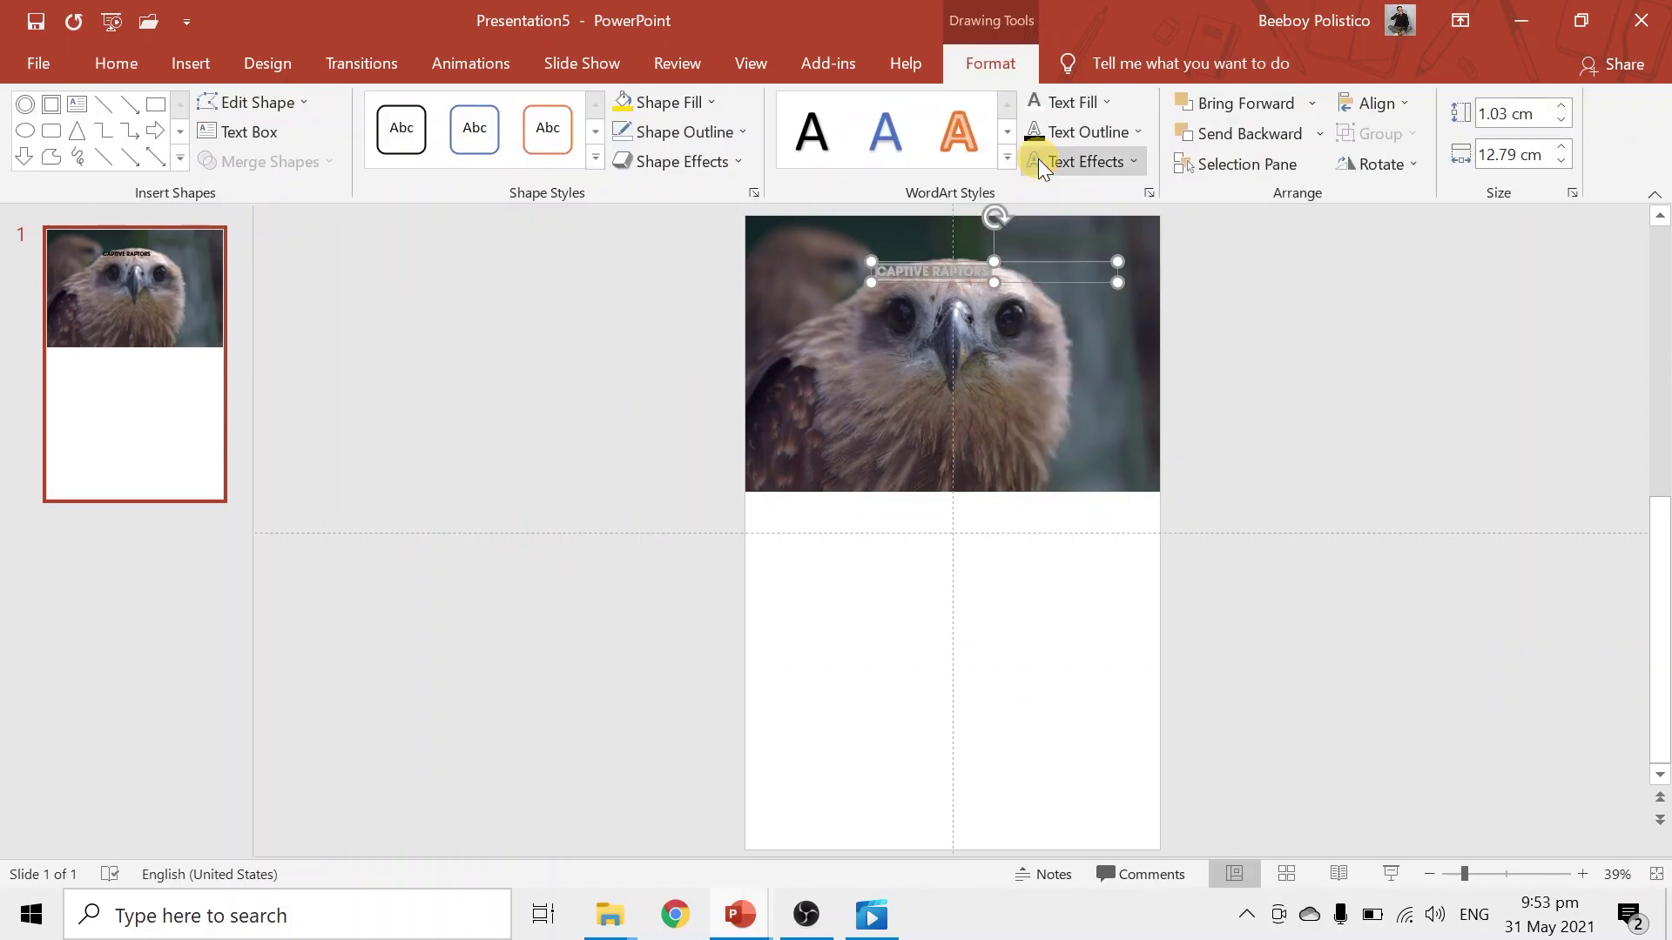
pyautogui.click(116, 63)
pyautogui.click(525, 113)
pyautogui.click(525, 113)
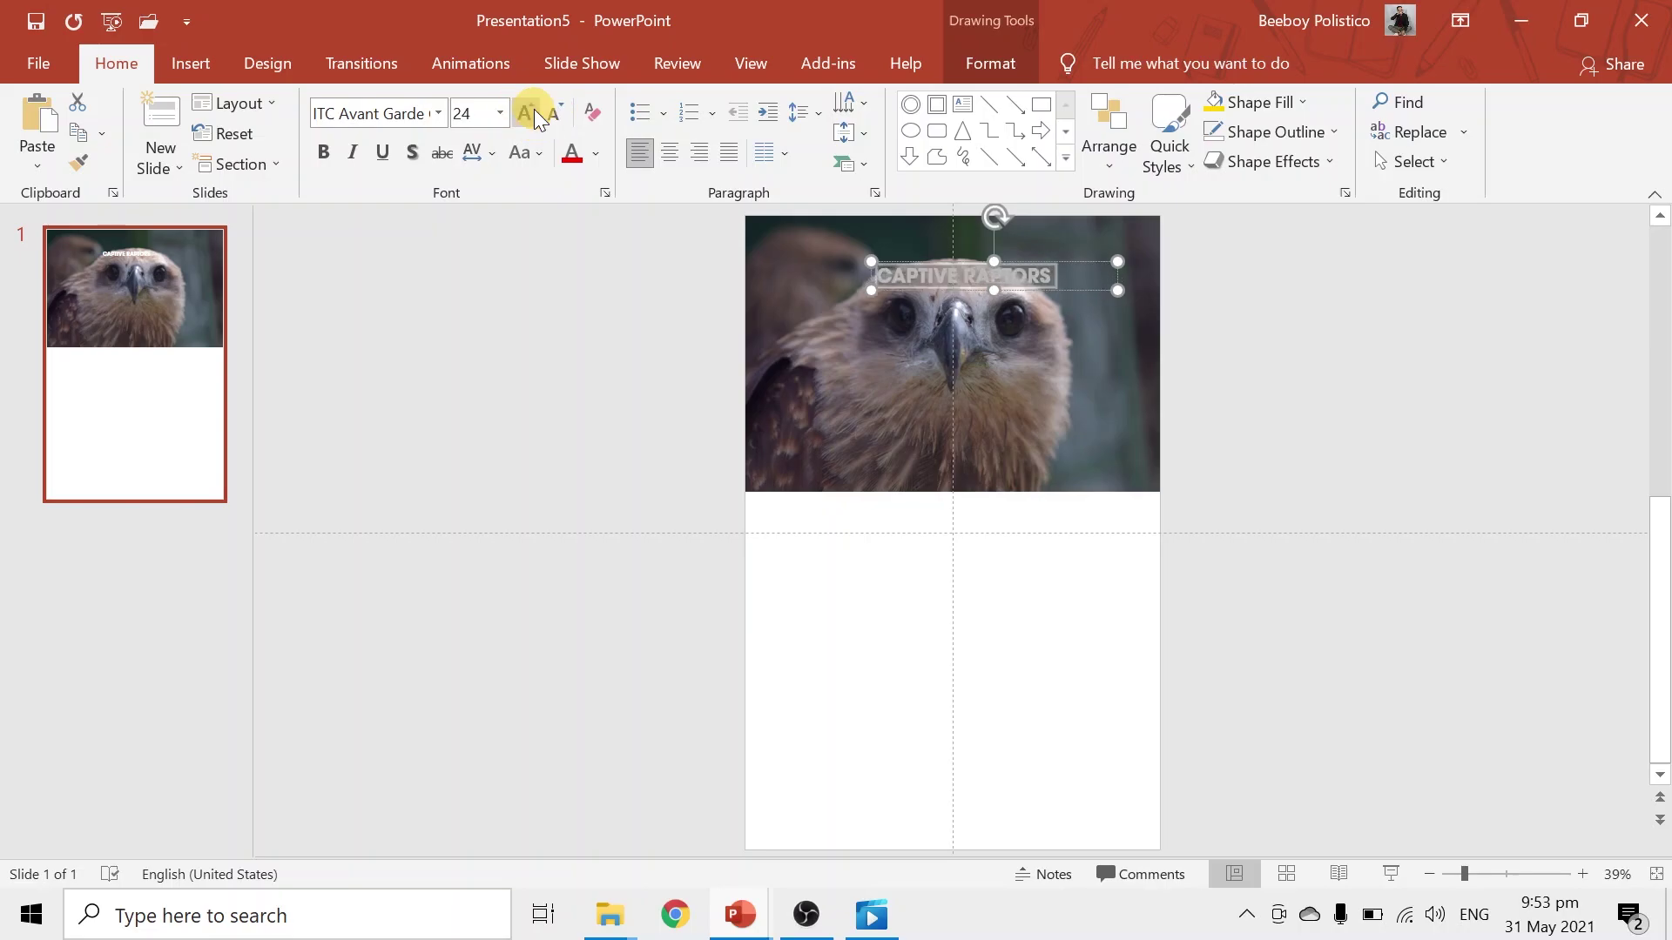
pyautogui.click(525, 113)
pyautogui.click(525, 113)
pyautogui.click(525, 114)
pyautogui.click(525, 114)
pyautogui.click(525, 113)
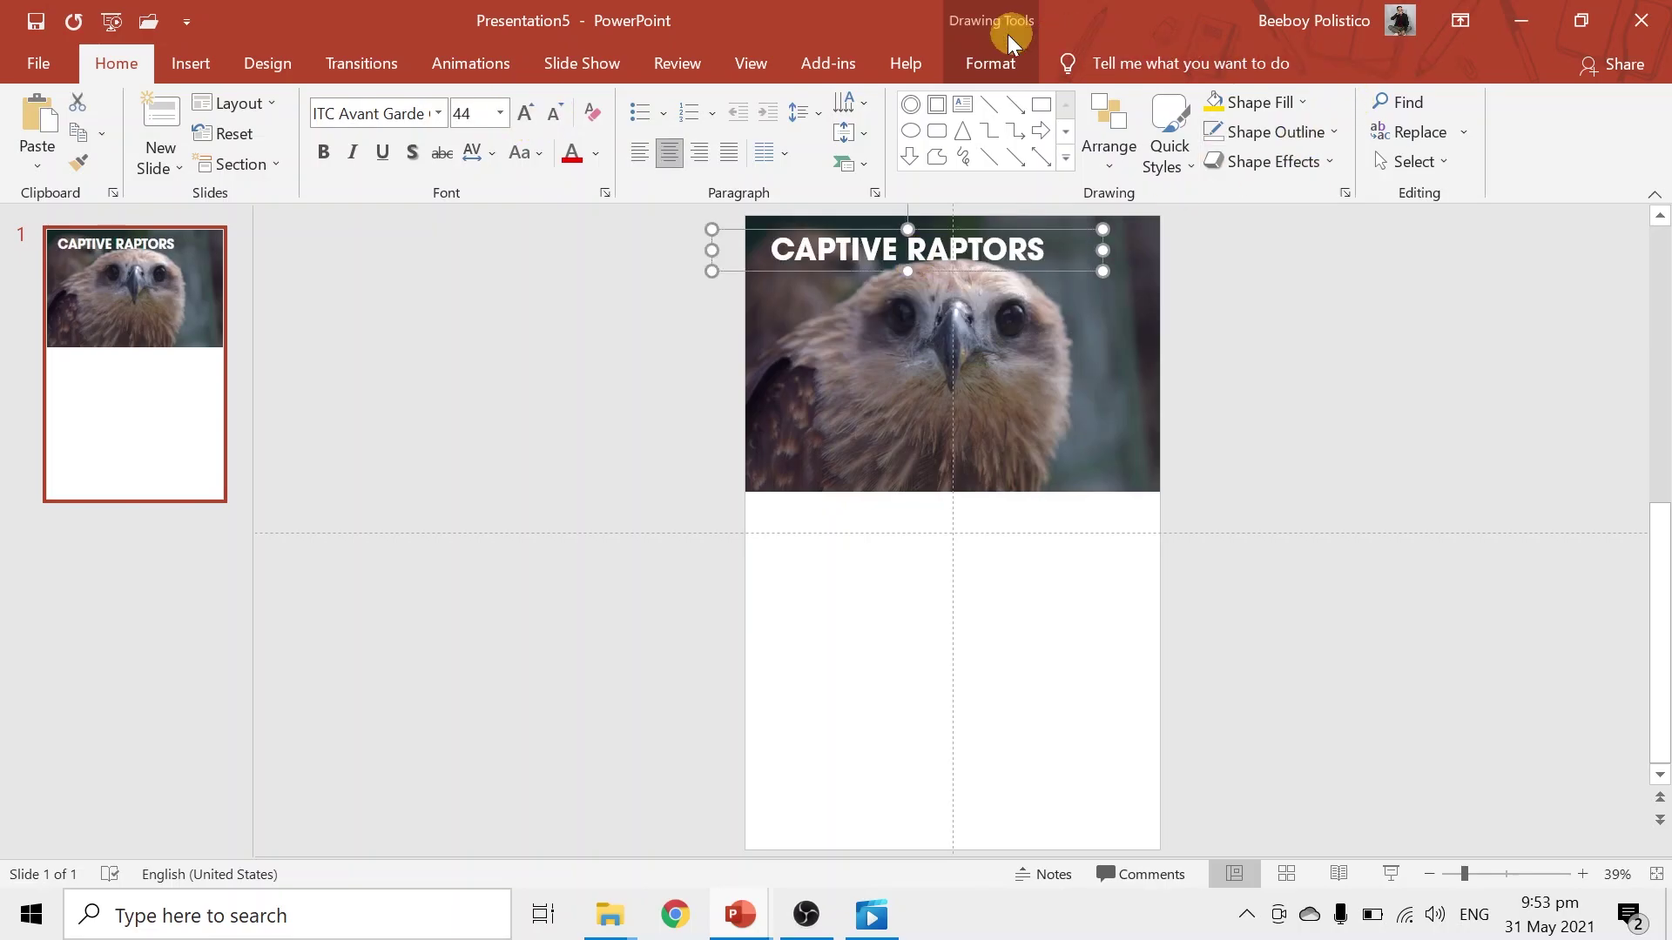
# Step: Centre the title horizontally on the slide and nudge it slightly down
pyautogui.click(1001, 63)
pyautogui.click(1463, 112)
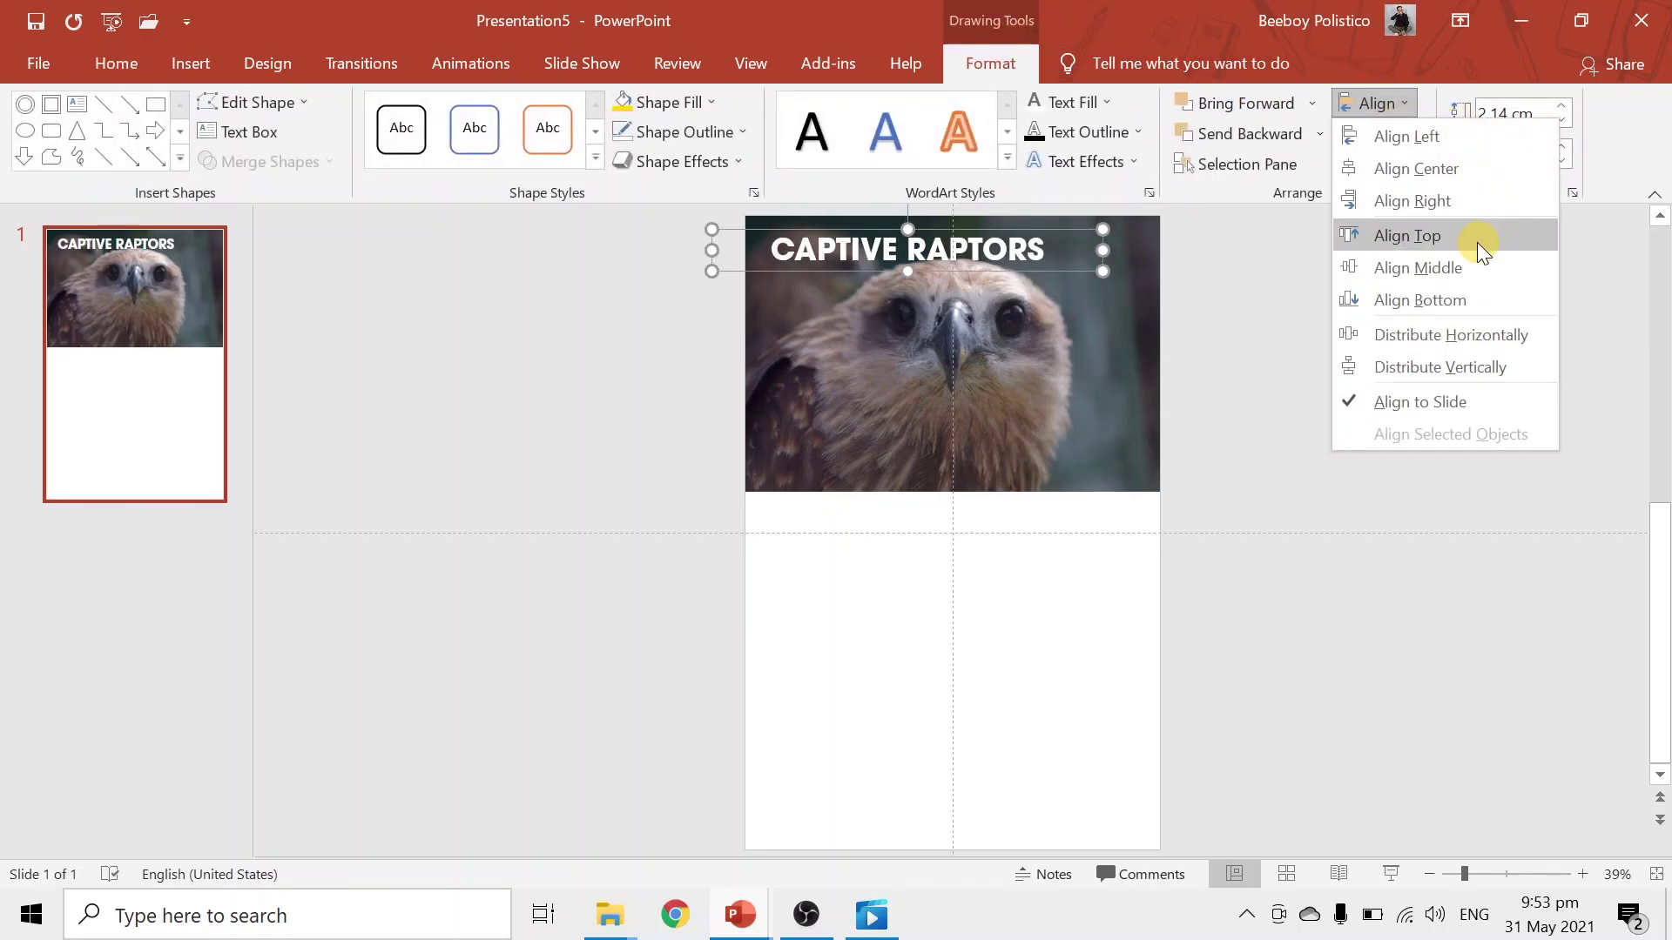
pyautogui.click(1461, 176)
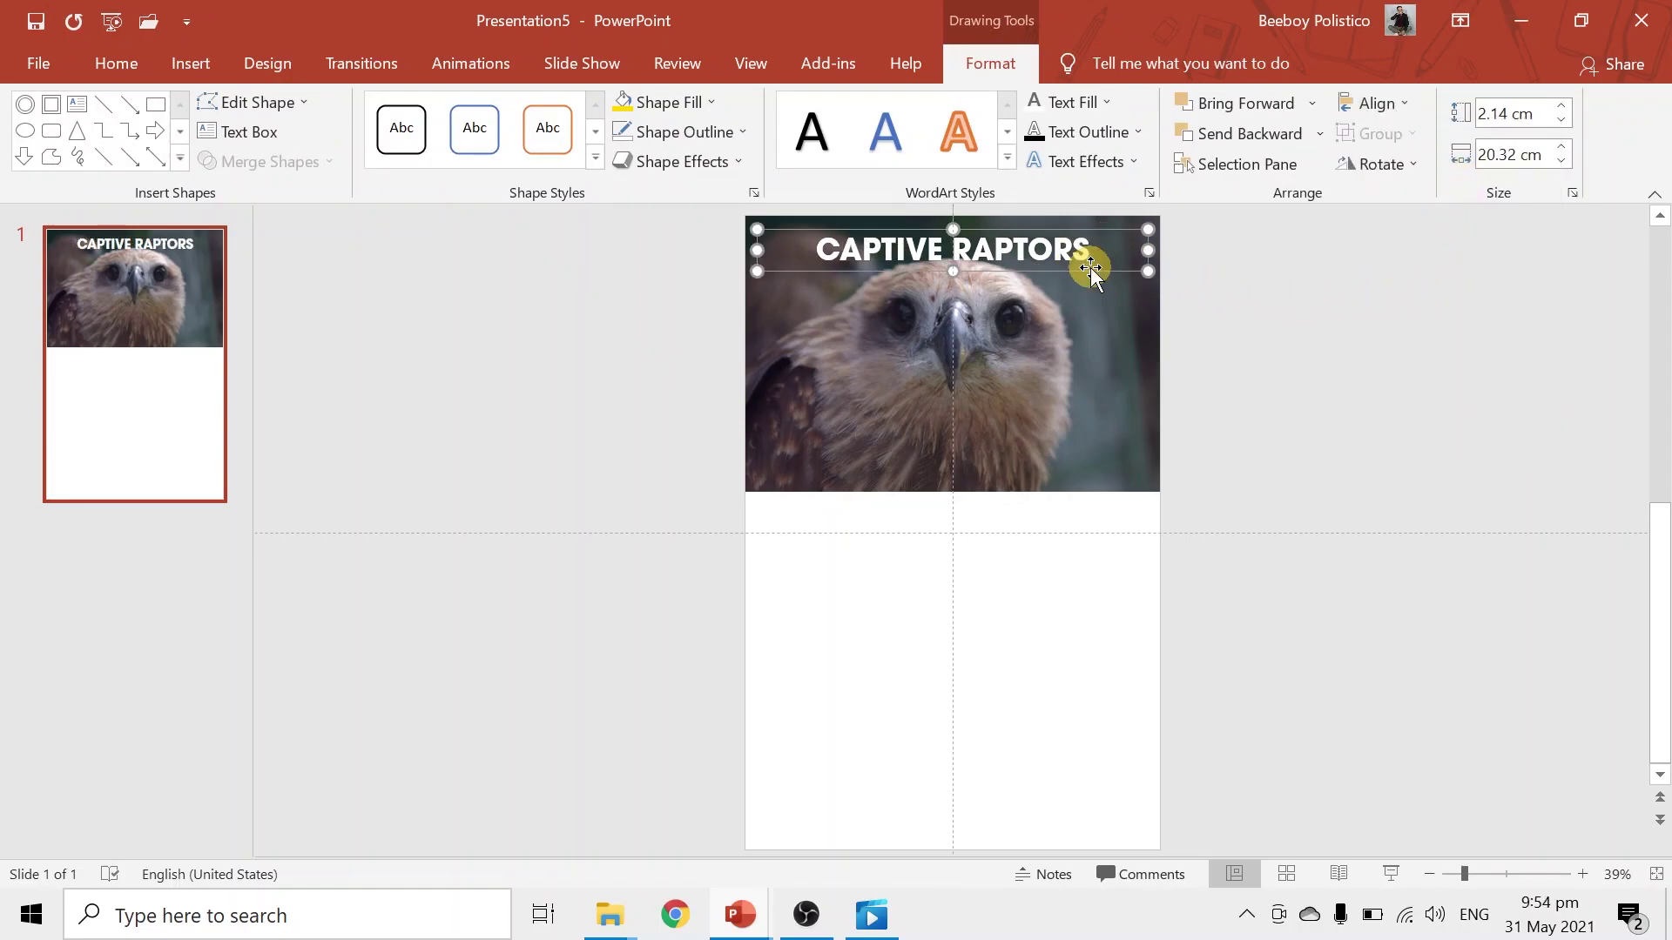
pyautogui.press('Down')
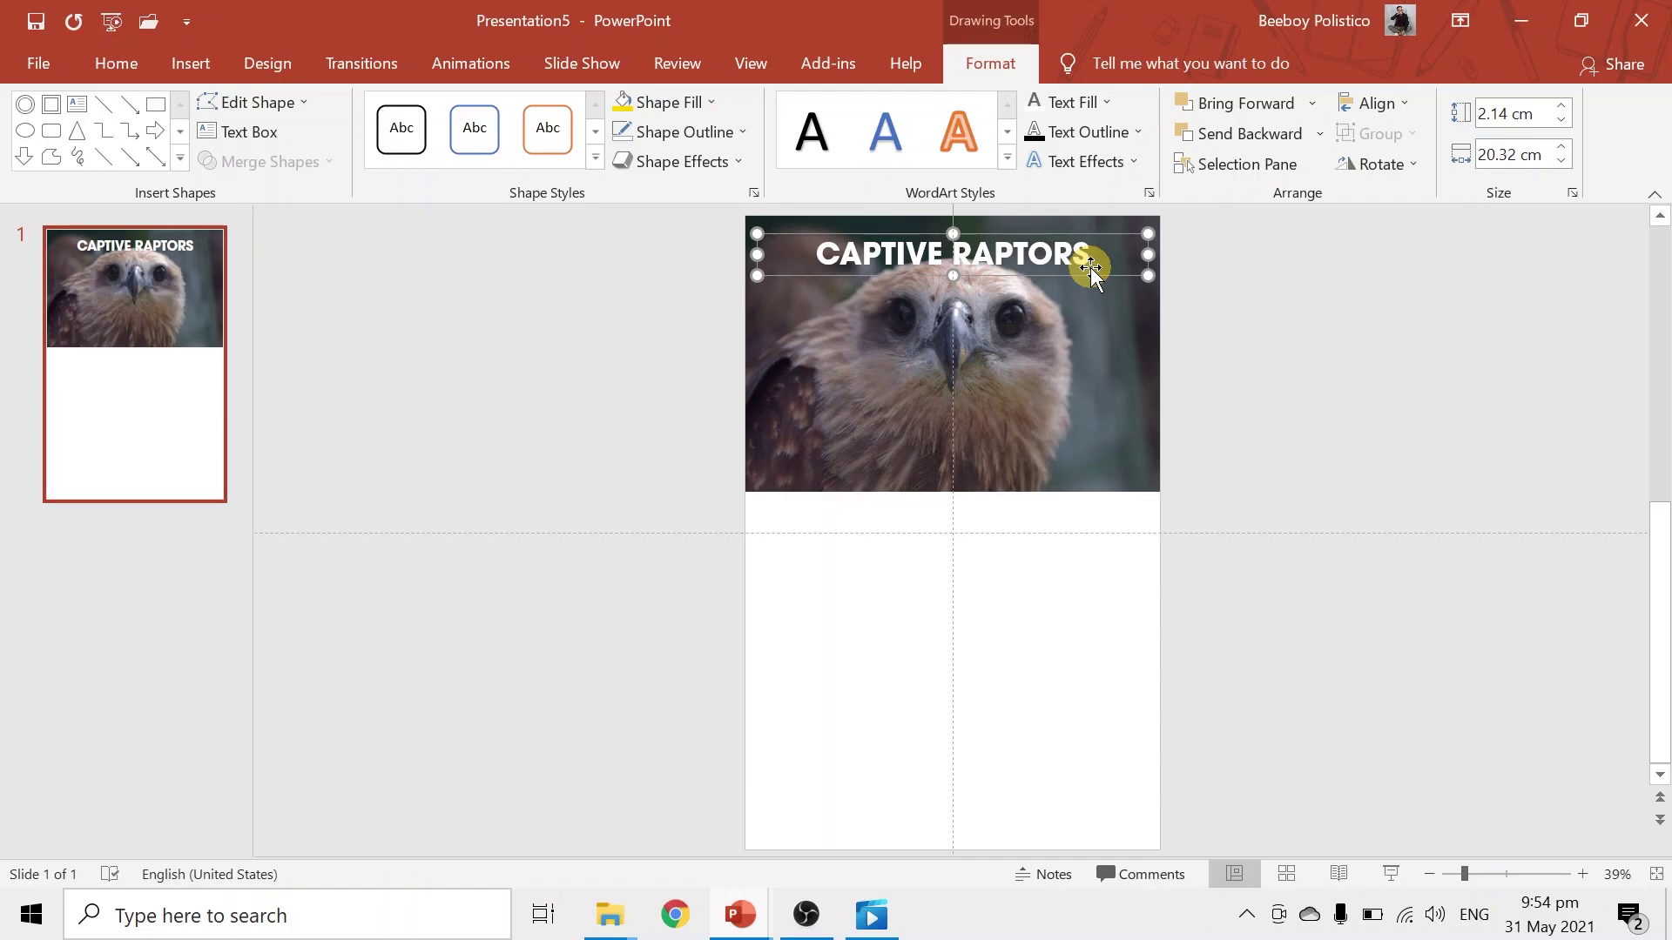
# Step: Copy the yellow icon sidebar from the Tiktaalik poster and paste it onto the Captive Raptors slide
pyautogui.click(930, 451)
pyautogui.rightClick(930, 451)
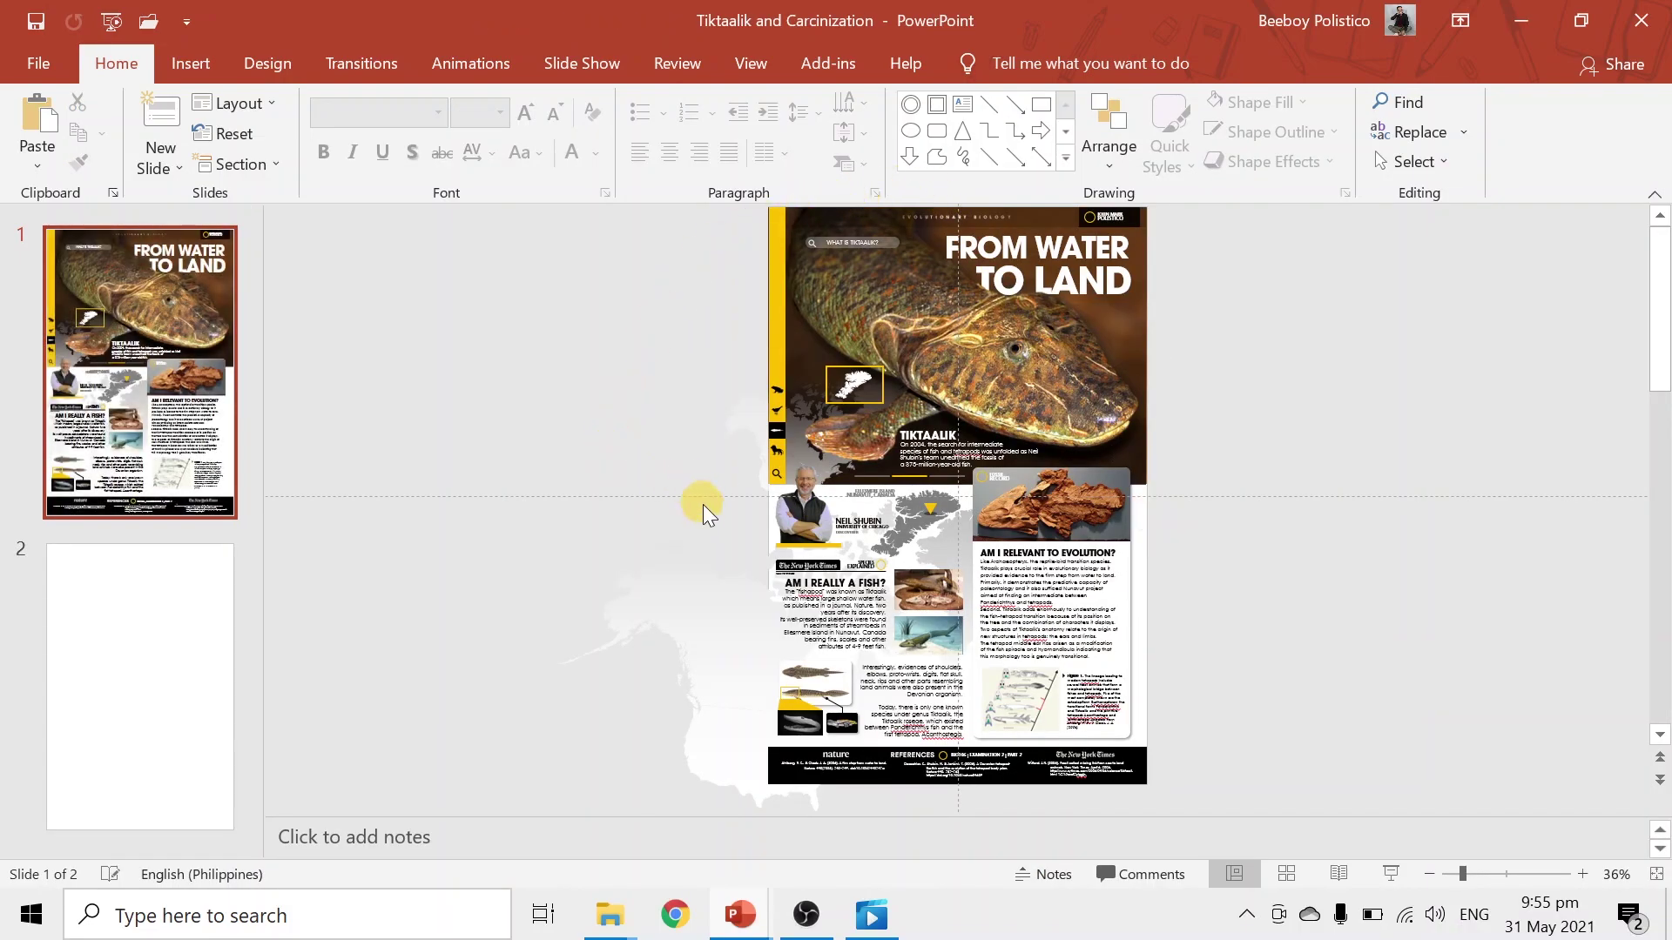
pyautogui.moveTo(747, 510)
pyautogui.mouseDown()
pyautogui.moveTo(822, 383)
pyautogui.moveTo(822, 169)
pyautogui.mouseUp()
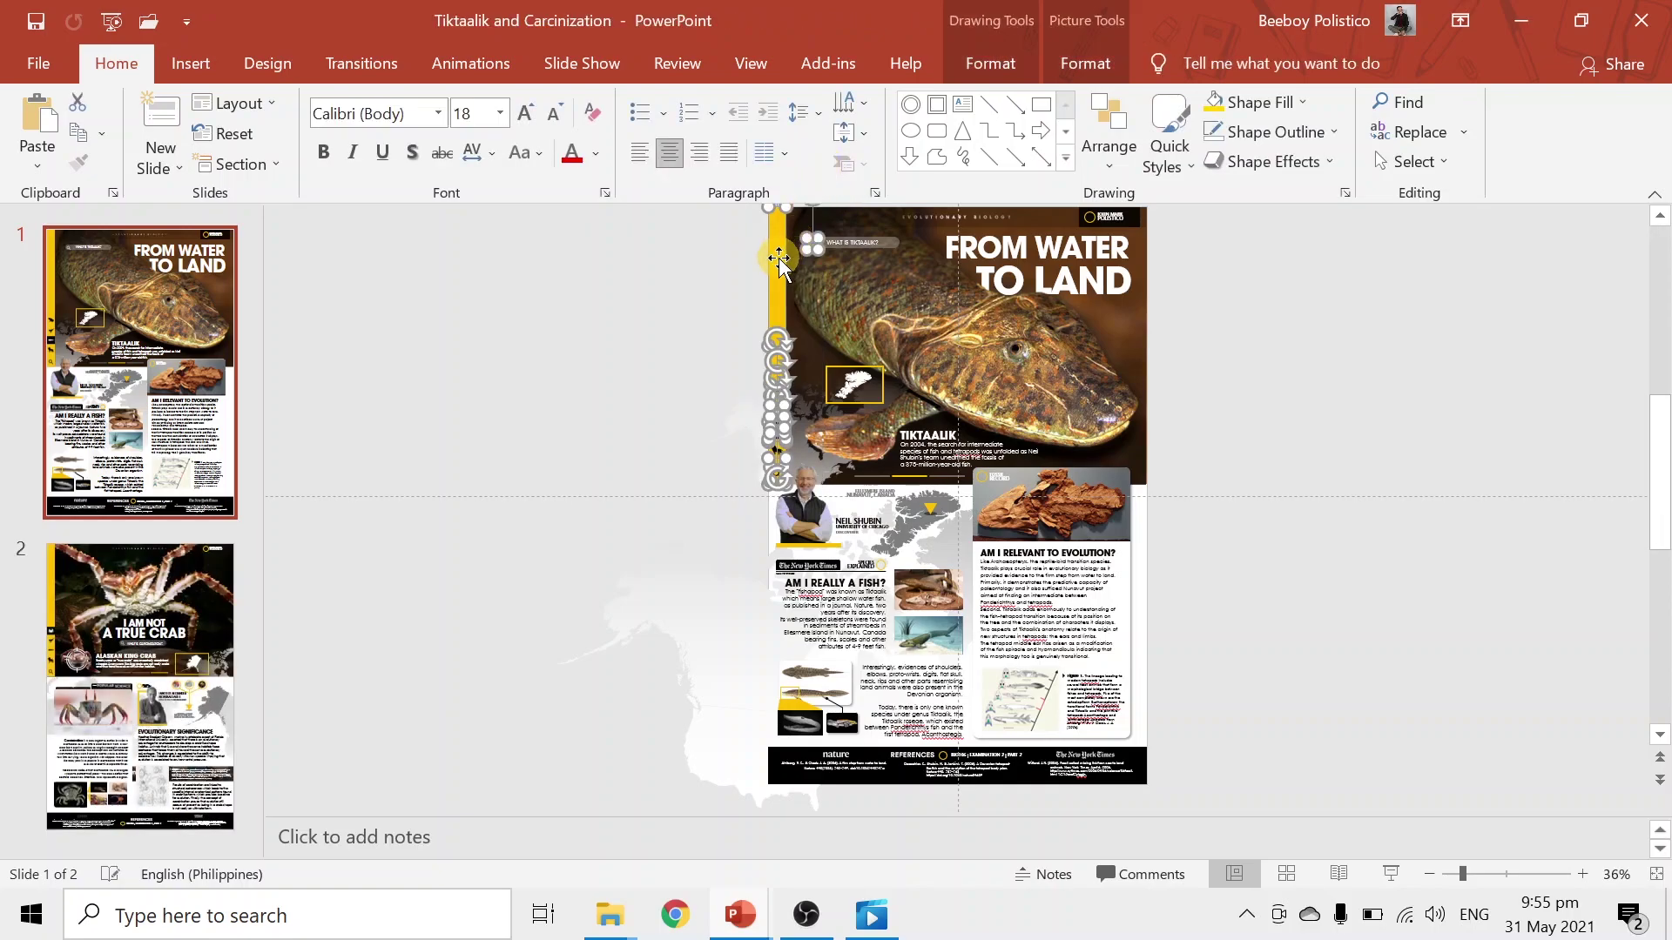
pyautogui.click(702, 493)
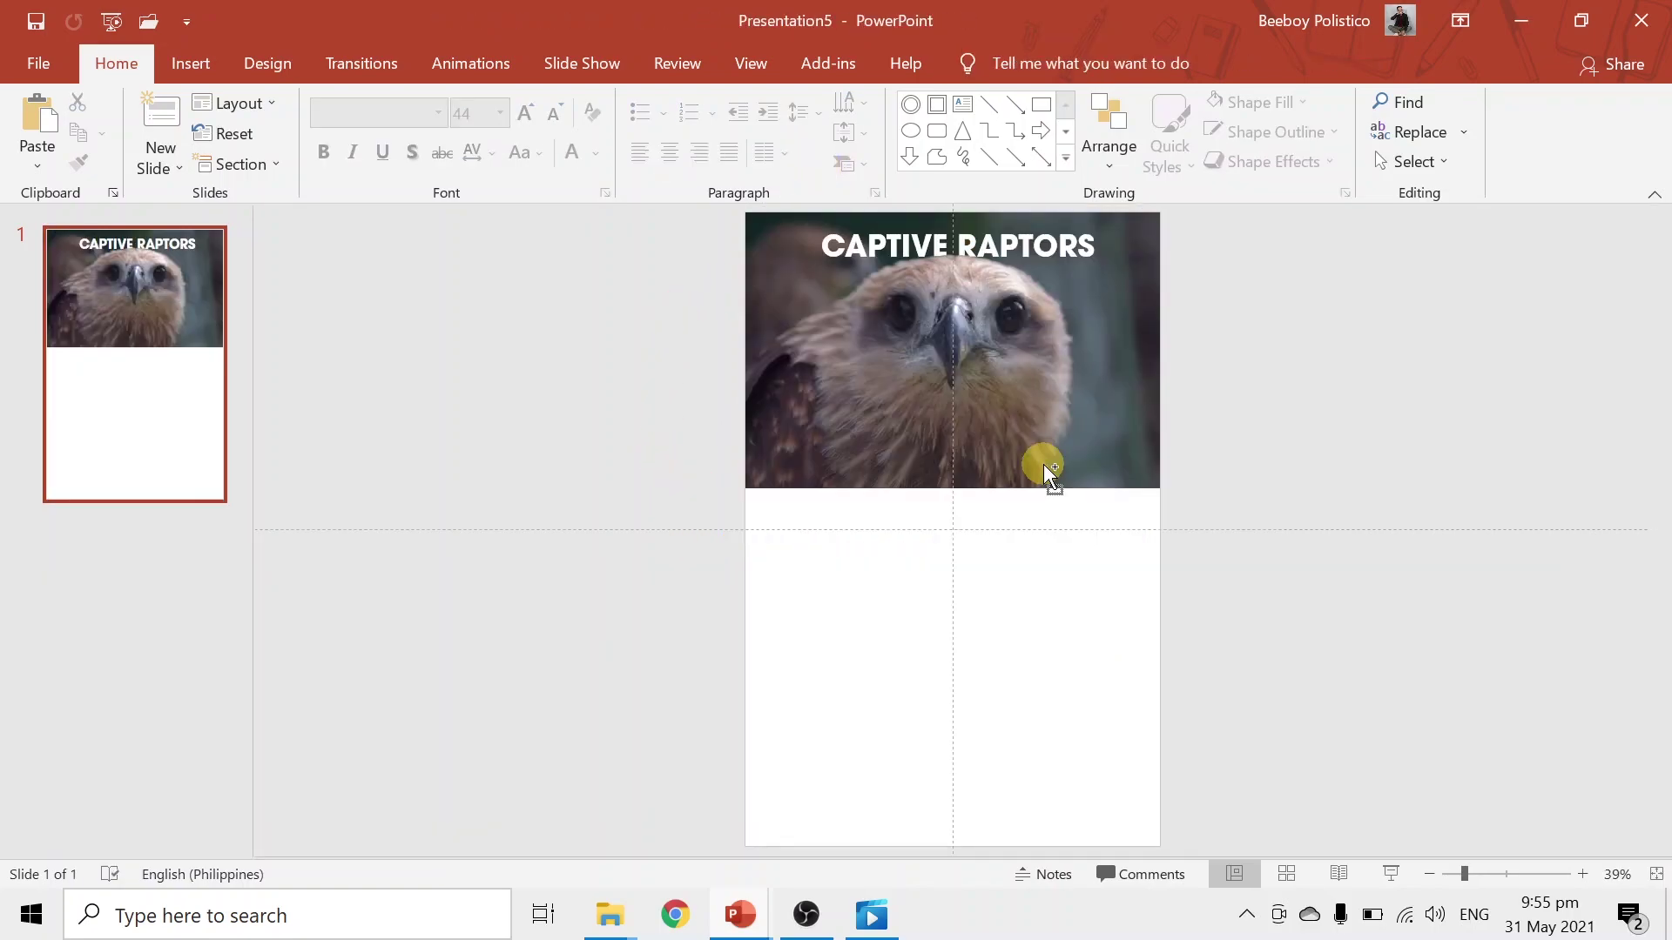
pyautogui.hotkey('ctrl', 'v')
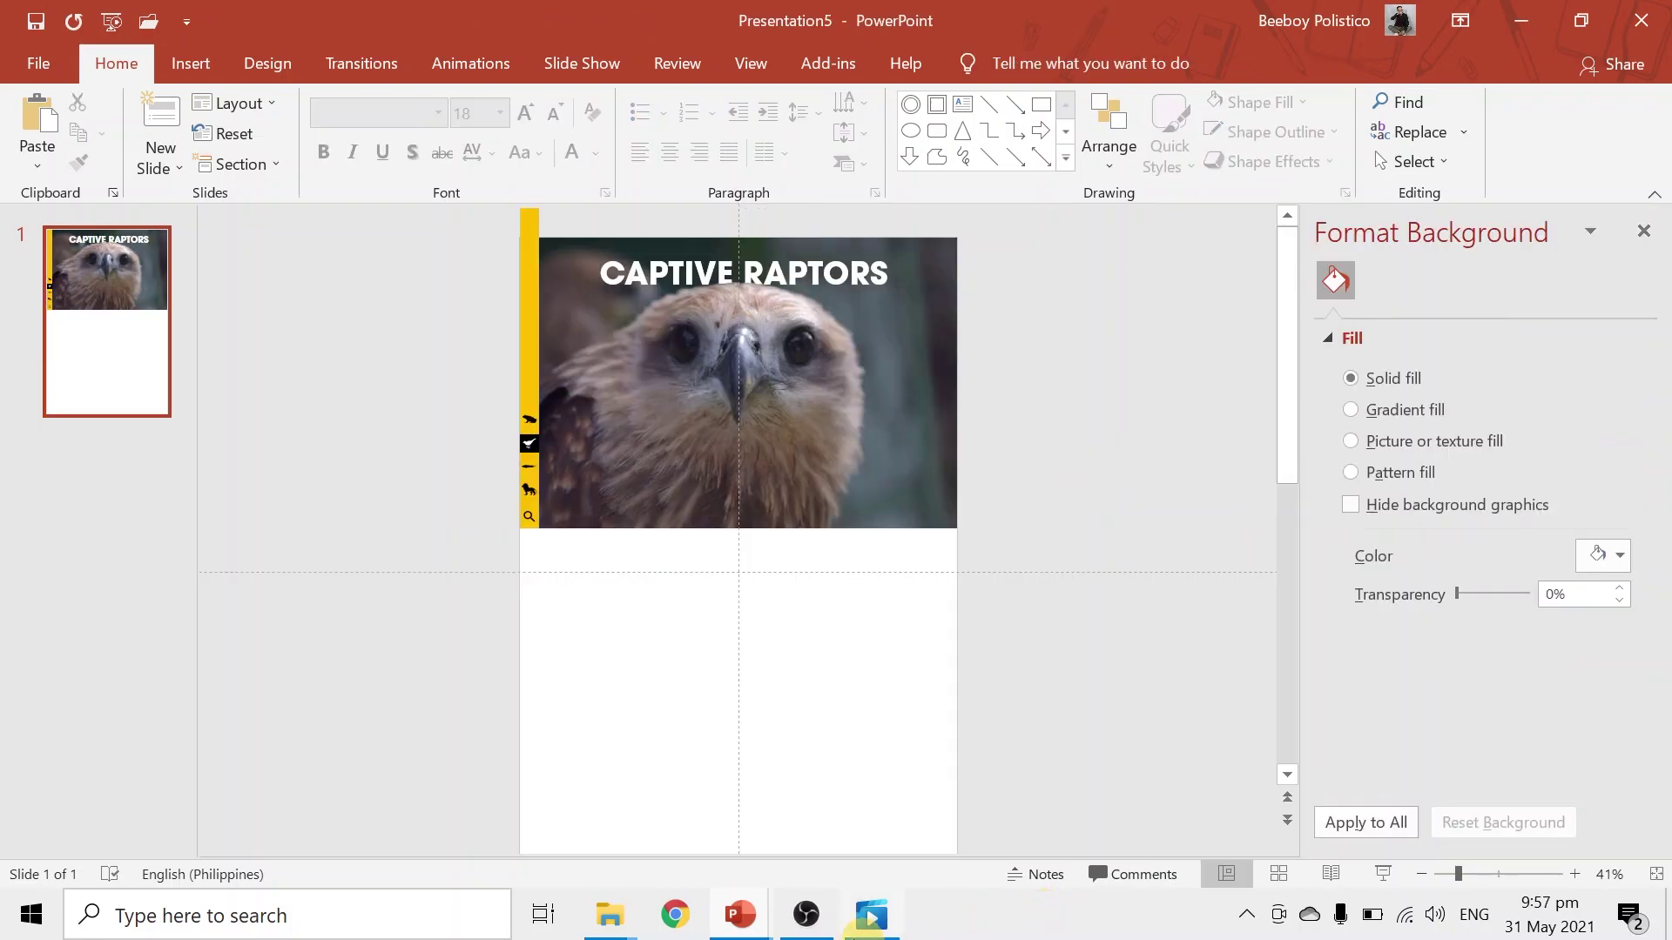
# Step: Copy the TIKTAALIK caption text box and paste it onto the Captive Raptors slide
pyautogui.moveTo(744, 923)
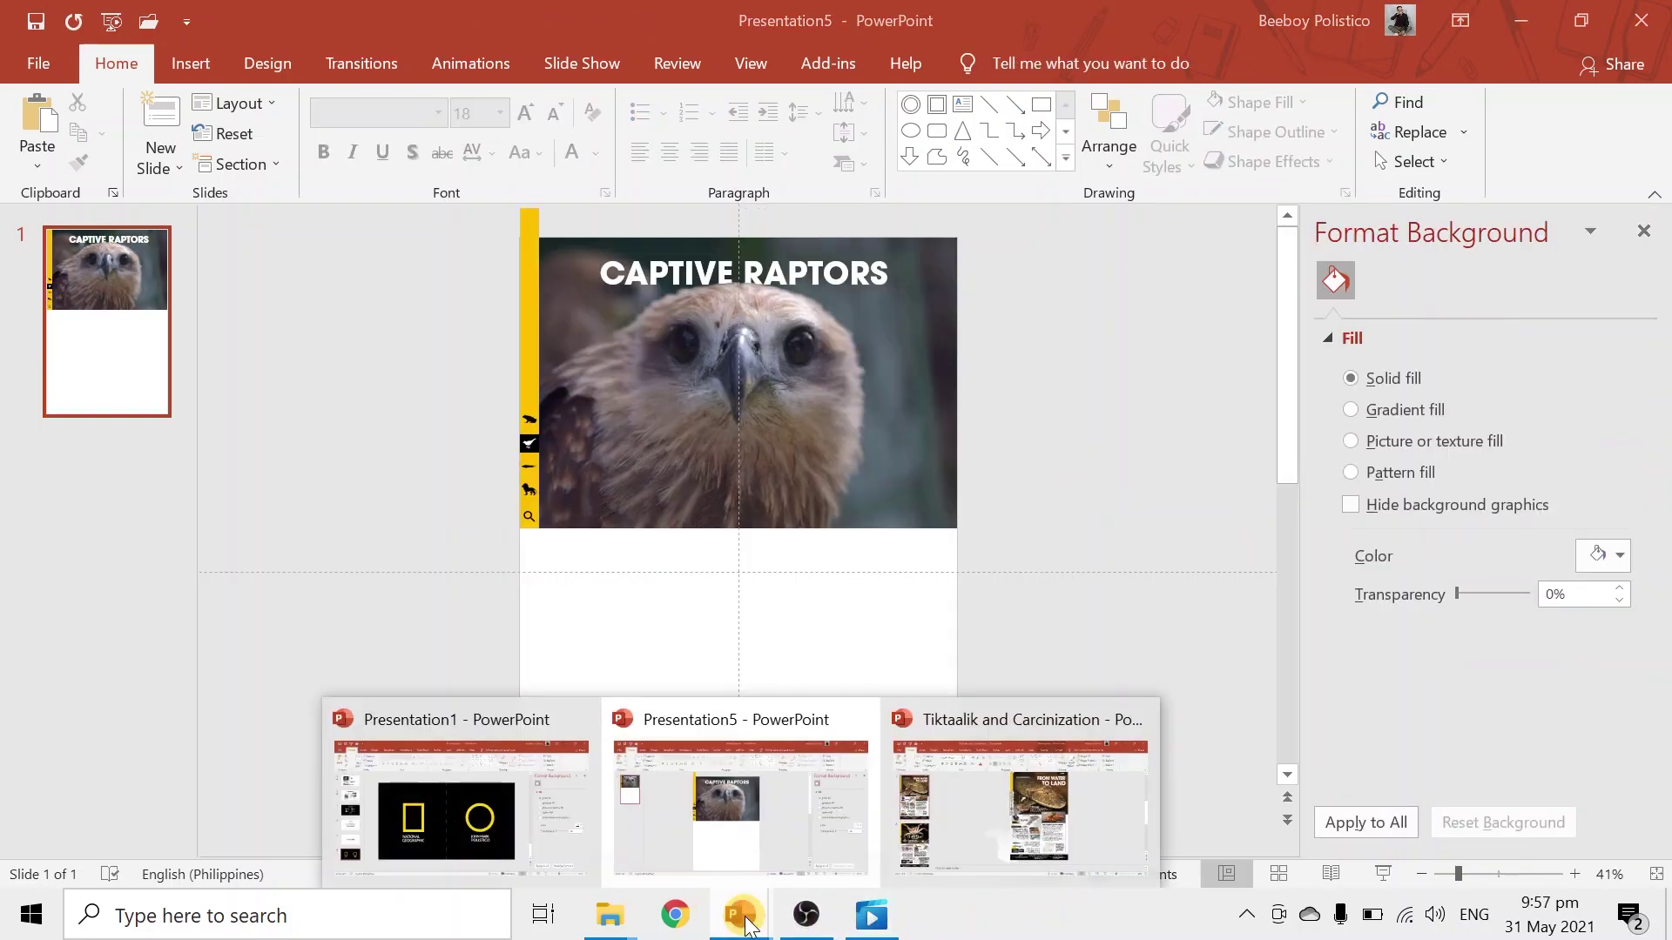
pyautogui.click(1042, 831)
pyautogui.click(1001, 436)
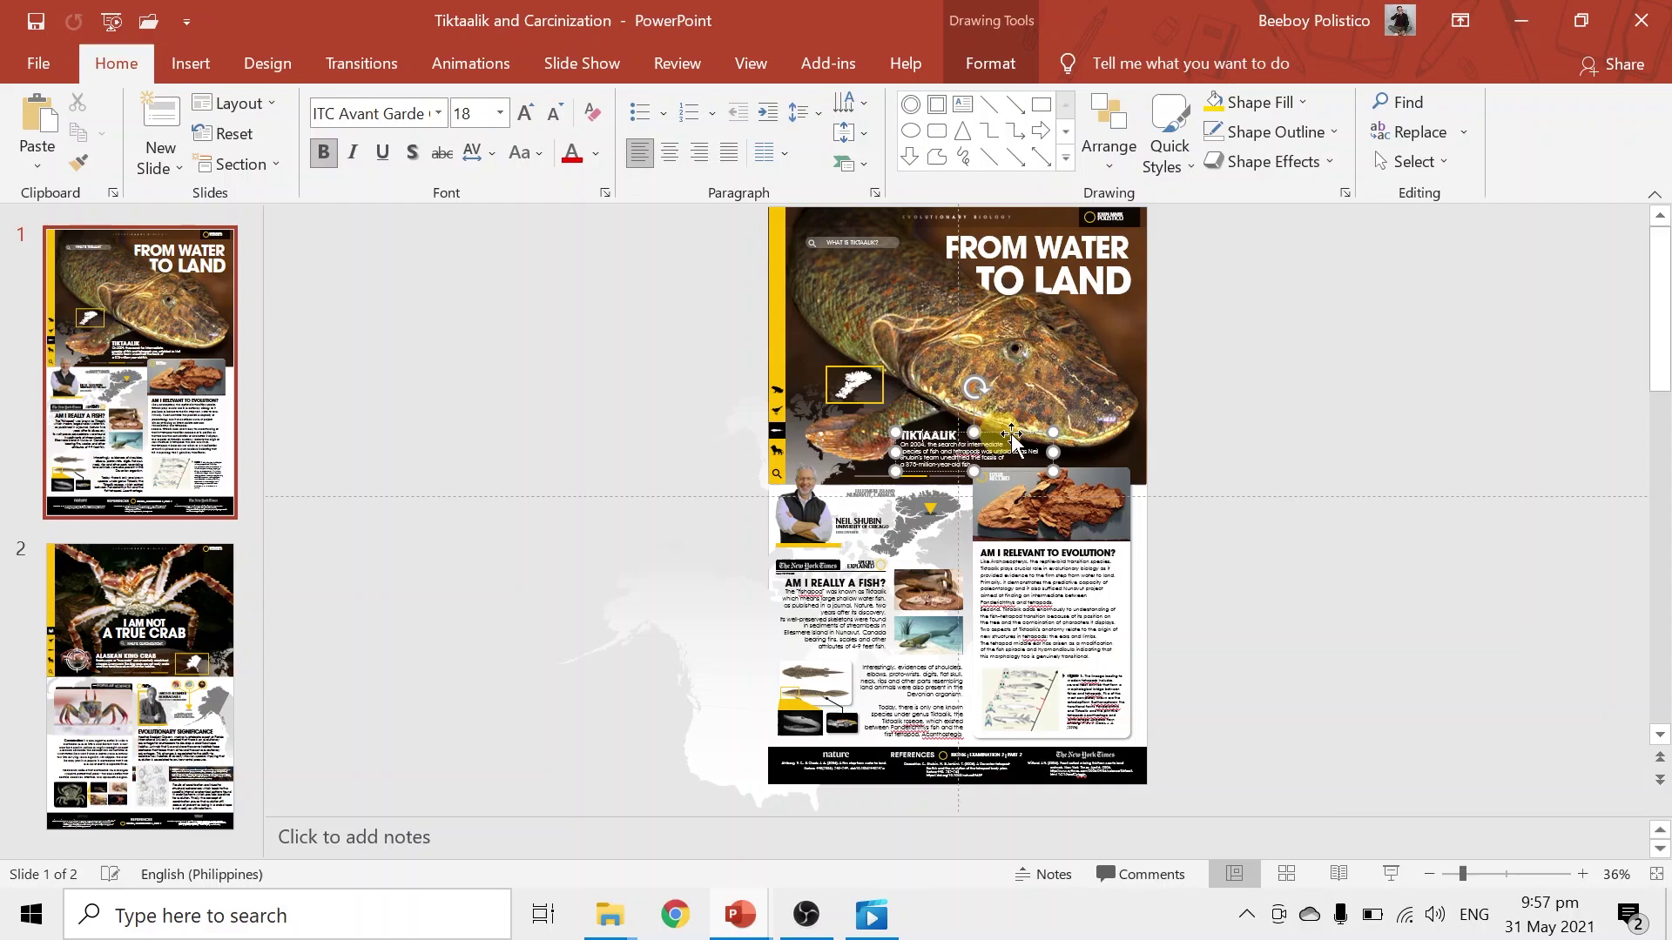
pyautogui.click(993, 431)
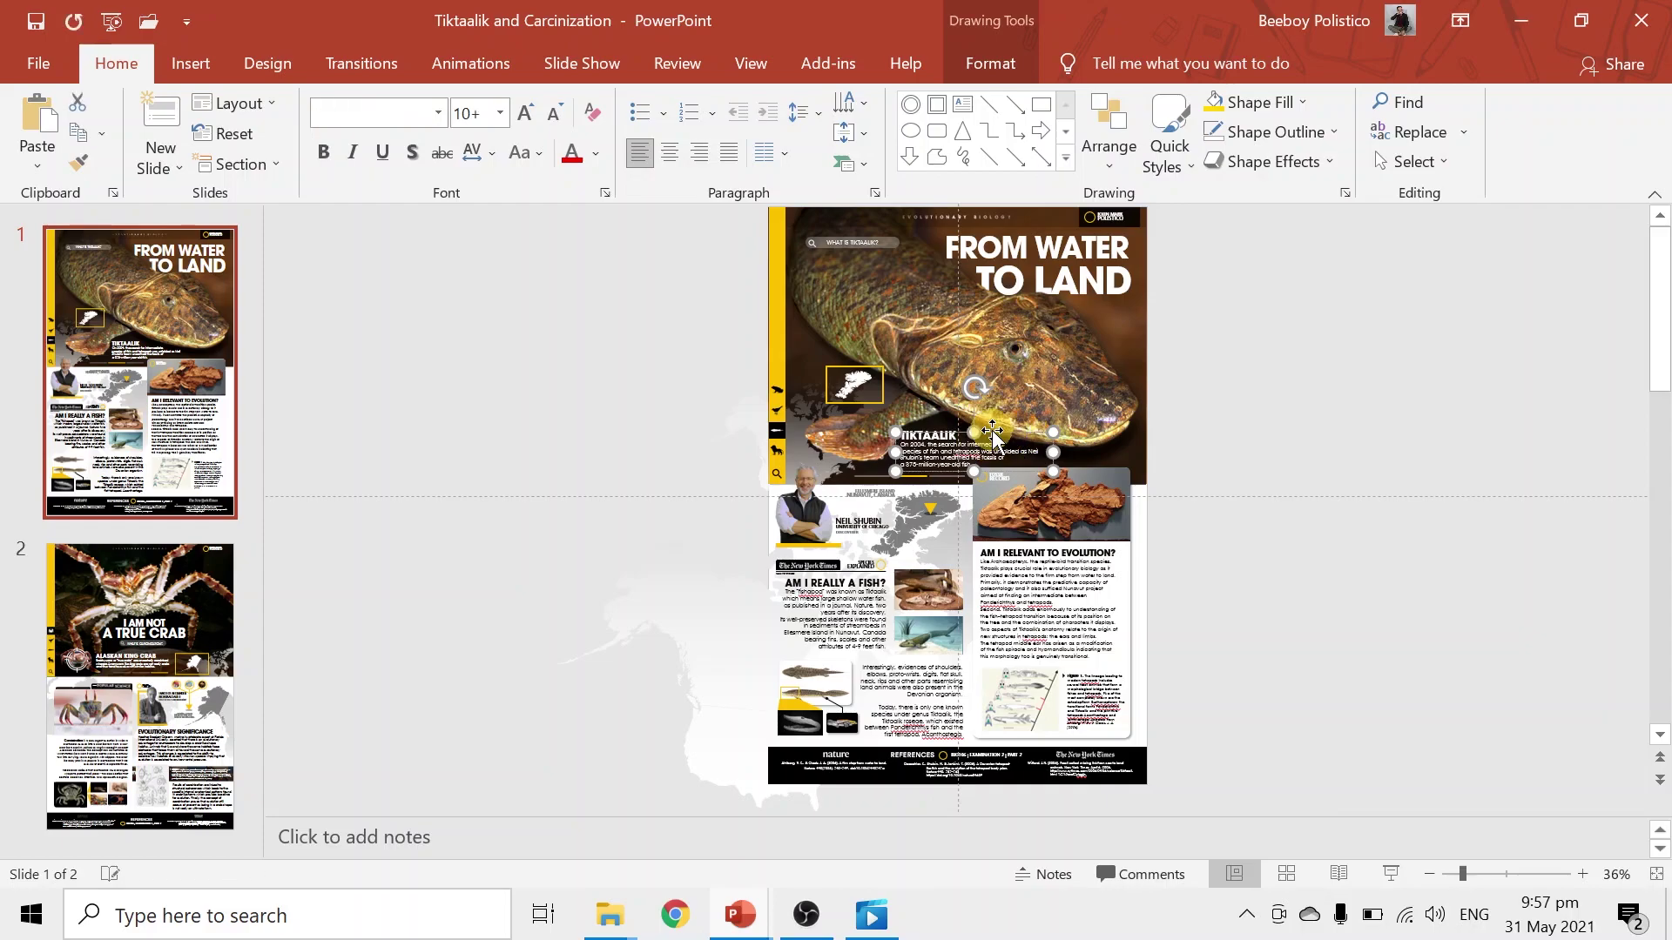
pyautogui.rightClick(993, 431)
pyautogui.click(1041, 362)
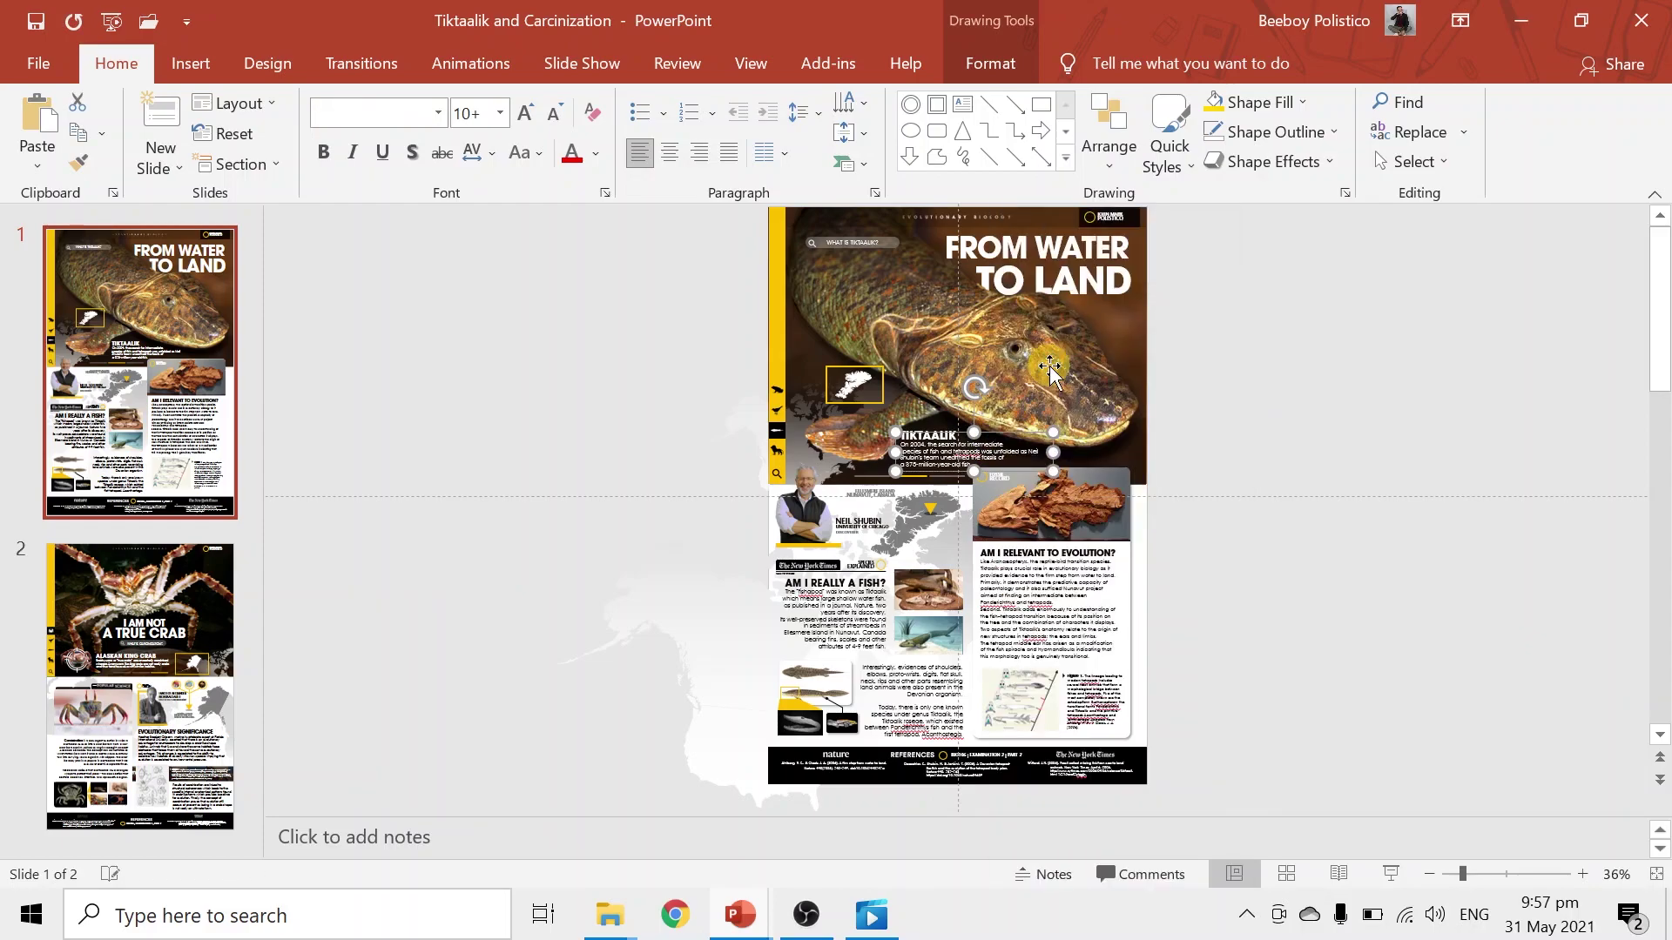
pyautogui.moveTo(741, 914)
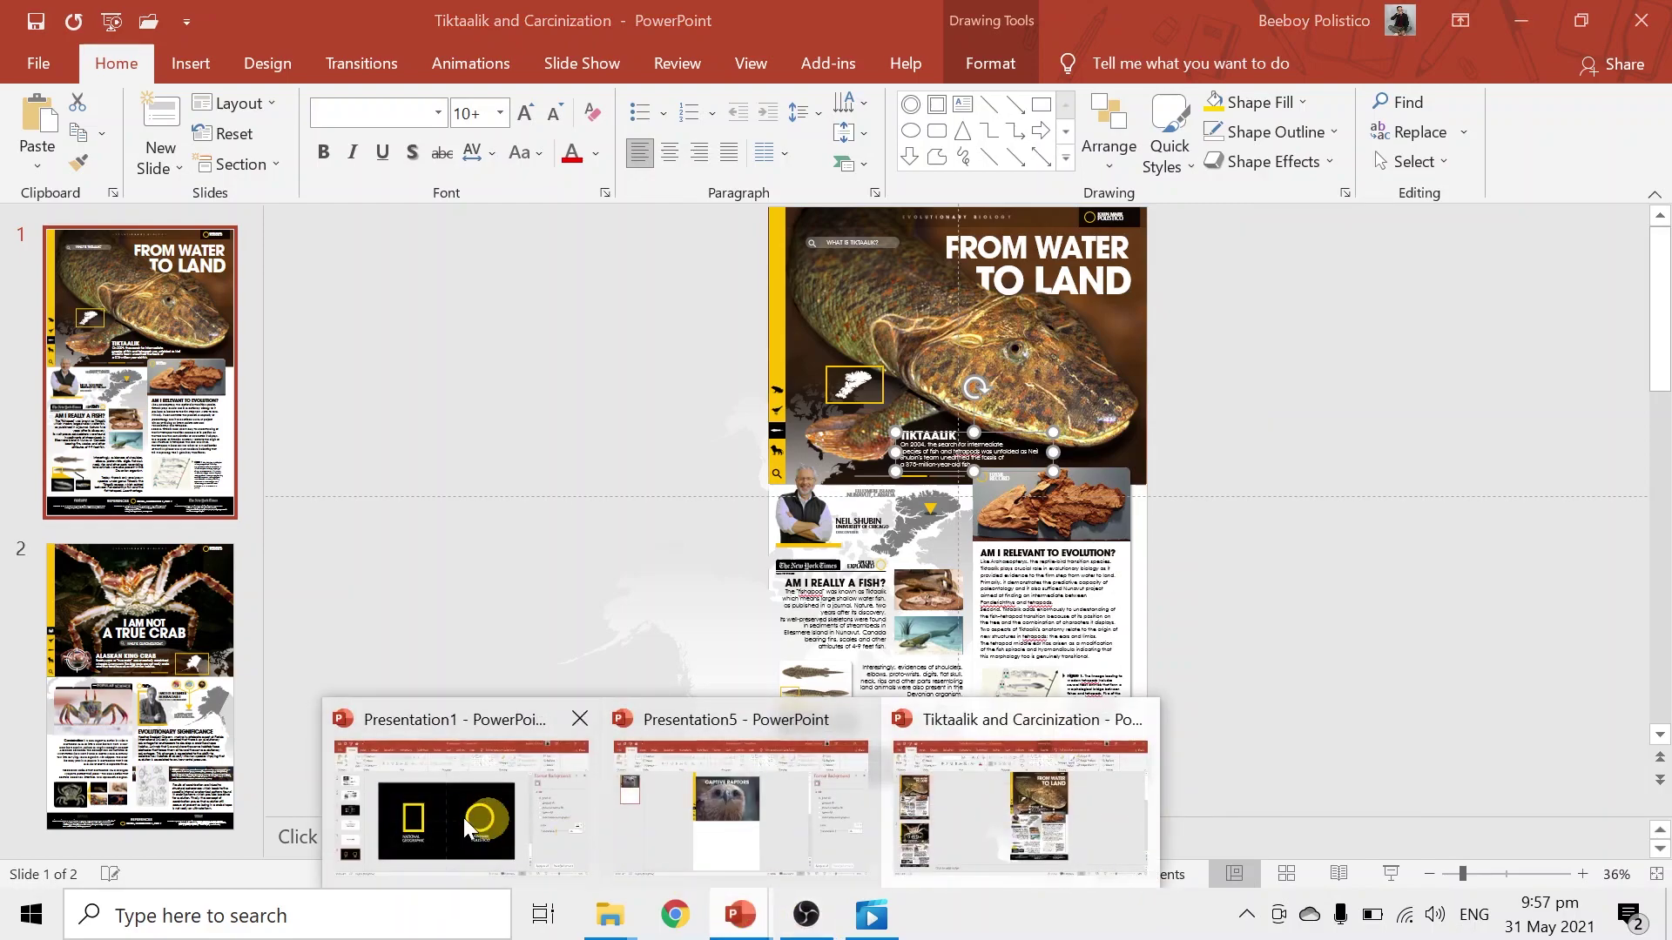
pyautogui.click(769, 834)
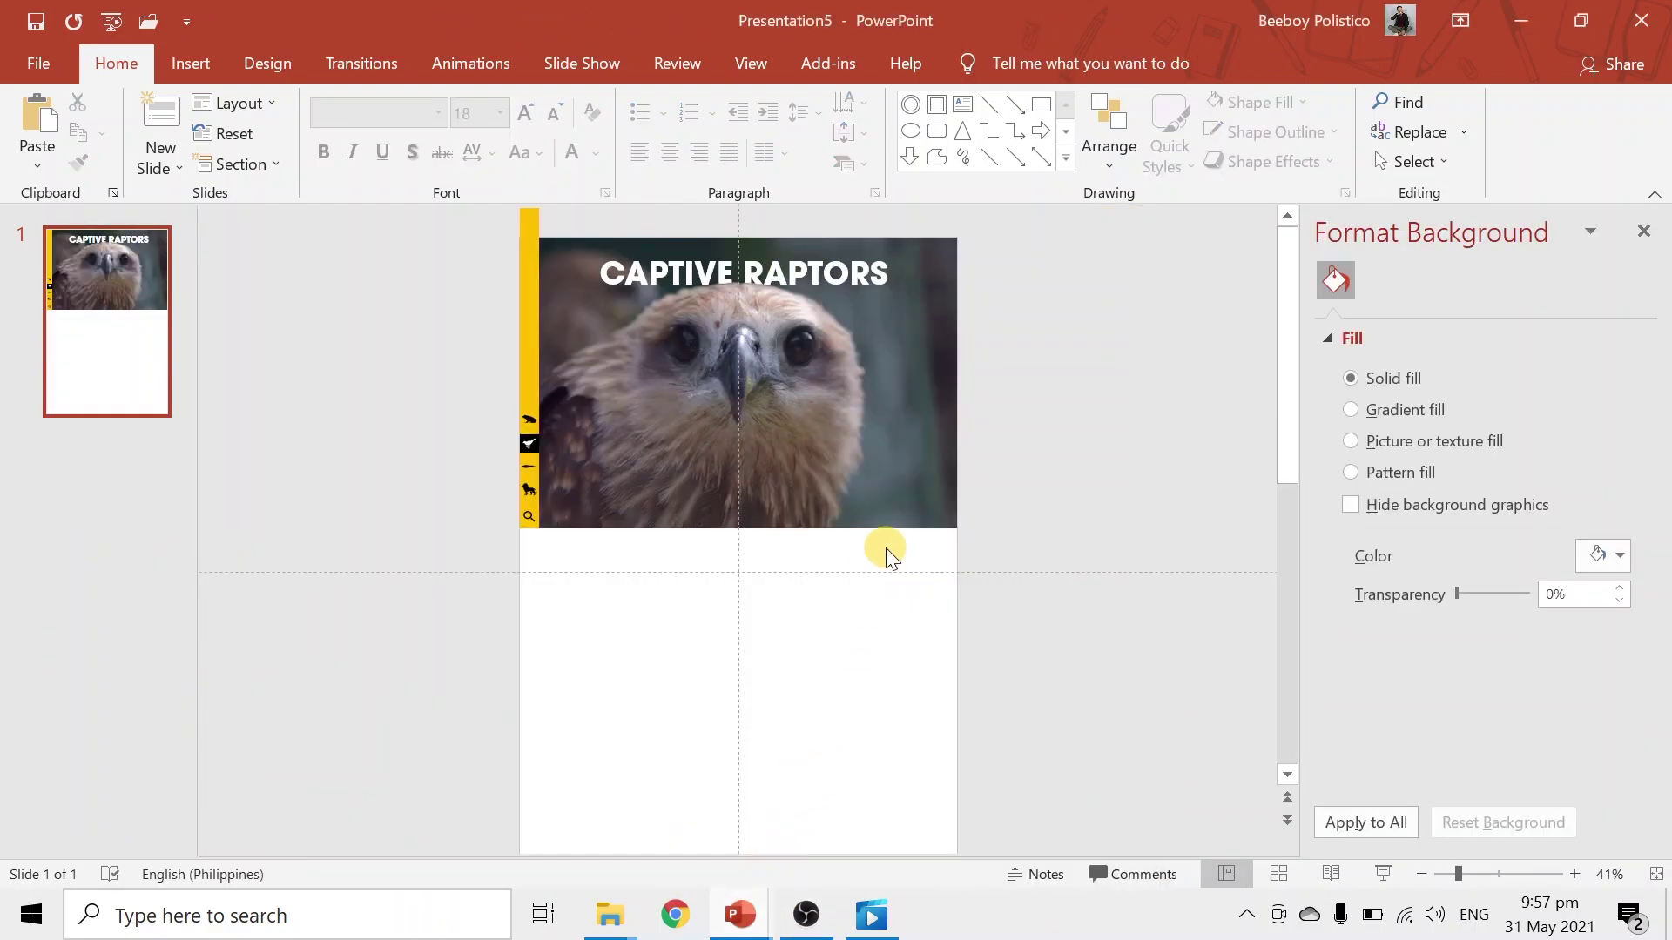
pyautogui.hotkey('ctrl', 'v')
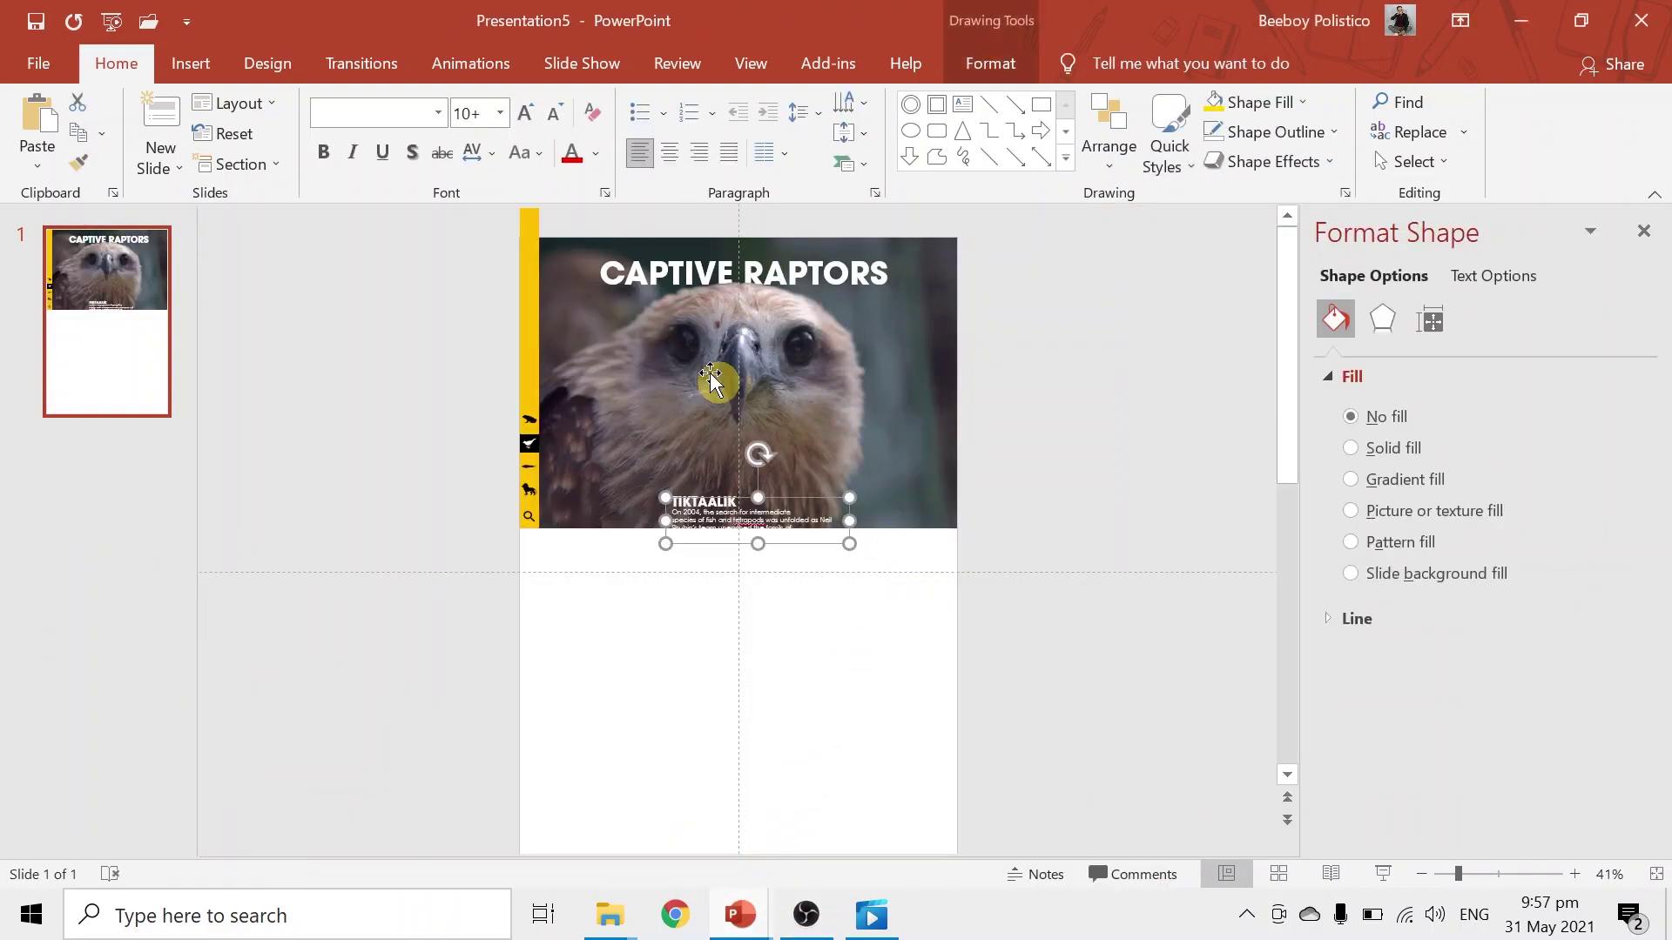
# Step: Move the PHILIPPINE HAWK caption to the banner's lower left
pyautogui.moveTo(801, 499); pyautogui.dragTo(712, 472)
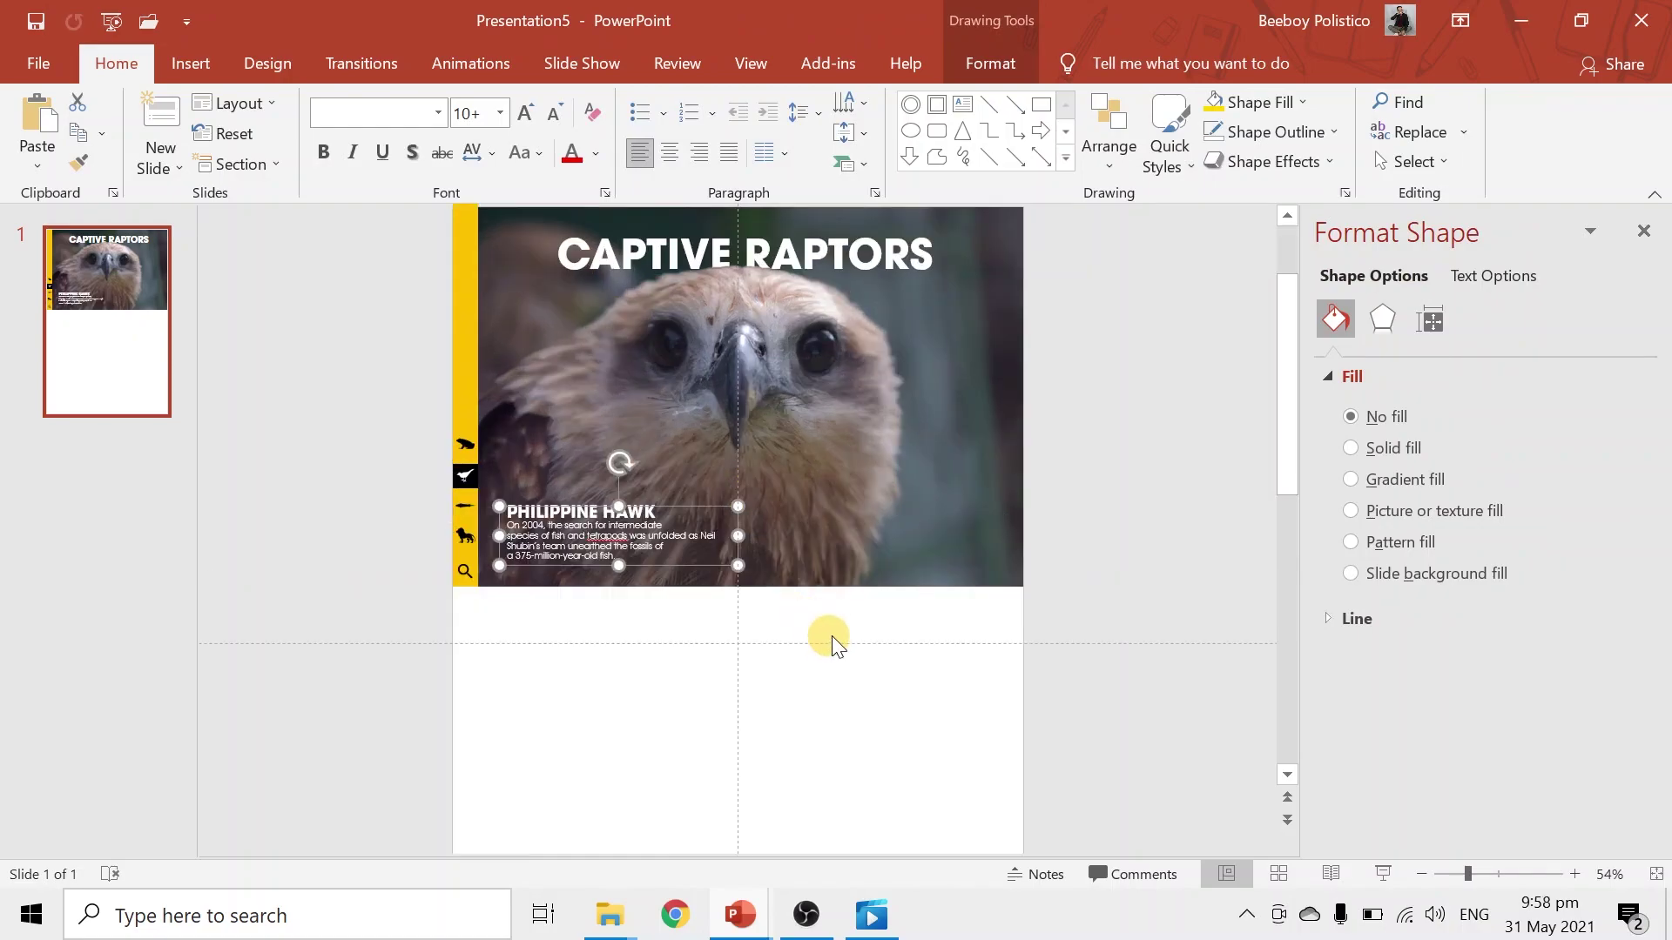
pyautogui.scroll(-2, 832, 636)
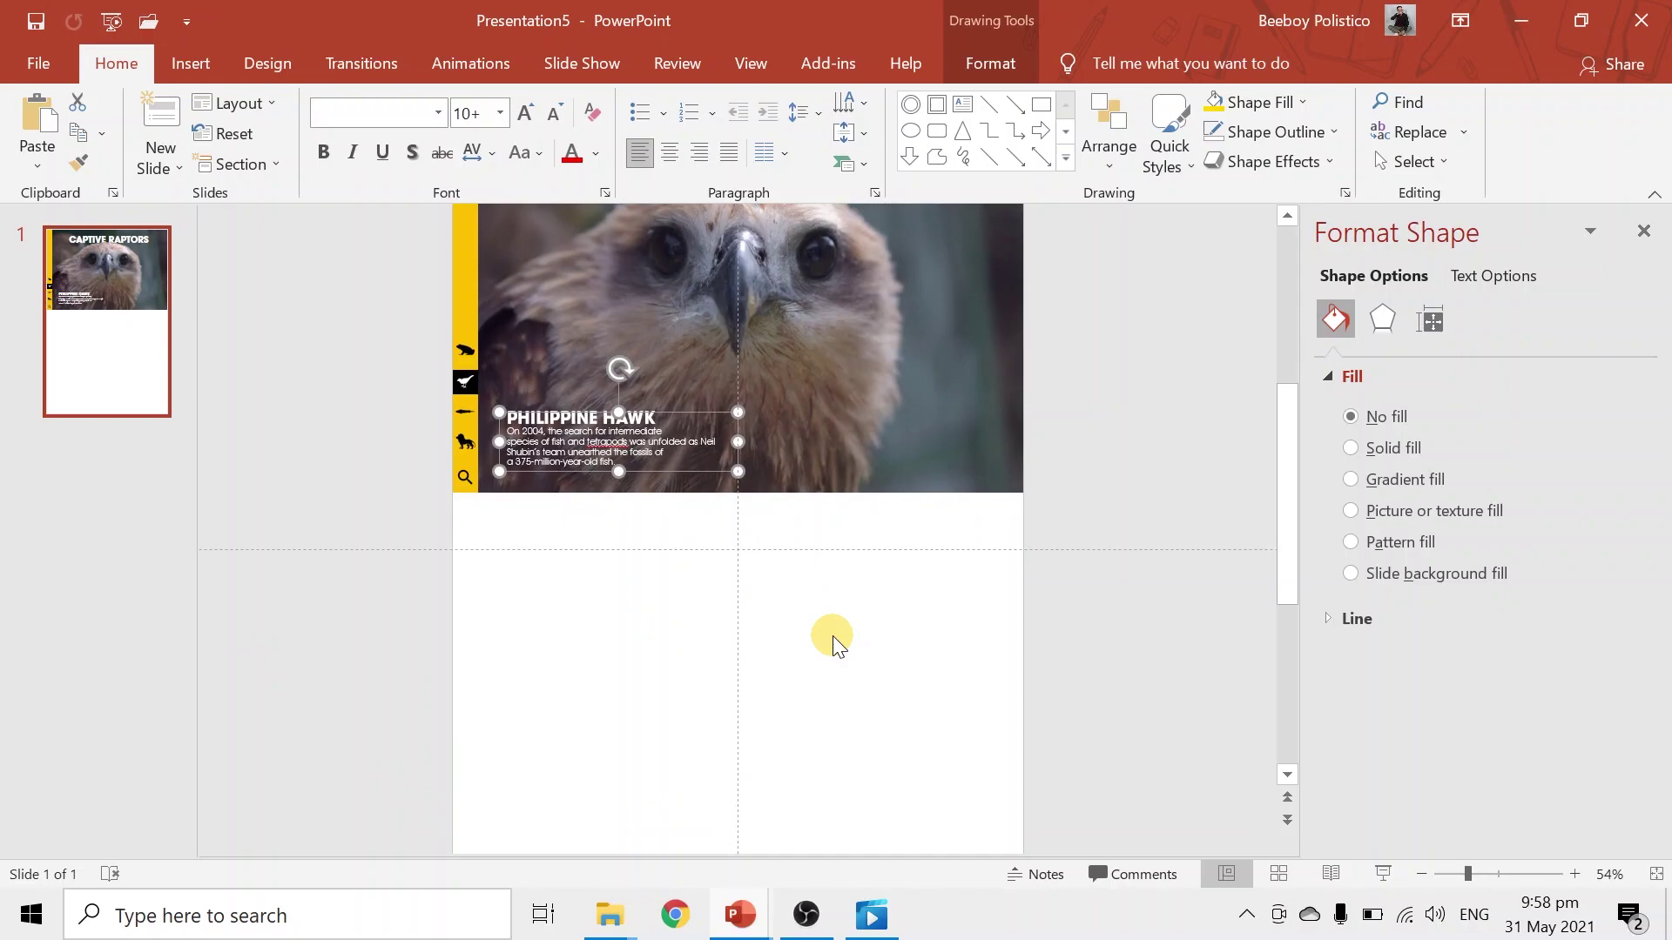
pyautogui.scroll(-1, 833, 635)
pyautogui.scroll(-1, 54, 198)
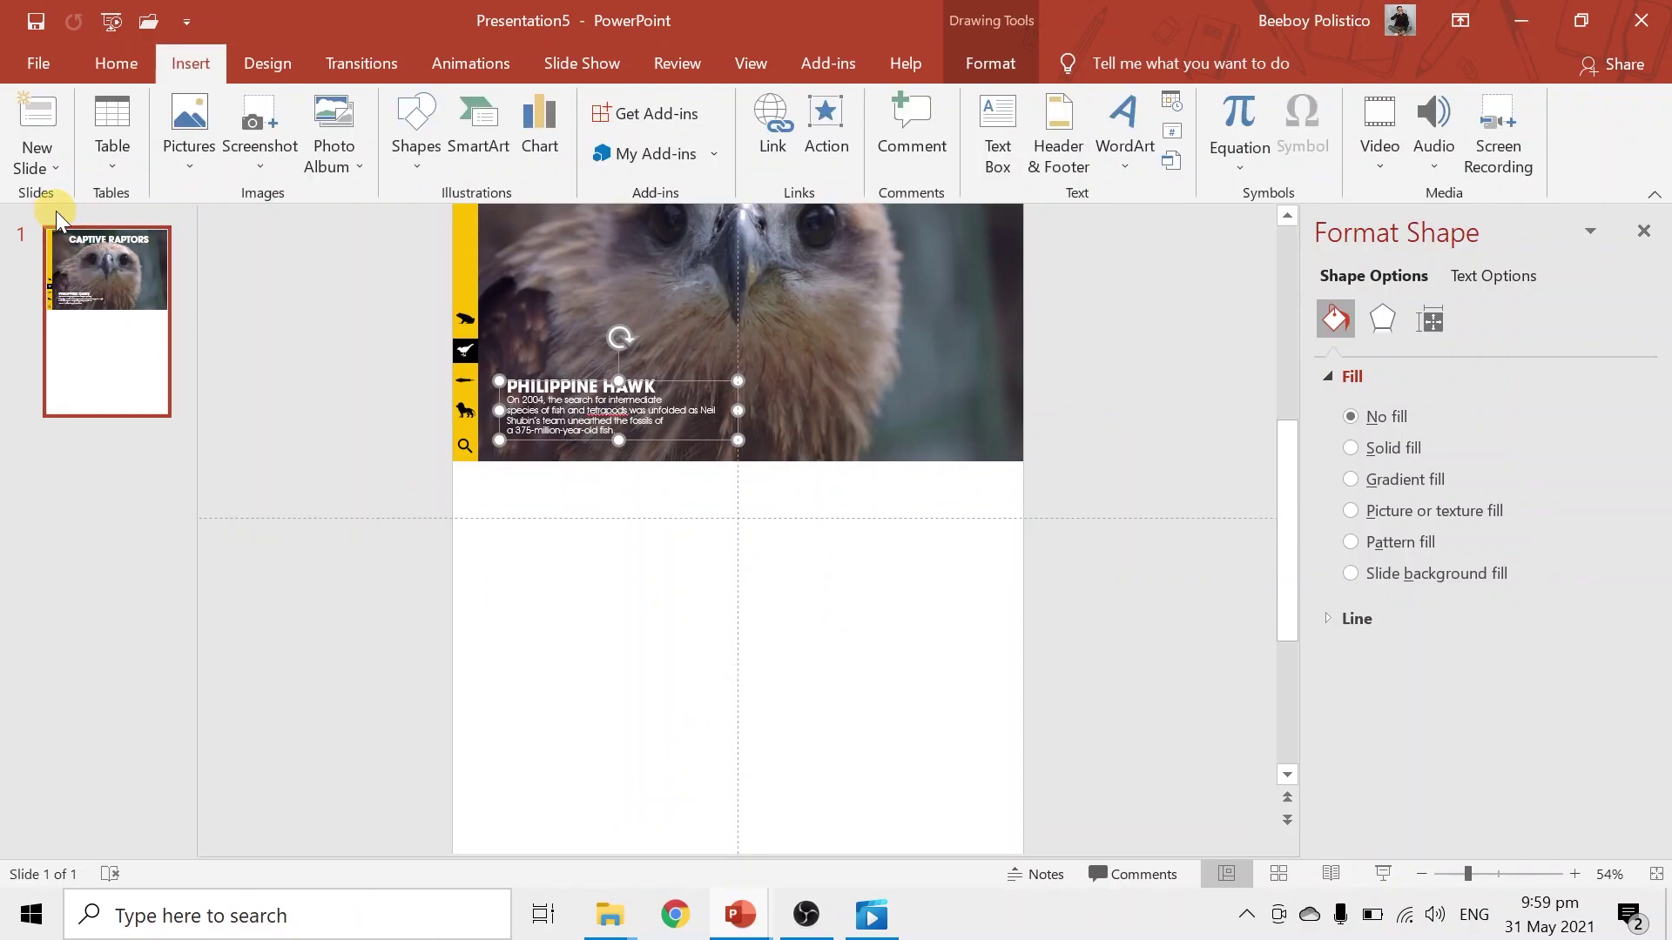
# Step: Draw a tall rectangle on the slide's right half, 17.42 cm tall
pyautogui.click(415, 142)
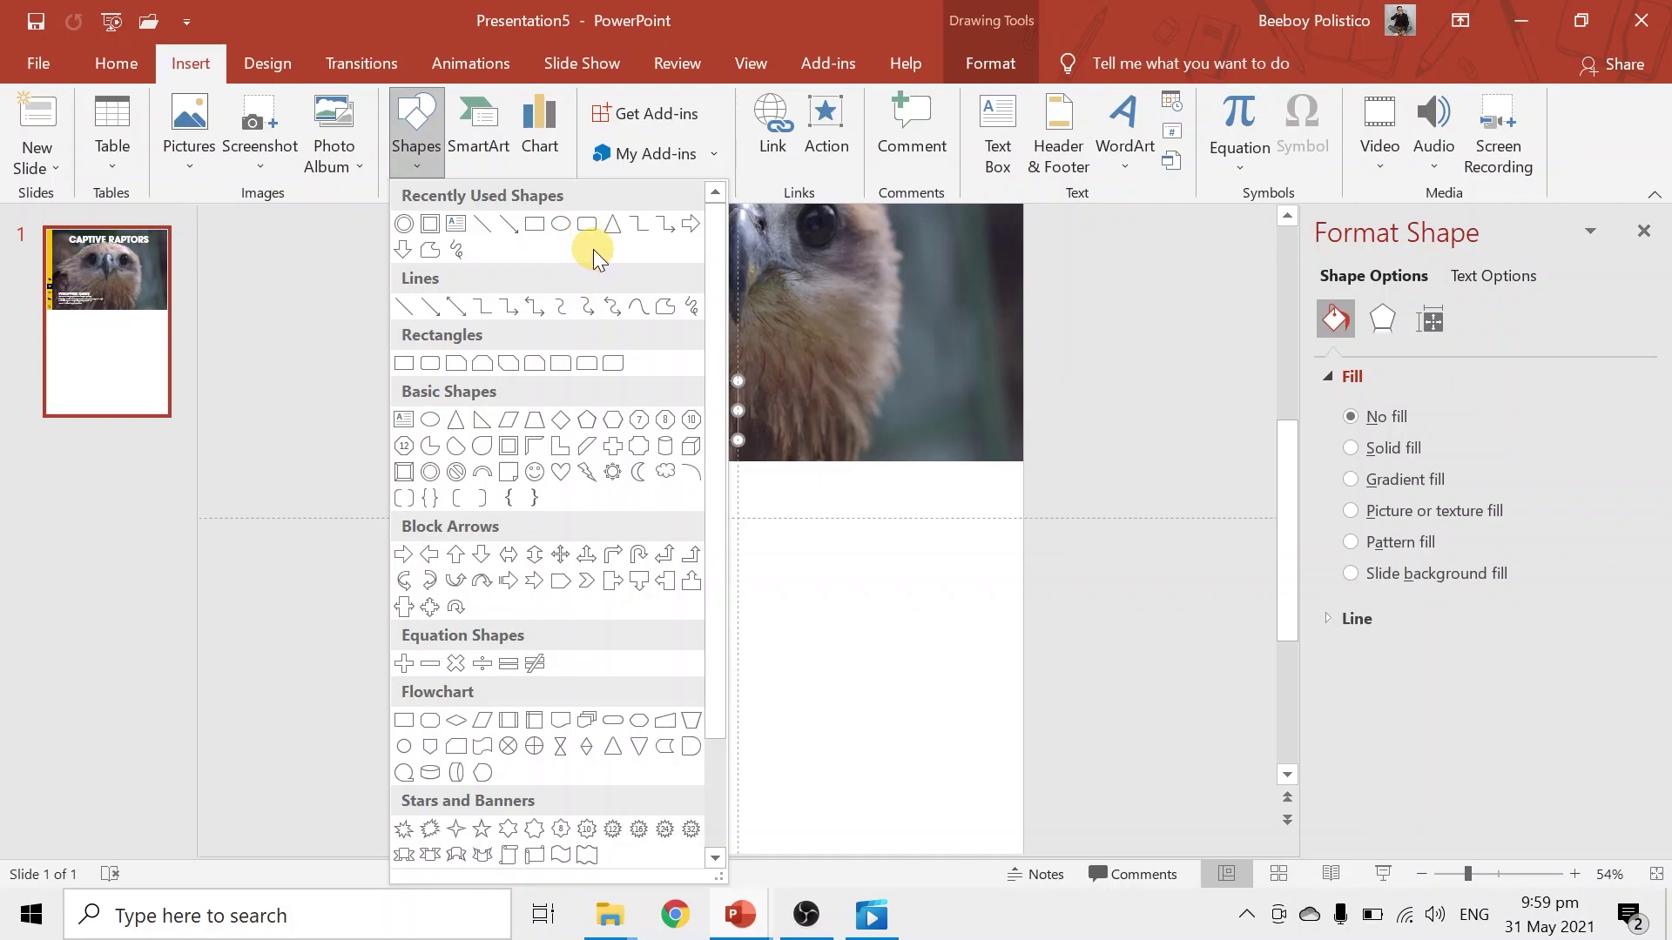
pyautogui.click(587, 225)
pyautogui.moveTo(762, 416); pyautogui.dragTo(998, 792)
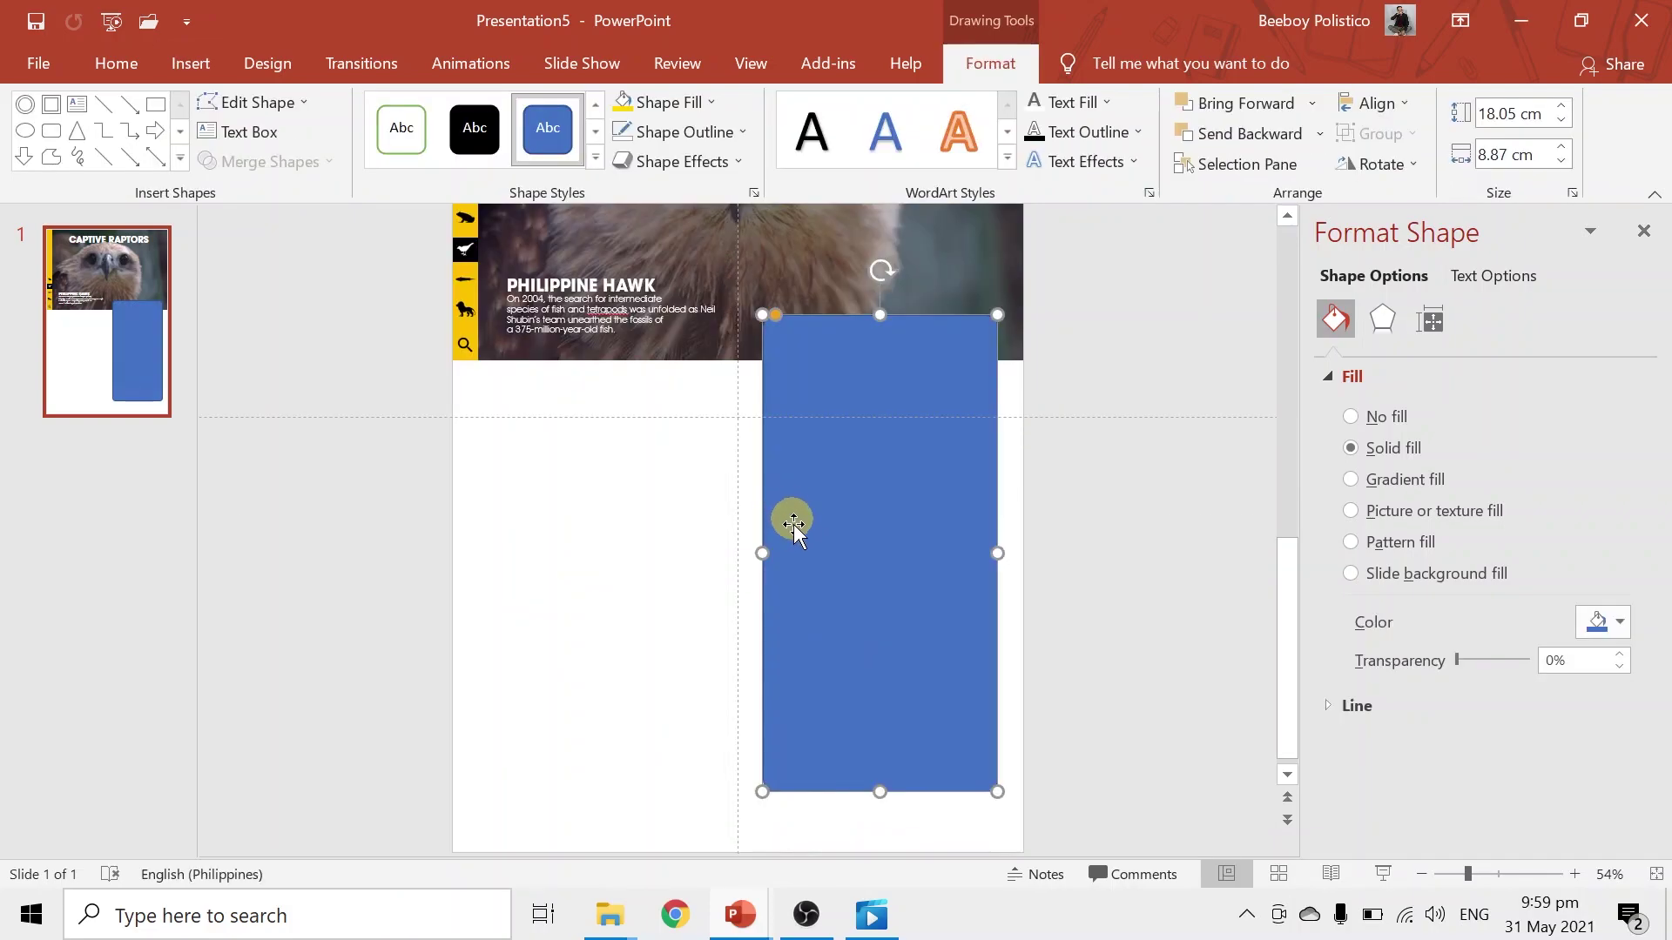
pyautogui.moveTo(874, 795); pyautogui.dragTo(871, 775)
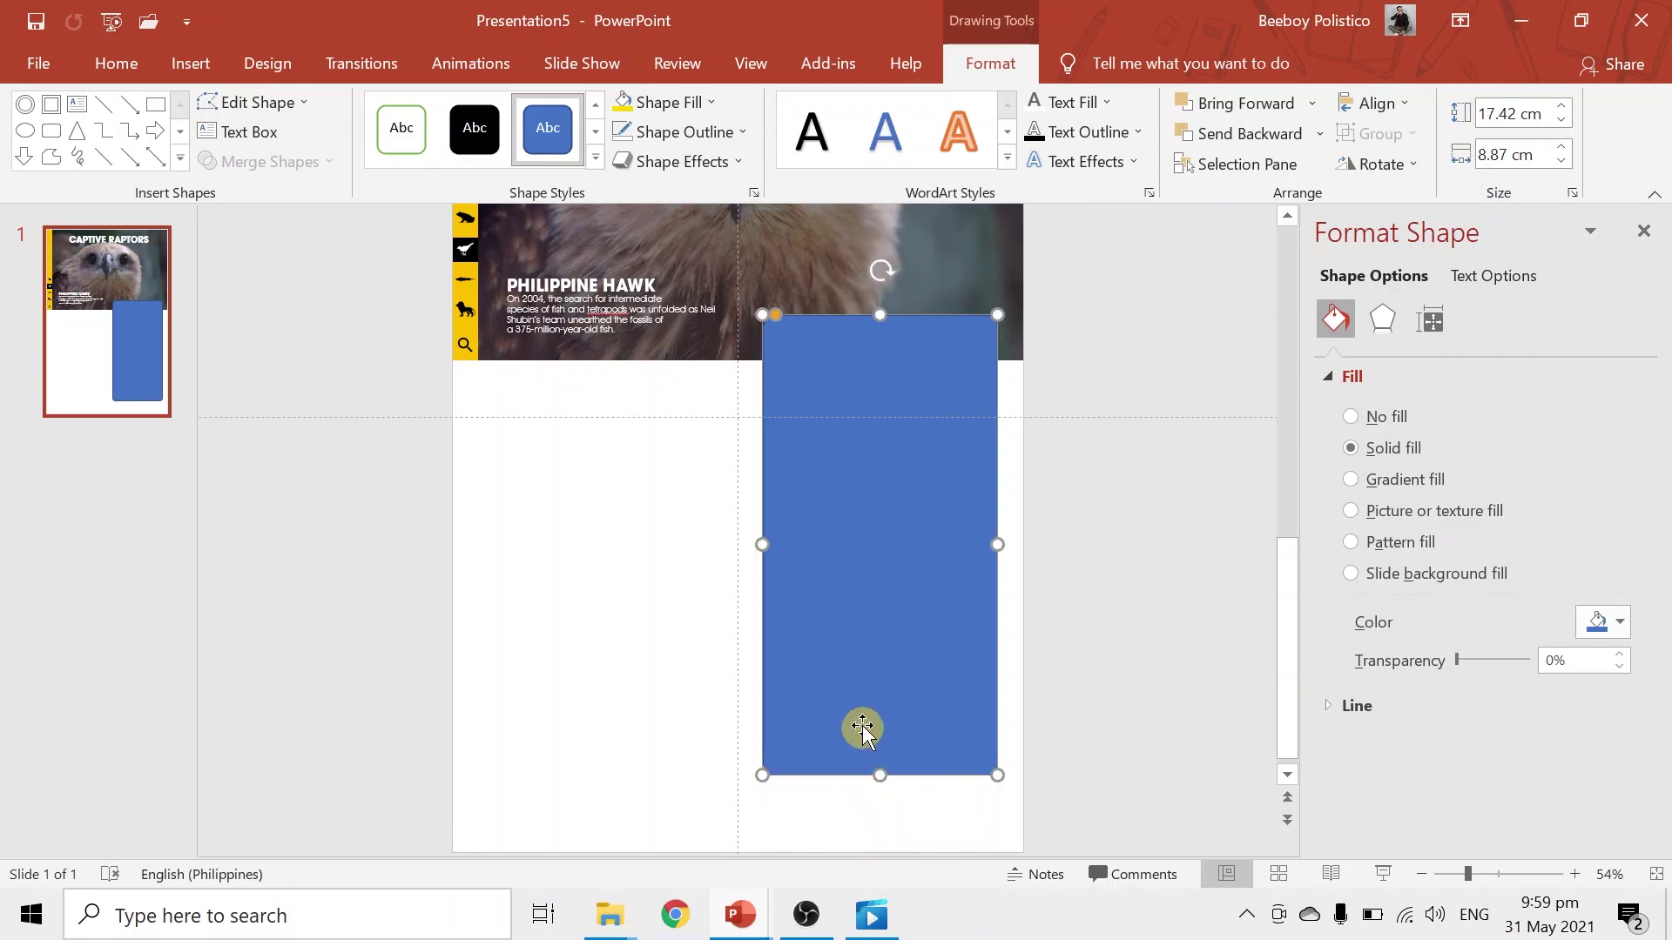
# Step: Give the tall rectangle a white fill, no outline and an outer shadow preset
pyautogui.click(693, 98)
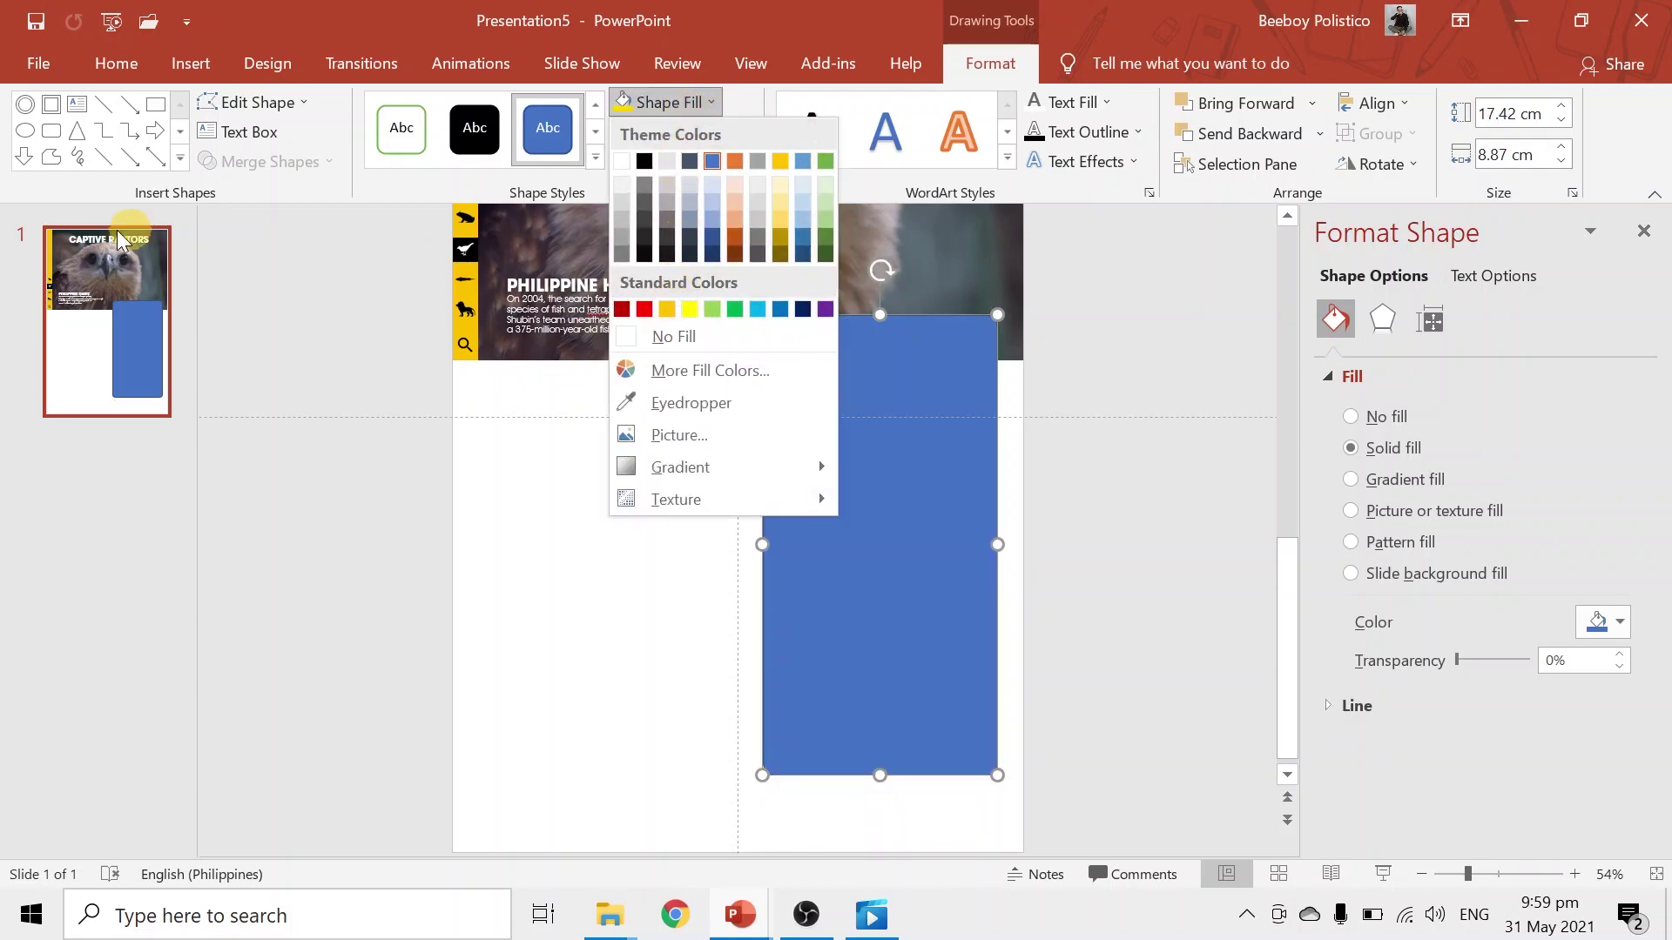
pyautogui.click(622, 162)
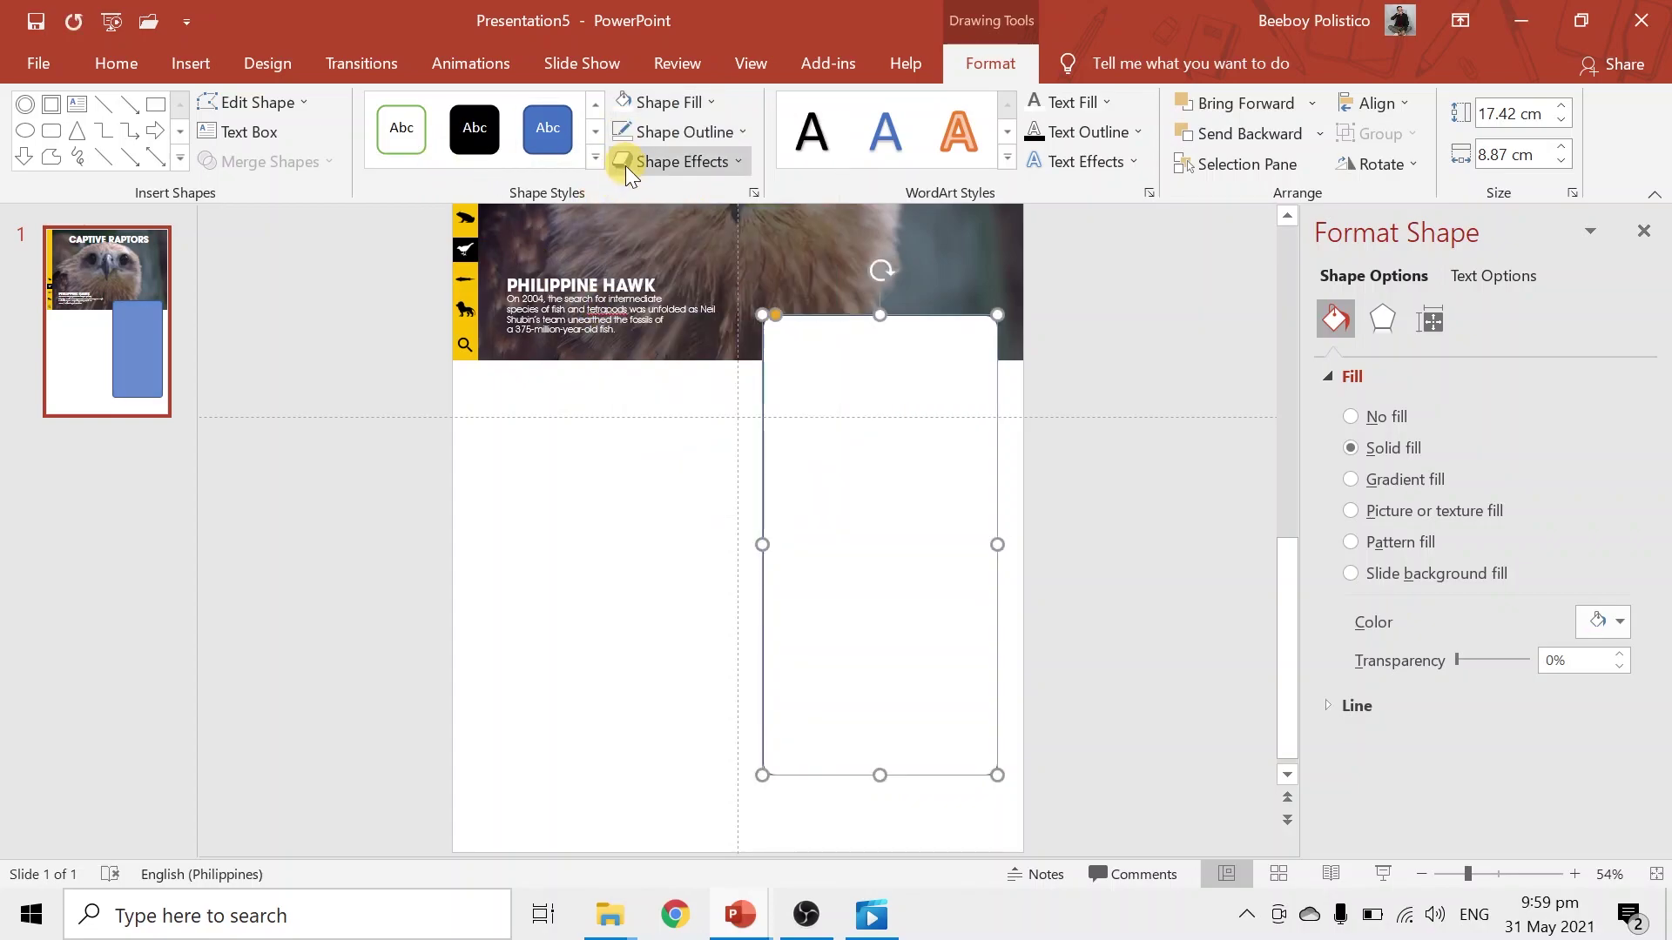
pyautogui.click(728, 131)
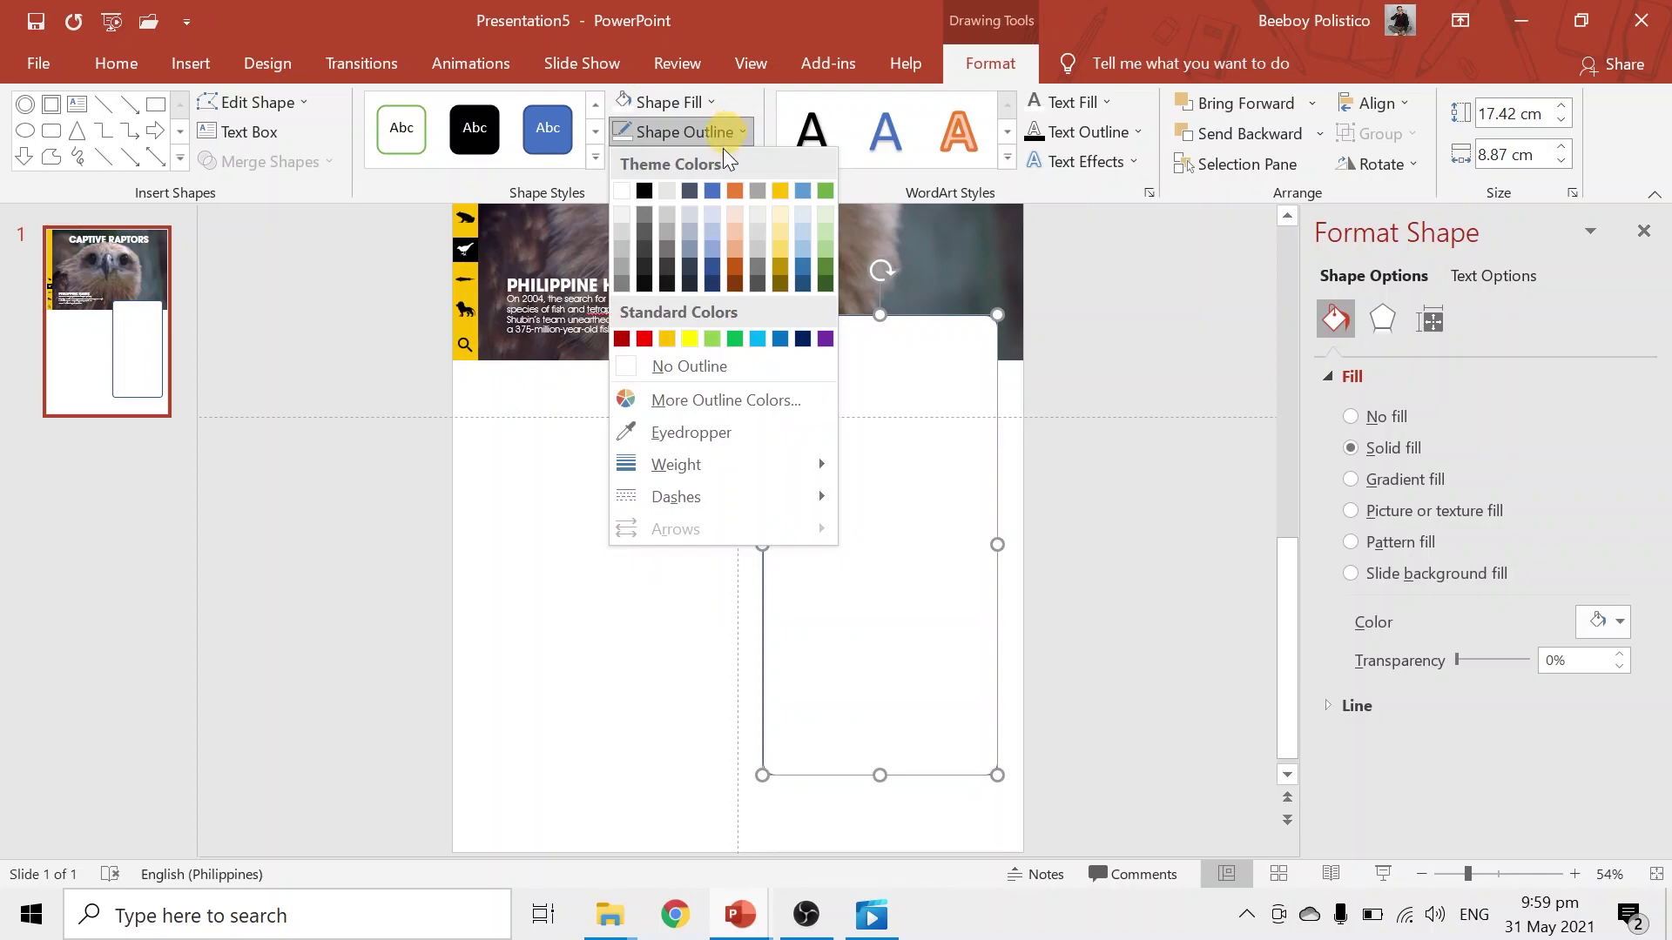
pyautogui.click(701, 365)
pyautogui.click(681, 161)
pyautogui.moveTo(719, 282)
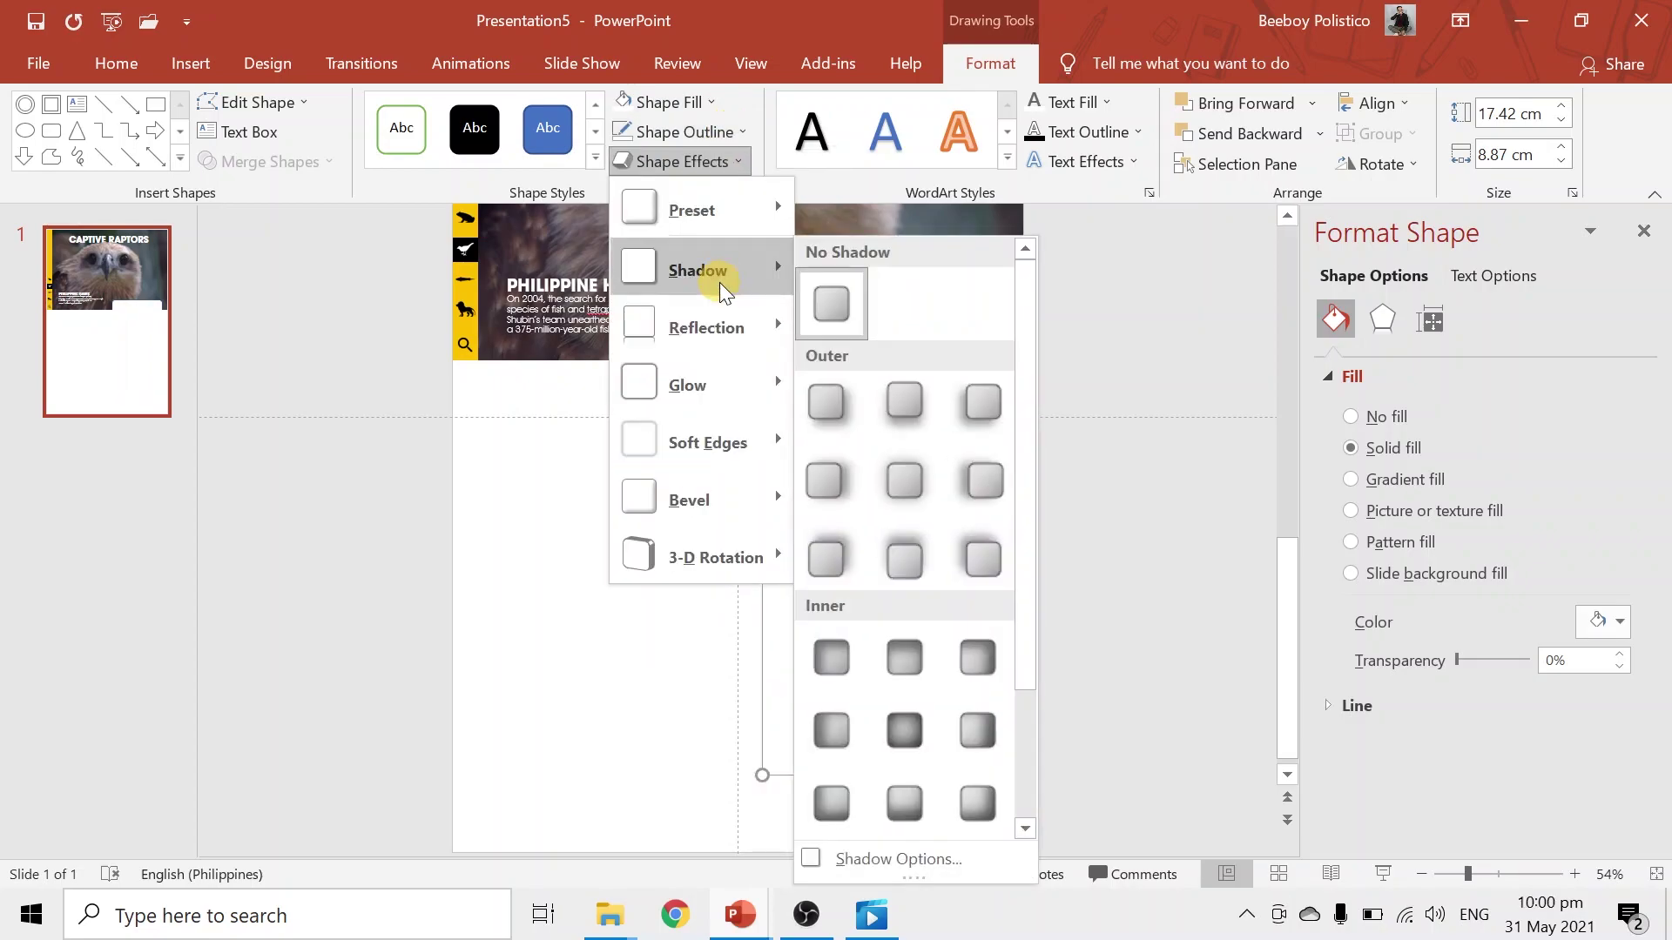
pyautogui.click(846, 420)
pyautogui.click(619, 749)
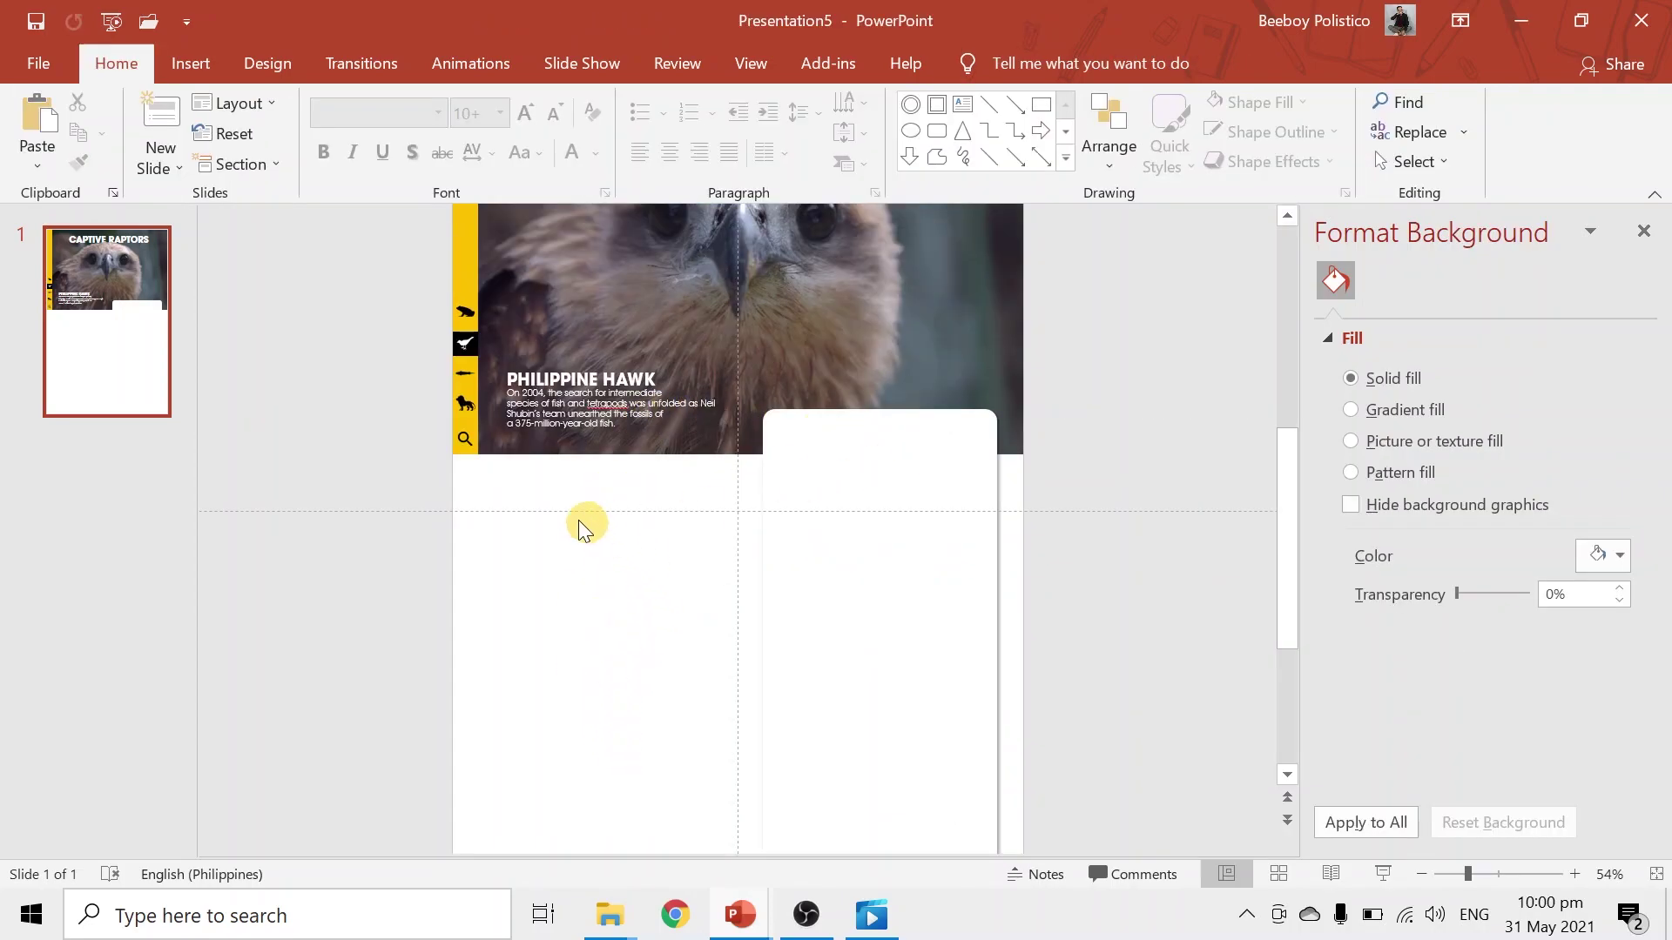
# Step: Paste the text and image blocks from slide 1 of the Tiktaalik poster into this slide
pyautogui.moveTo(754, 923)
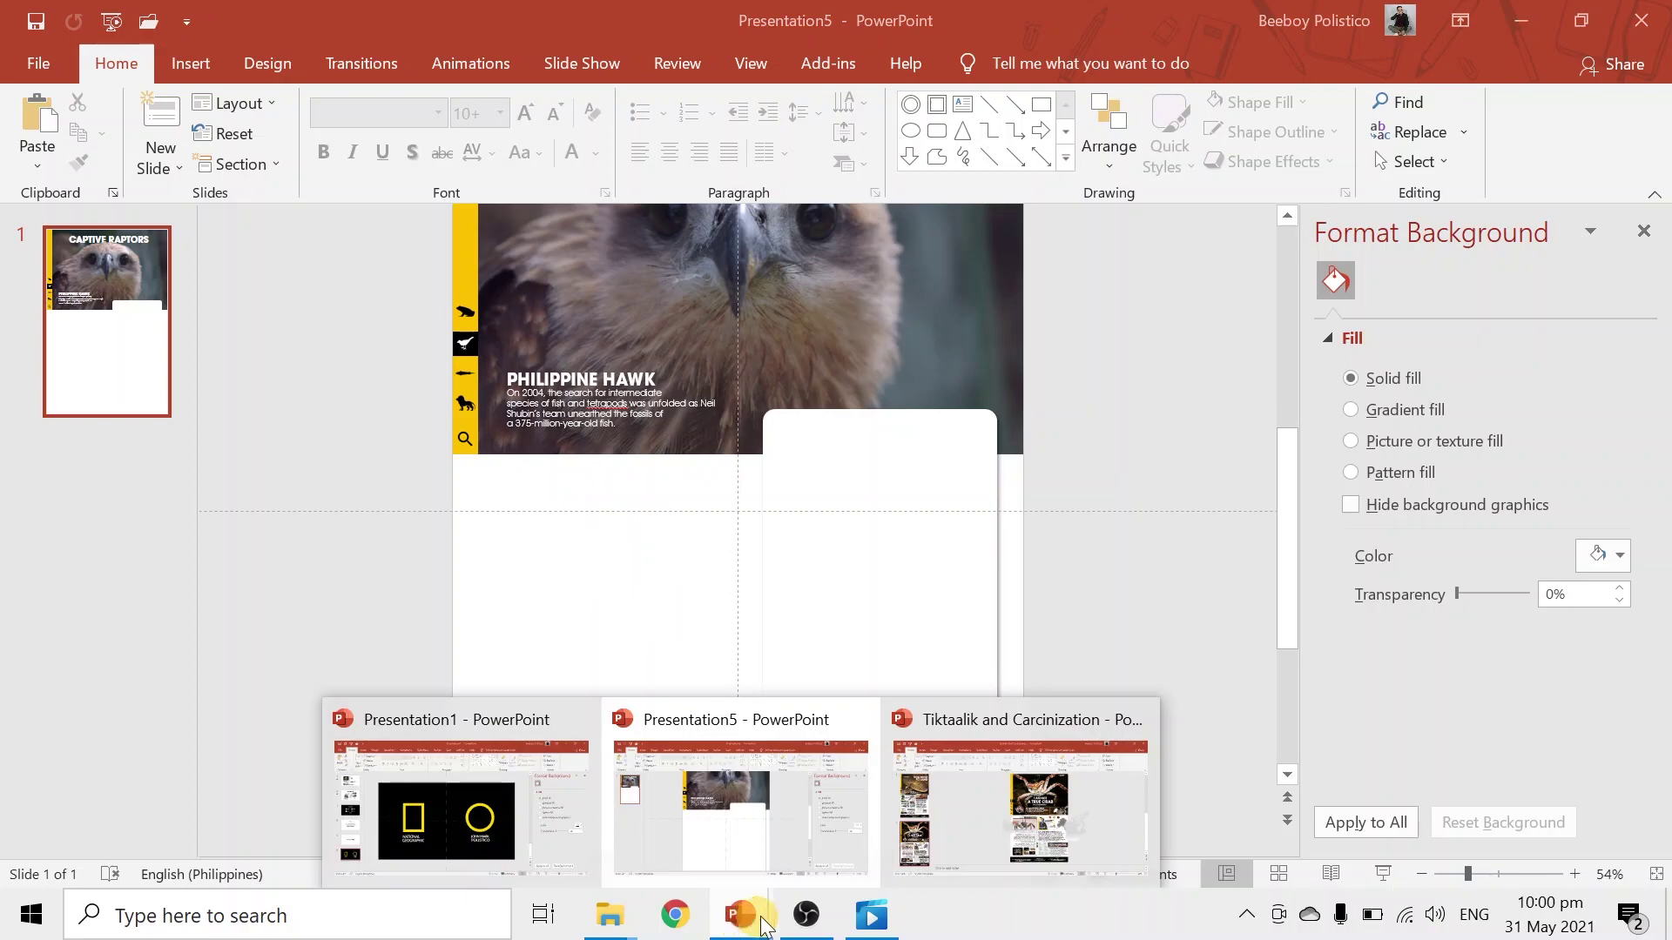
pyautogui.click(1048, 829)
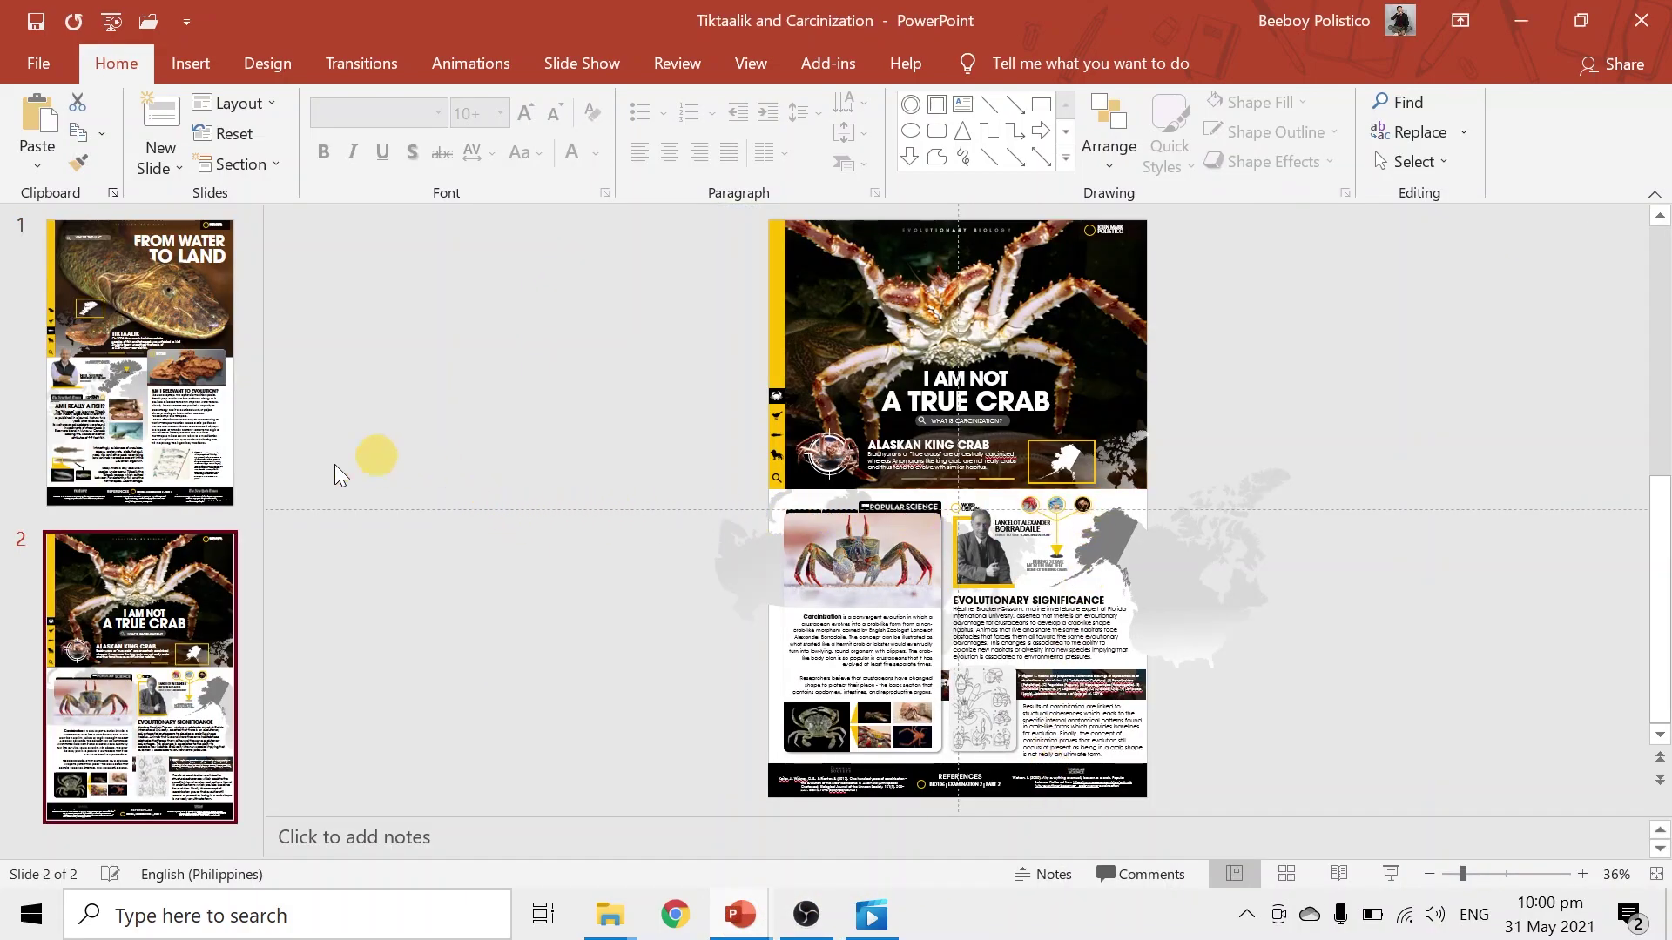
pyautogui.click(184, 437)
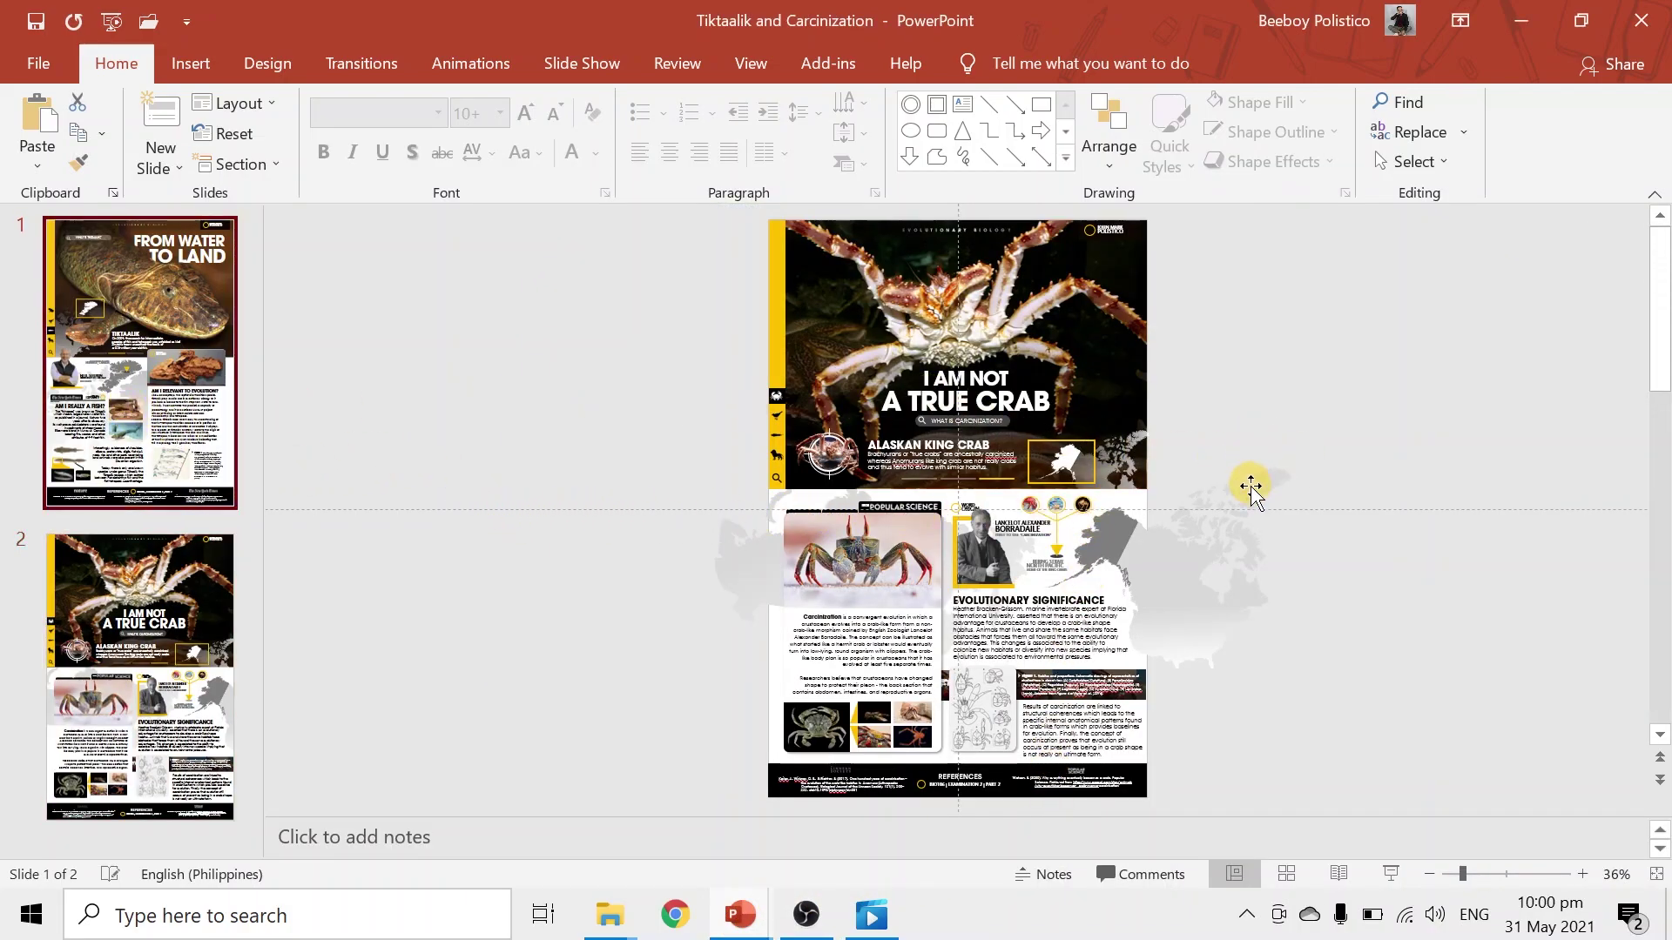
pyautogui.hotkey('alt', 'Tab')
pyautogui.hotkey('ctrl', 'v')
pyautogui.scroll(-1, 915, 512)
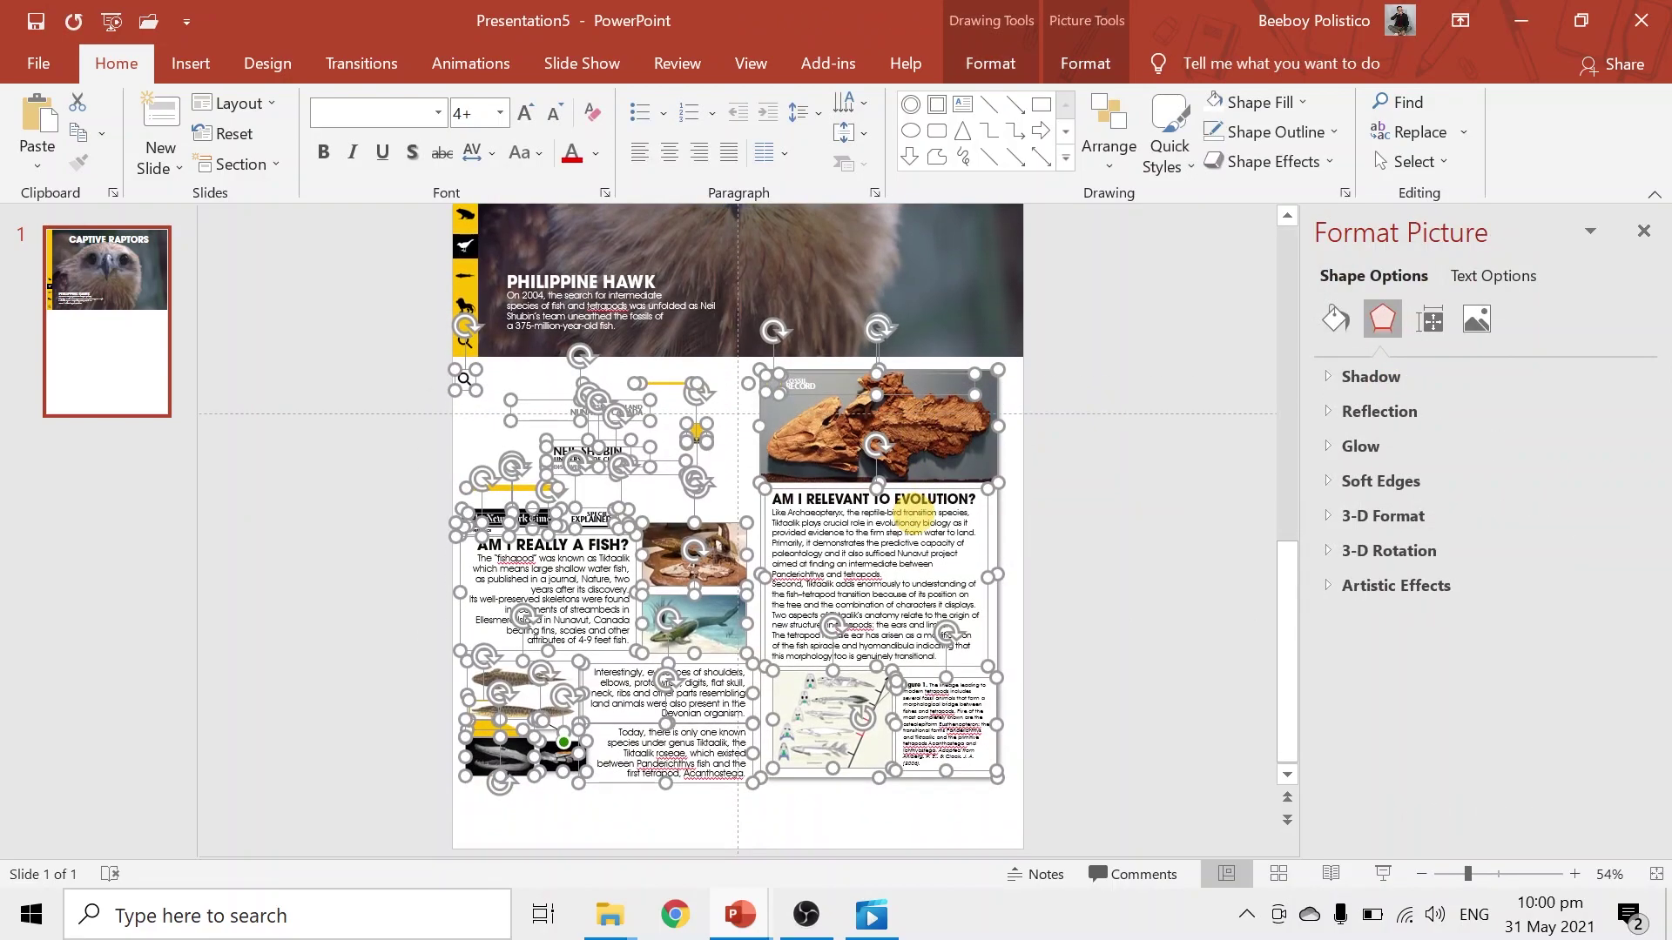
pyautogui.click(1067, 333)
# Step: Inspect the fossil photo and the AM I RELEVANT TO EVOLUTION? panel
pyautogui.click(852, 570)
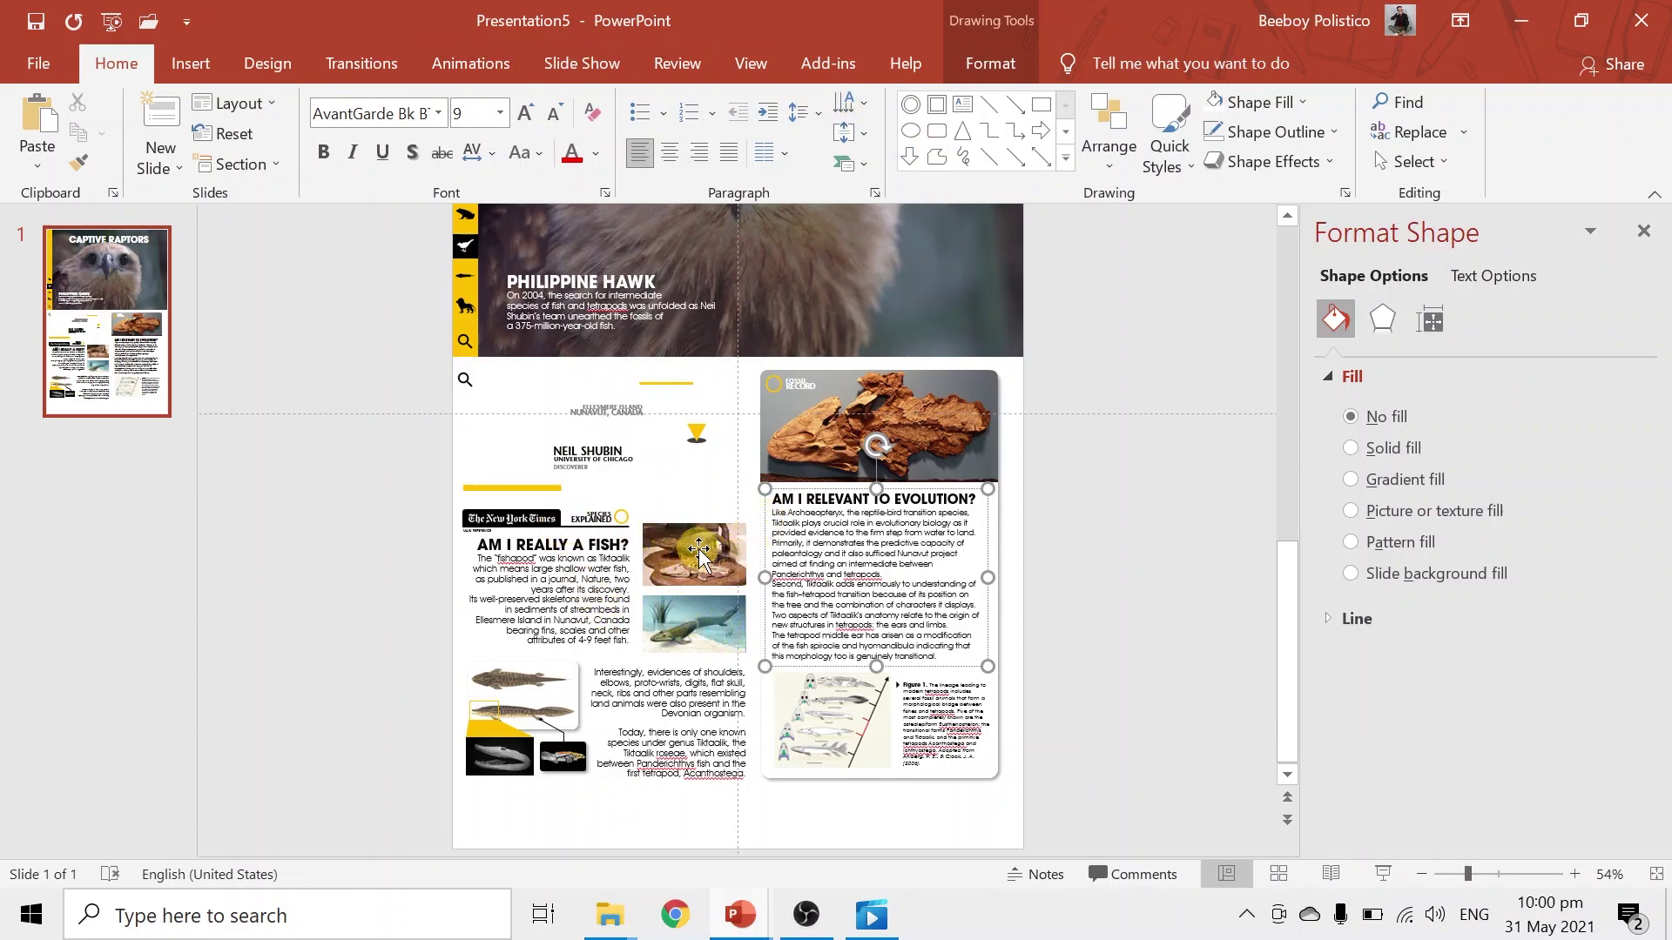
pyautogui.click(700, 551)
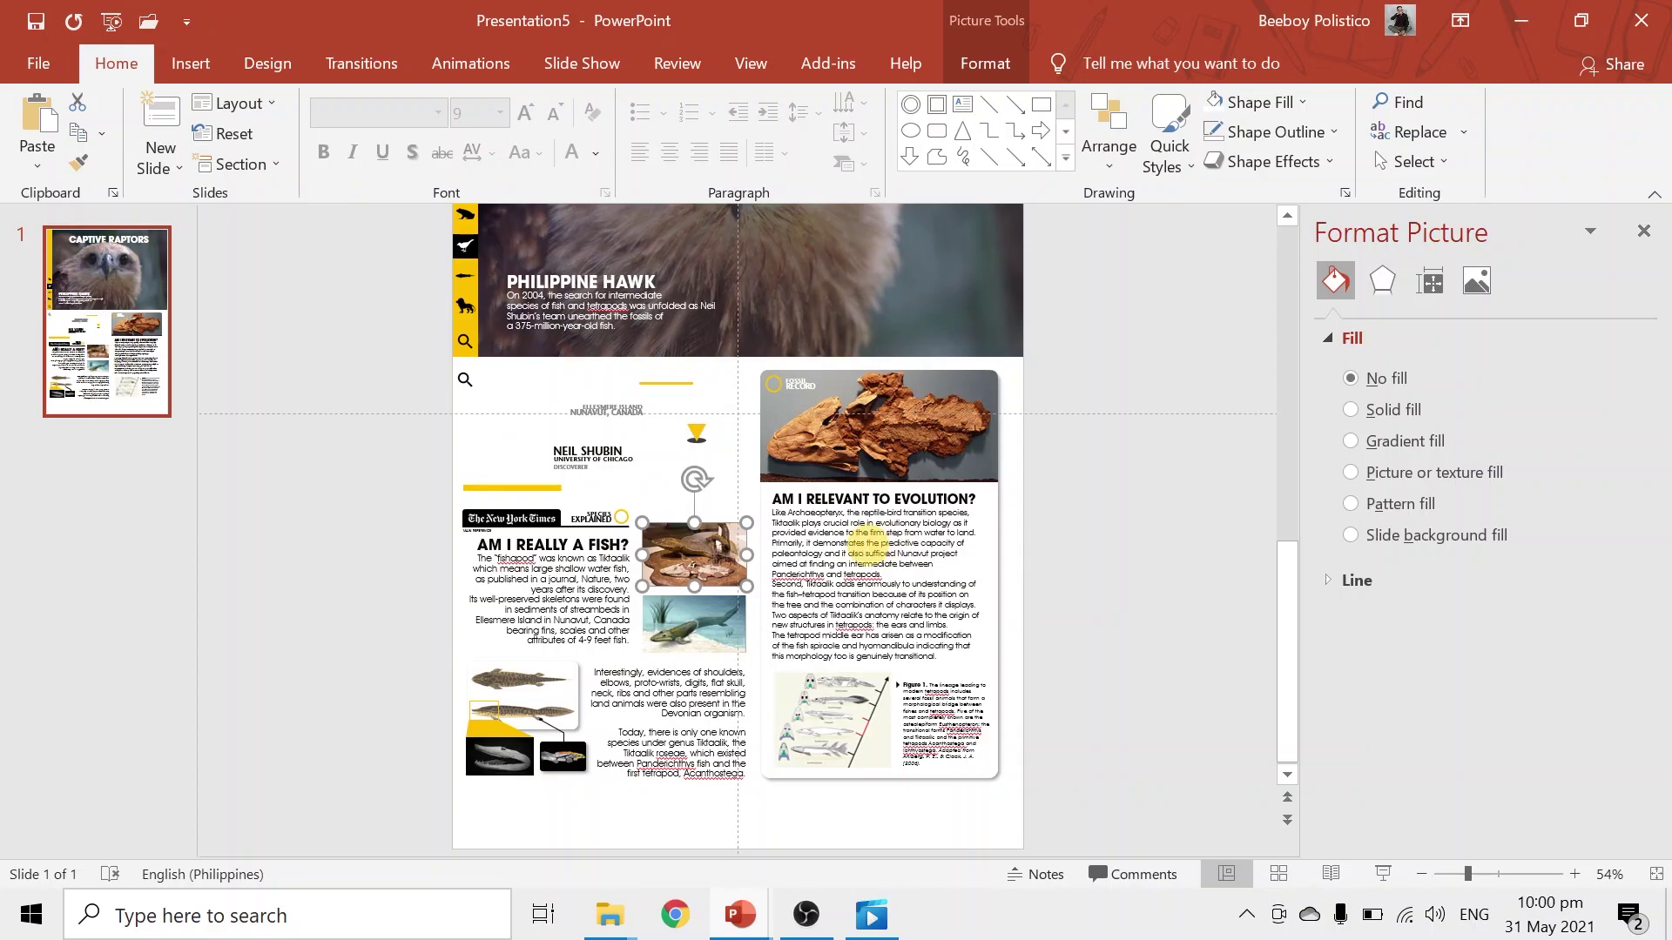
pyautogui.click(868, 544)
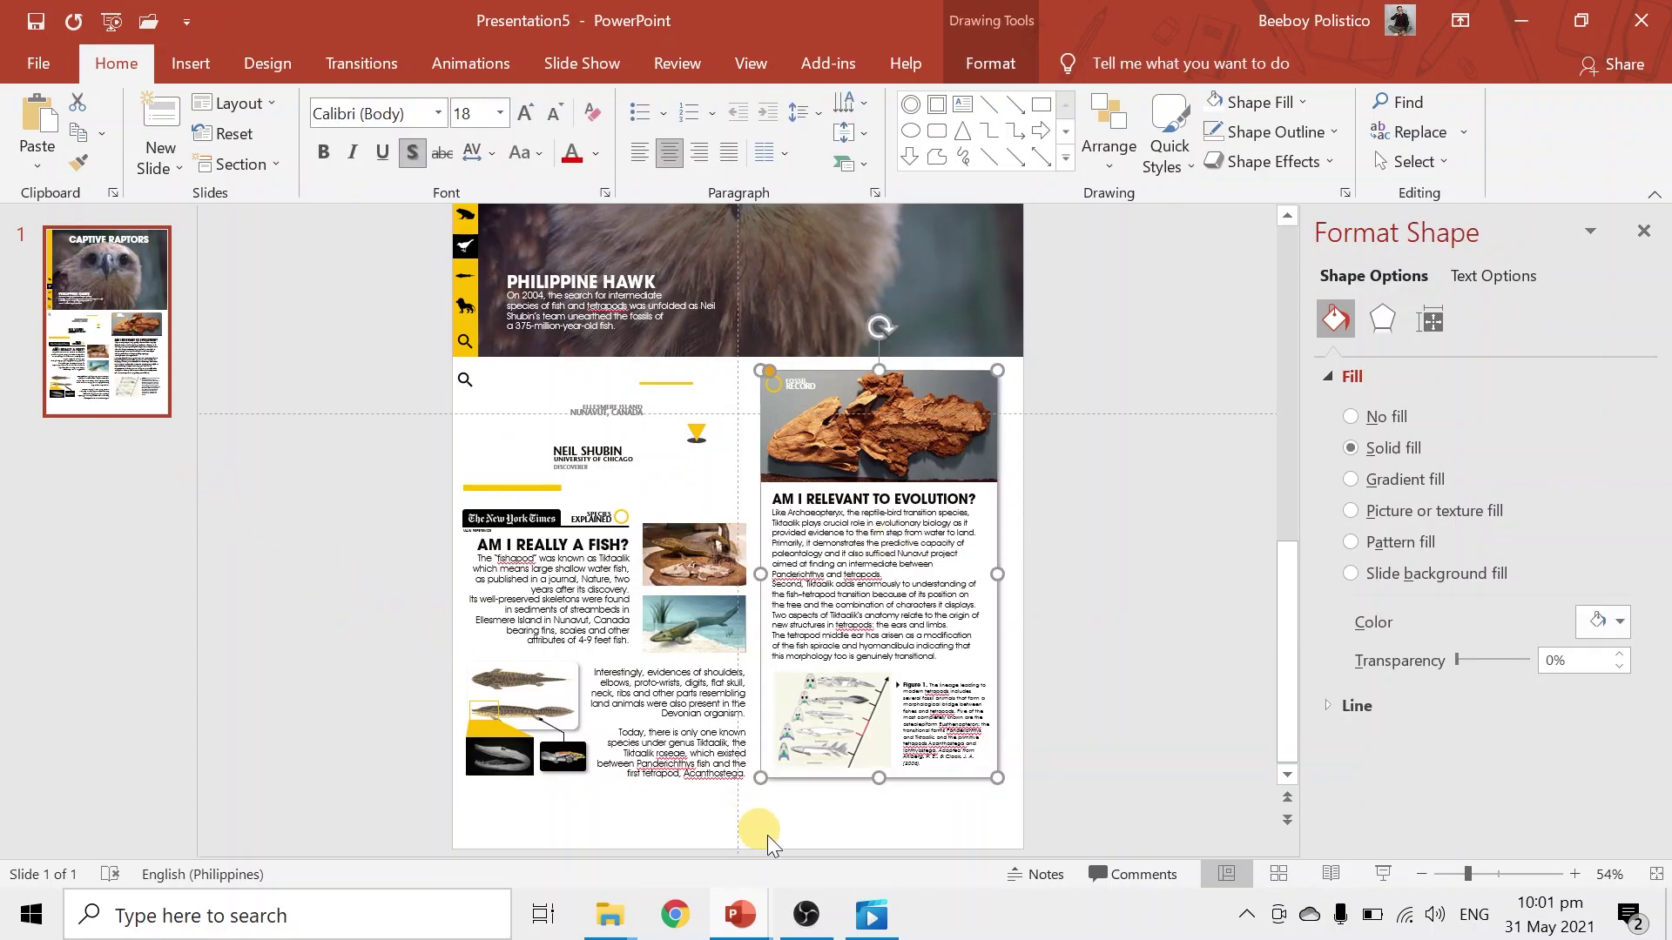
pyautogui.moveTo(740, 914)
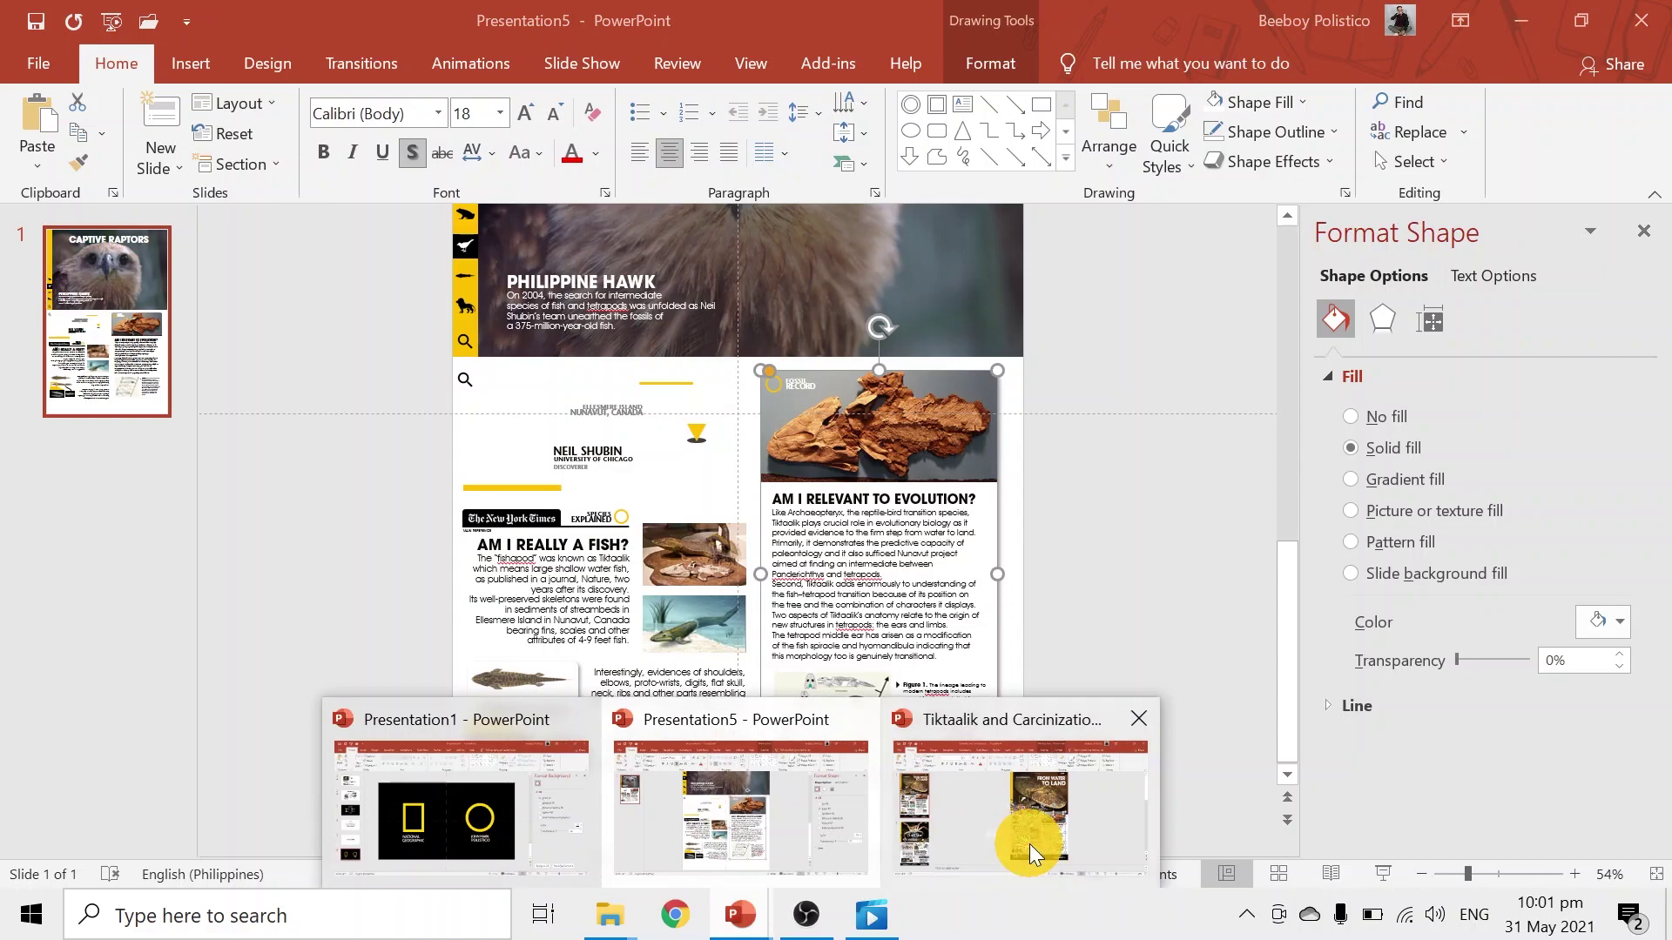
pyautogui.click(1030, 844)
pyautogui.moveTo(1245, 728); pyautogui.dragTo(684, 819)
pyautogui.hotkey('alt', 'Tab')
pyautogui.scroll(-5, 923, 688)
pyautogui.scroll(-3, 923, 707)
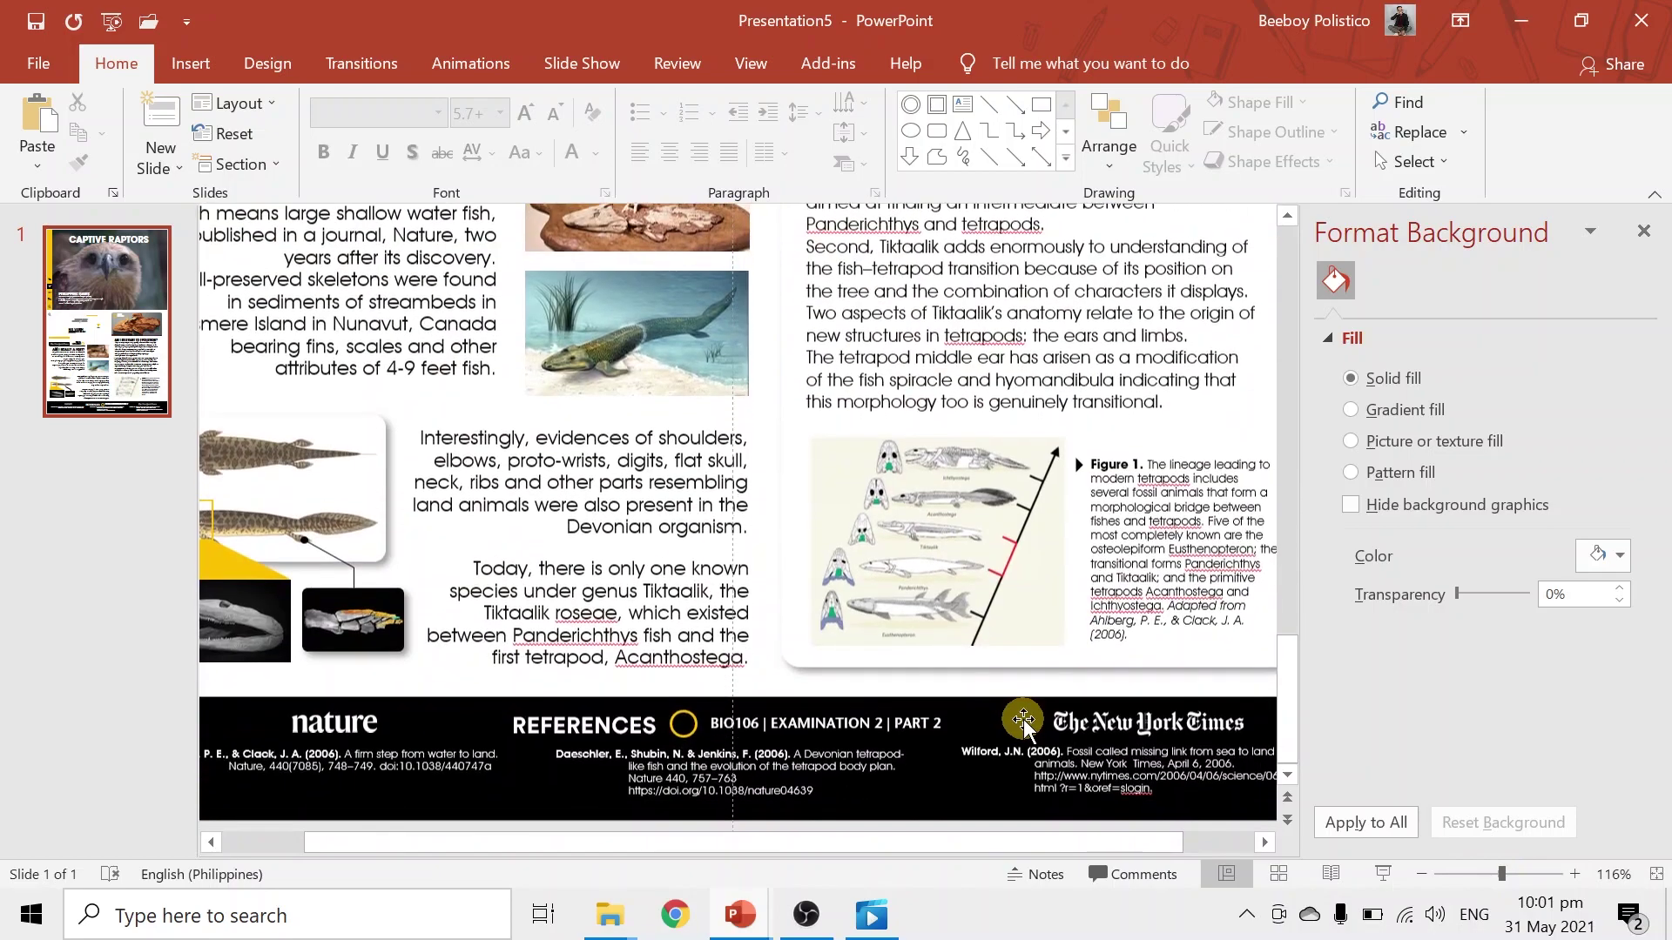
pyautogui.click(628, 775)
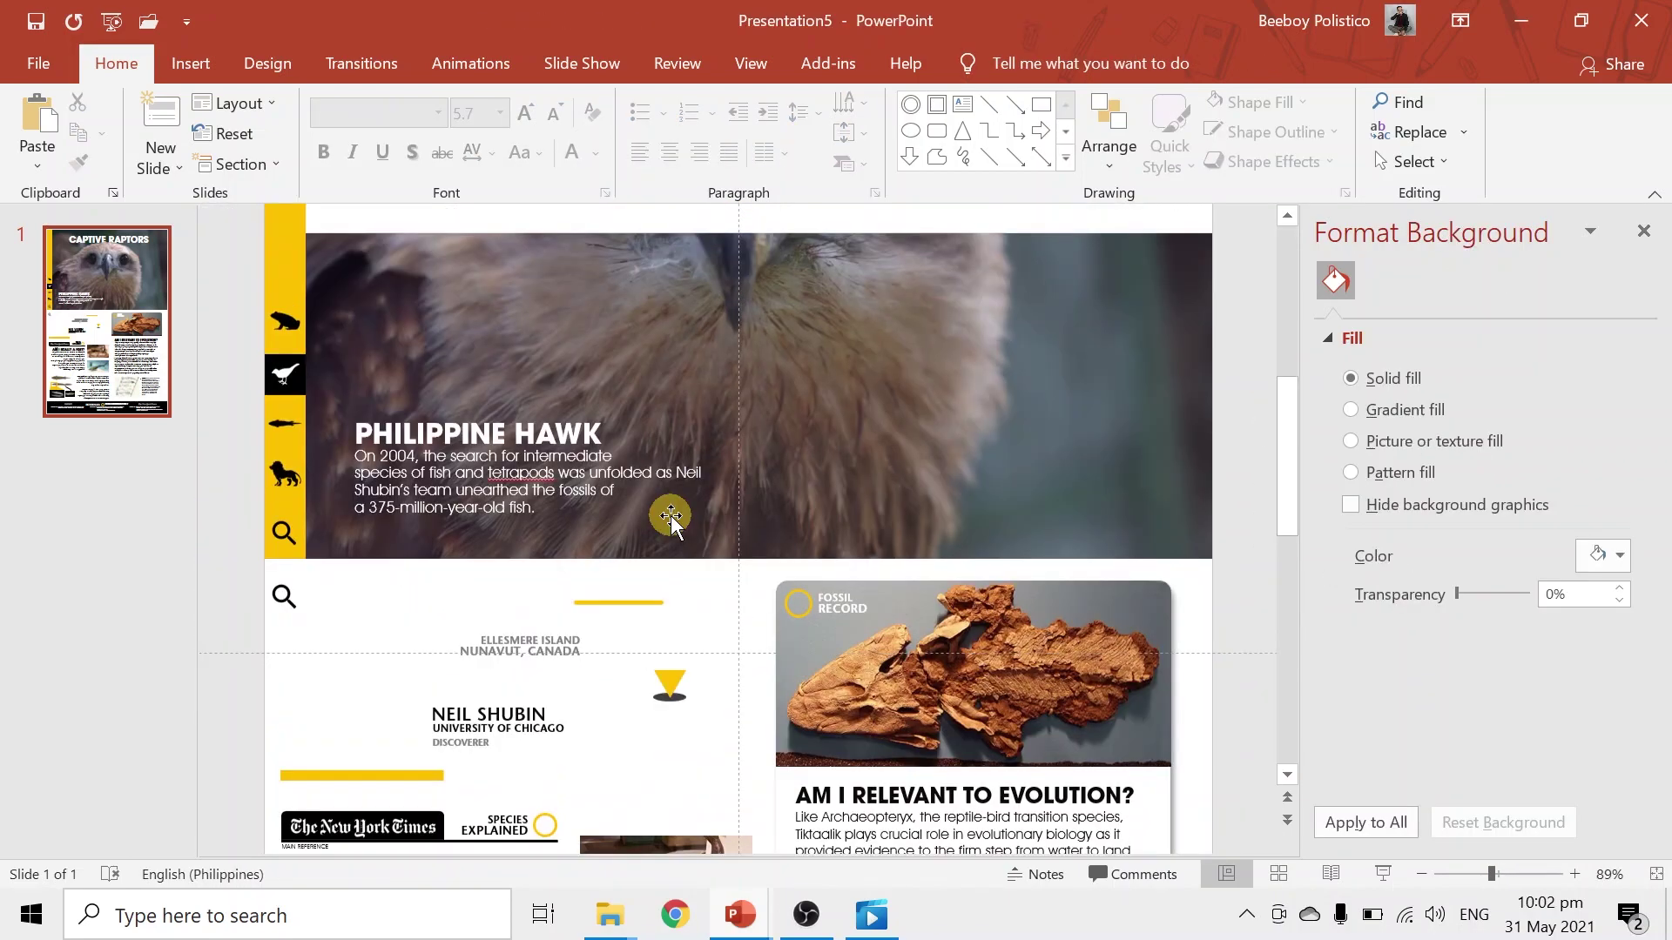
pyautogui.scroll(2, 671, 518)
pyautogui.scroll(-3, 664, 515)
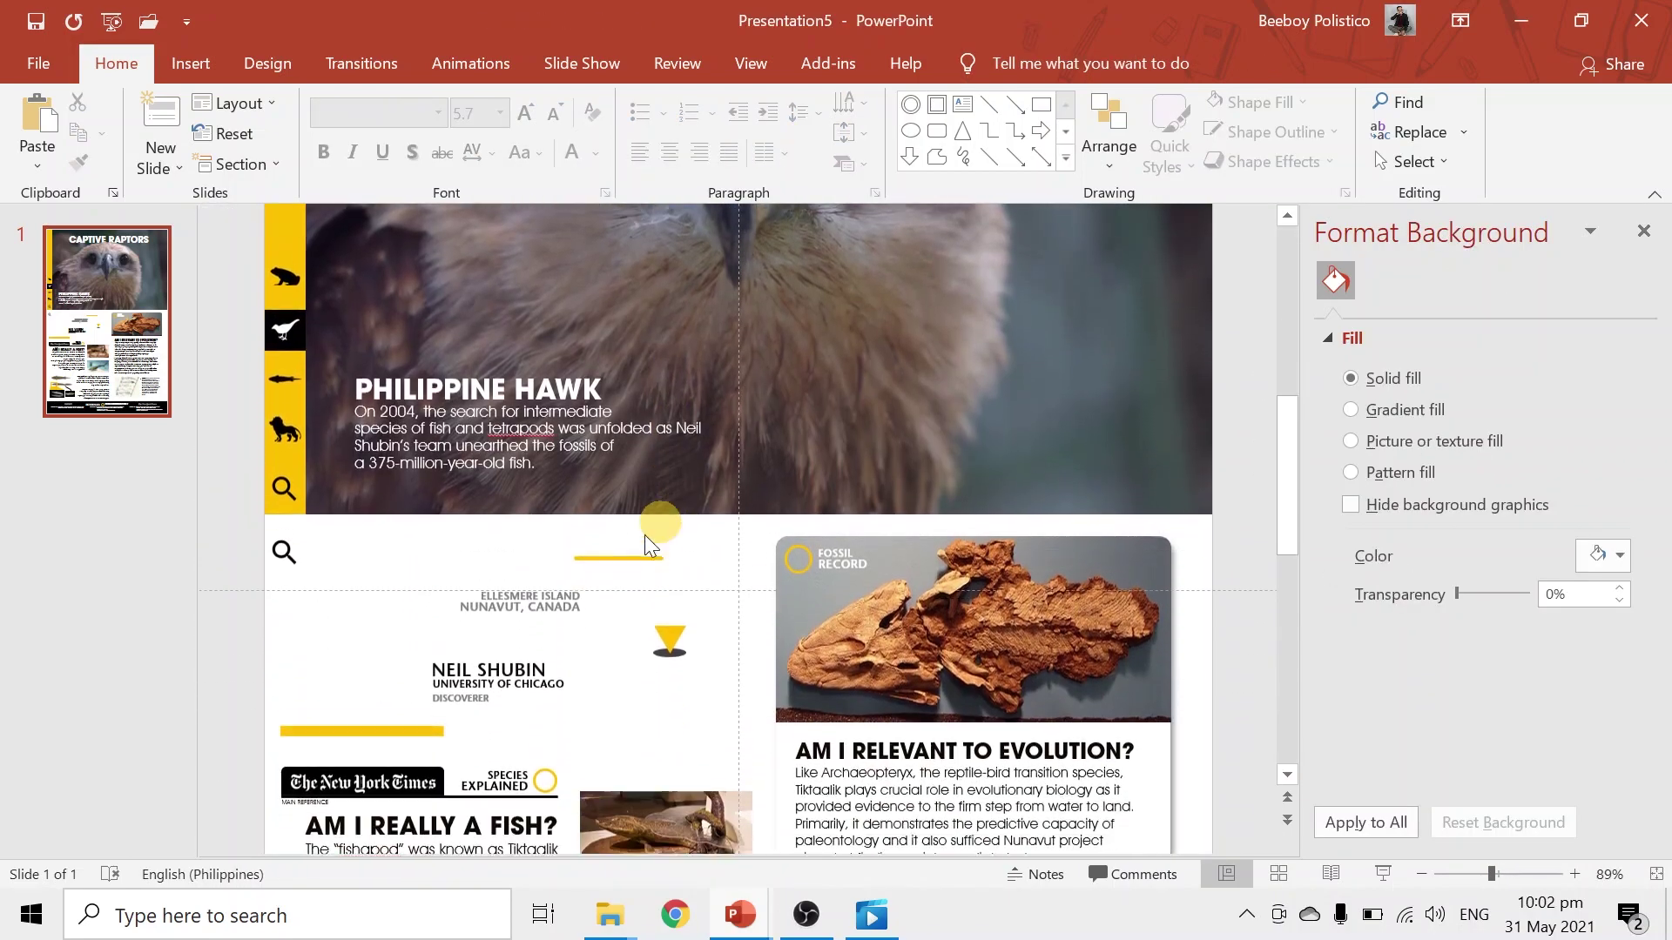
pyautogui.moveTo(294, 544); pyautogui.dragTo(295, 543)
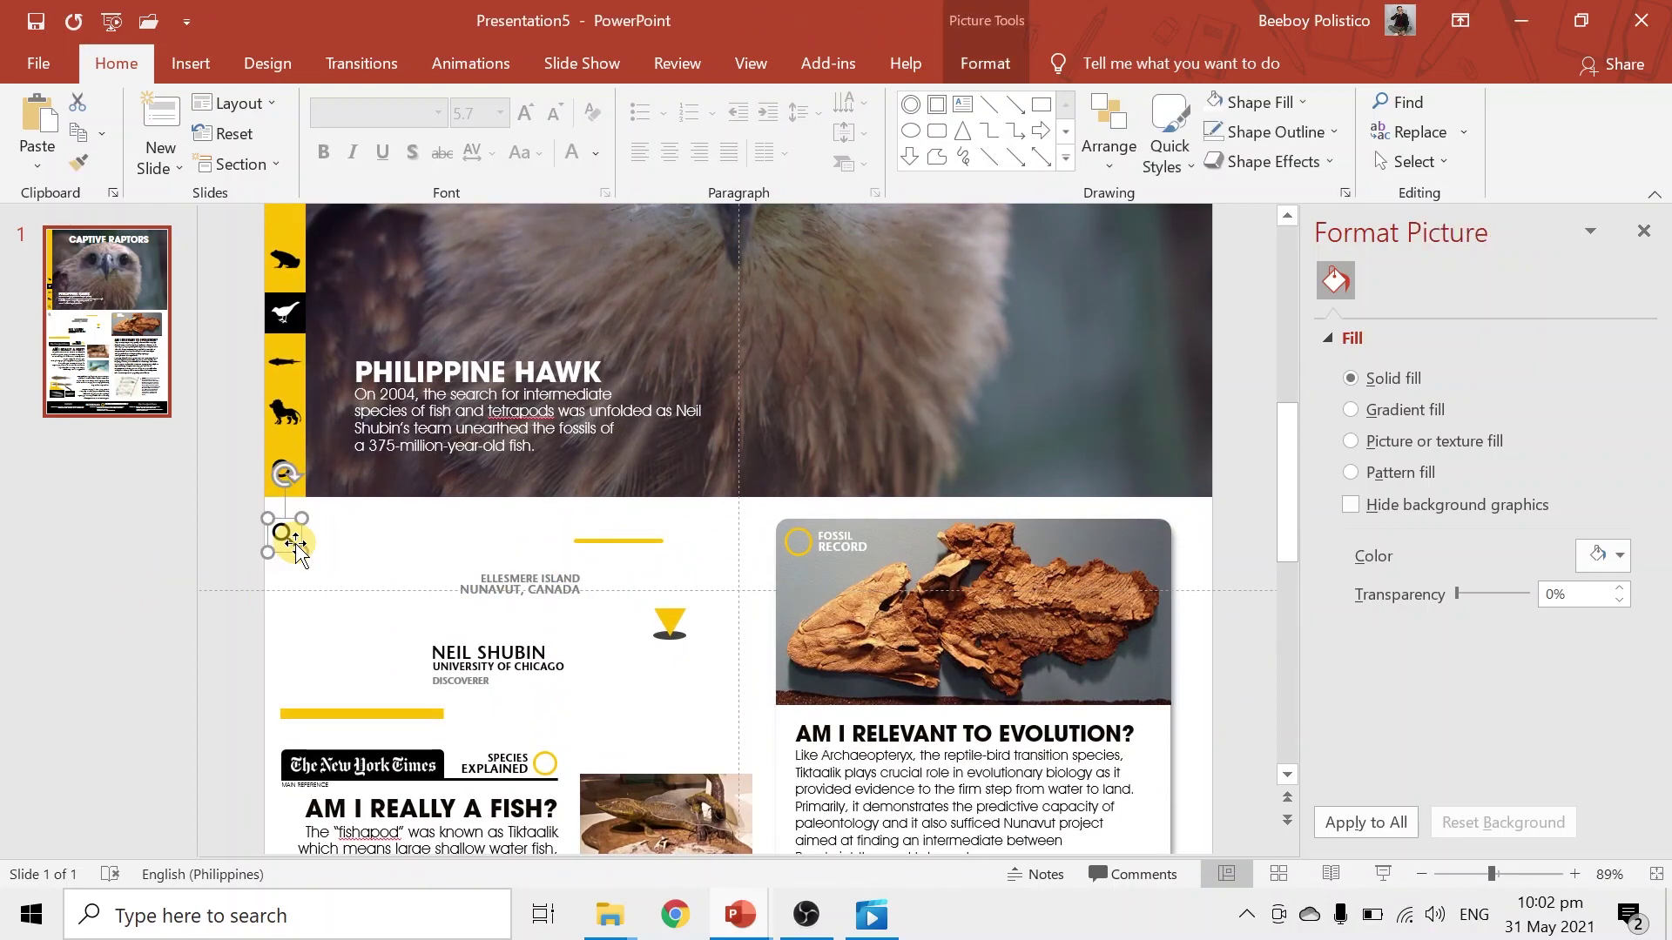
pyautogui.hotkey('ctrl', 'z')
pyautogui.click(295, 543)
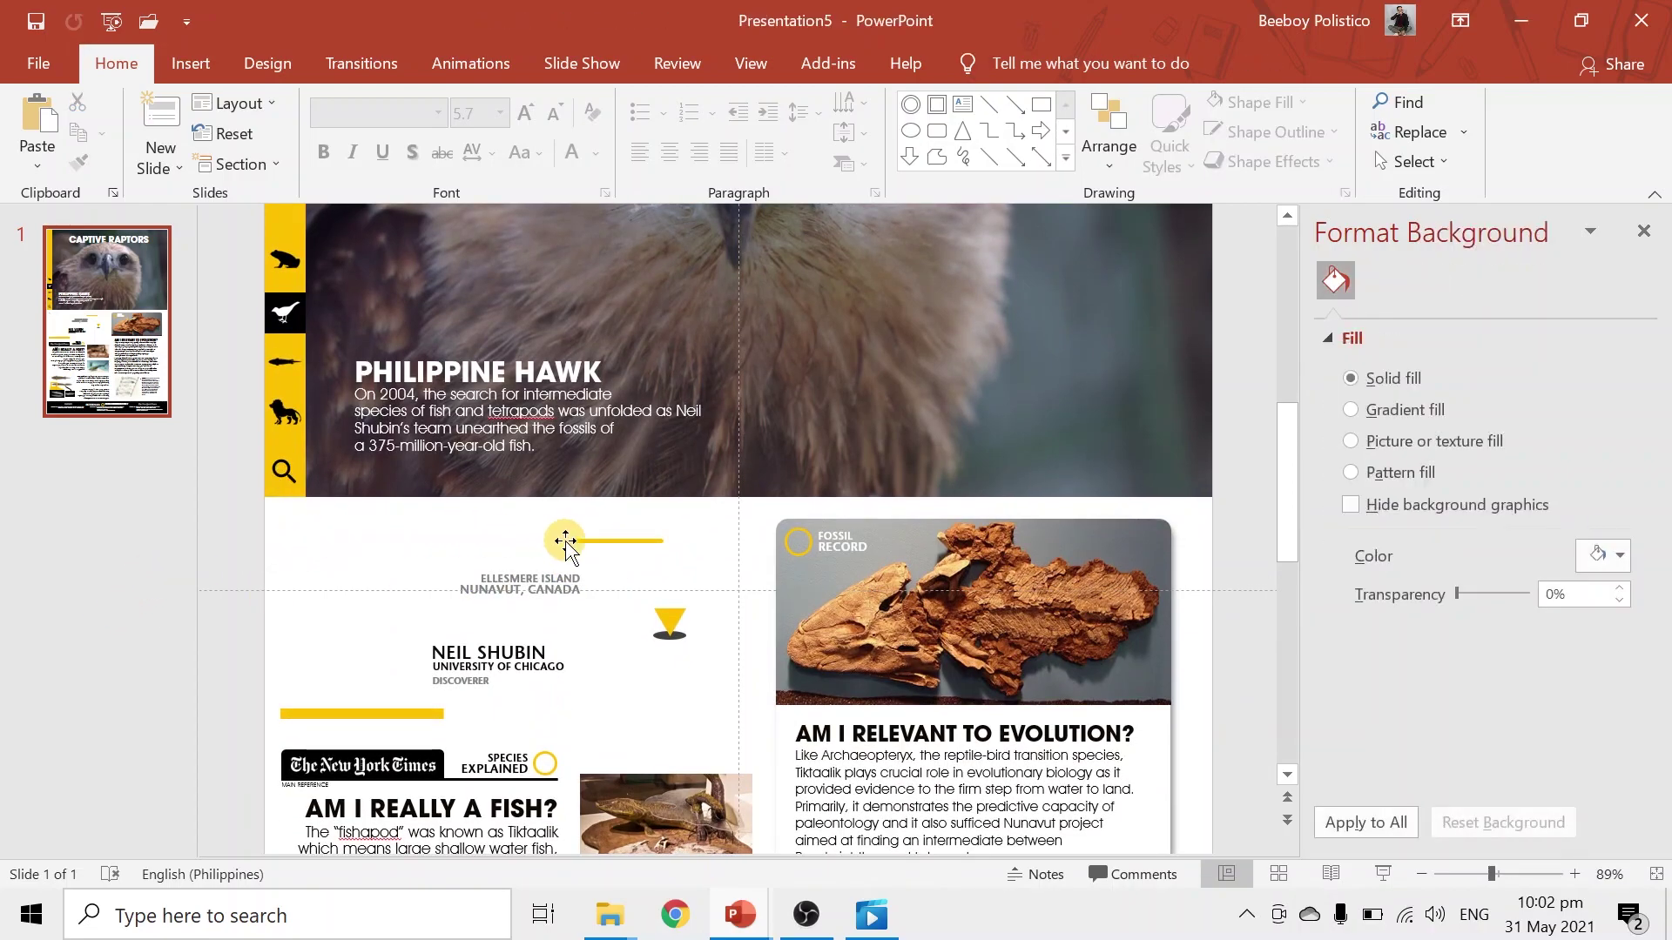
pyautogui.scroll(5, 565, 541)
pyautogui.scroll(1, 565, 542)
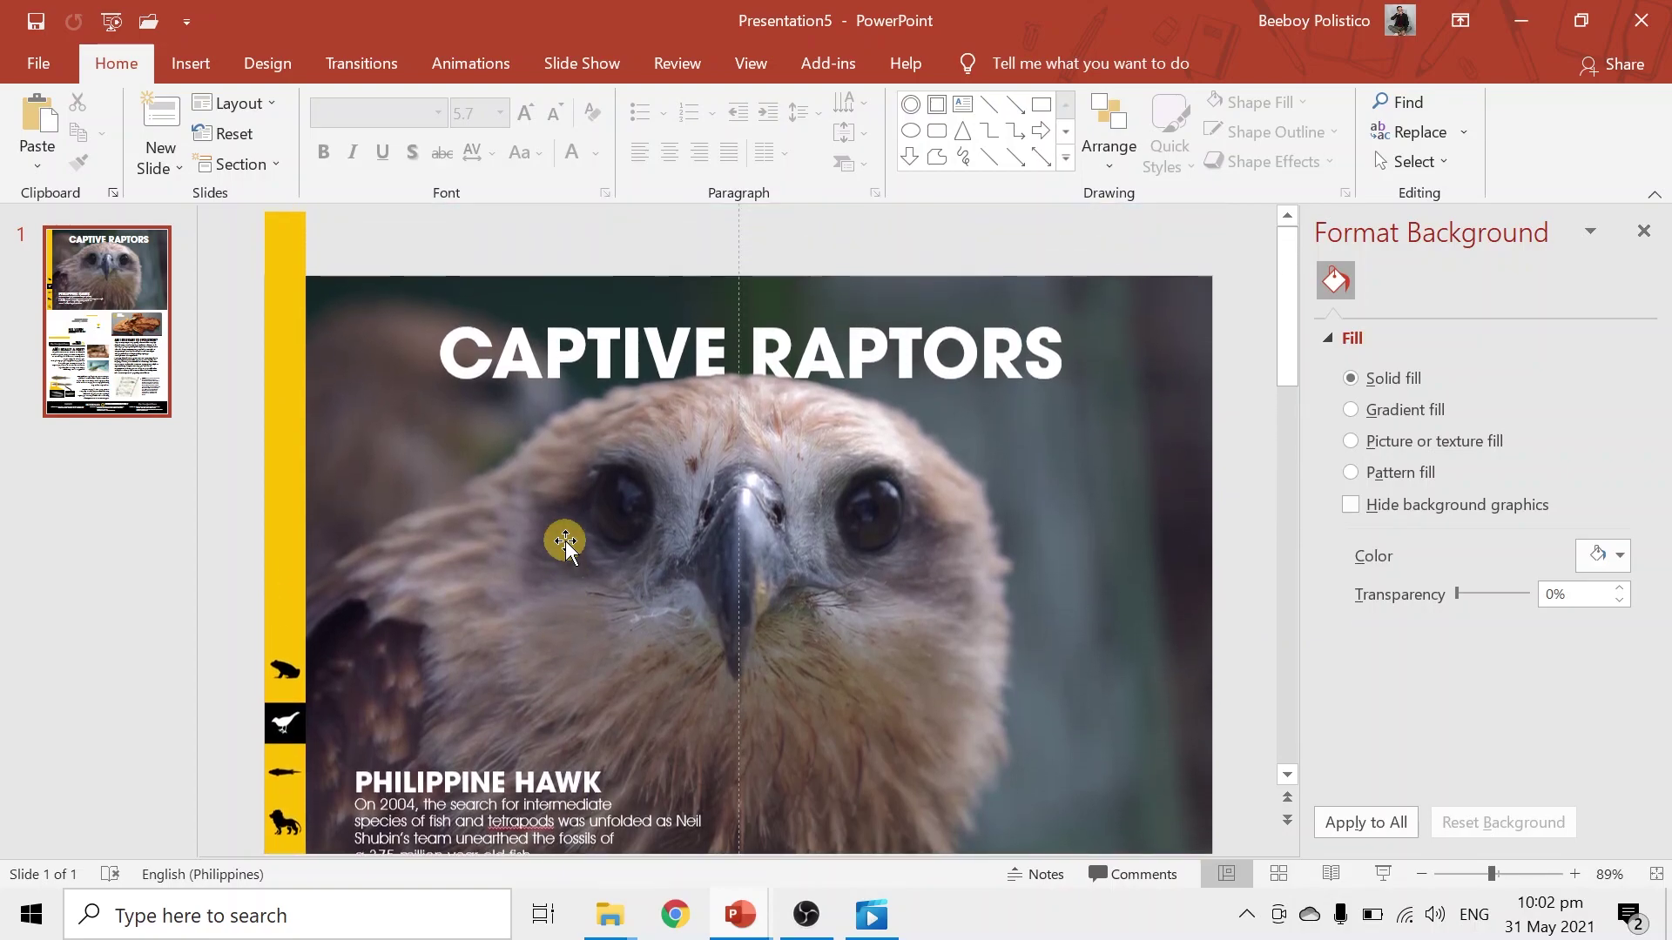
pyautogui.keyDown('ctrl'); pyautogui.scroll(-5, 561, 541); pyautogui.keyUp('ctrl')
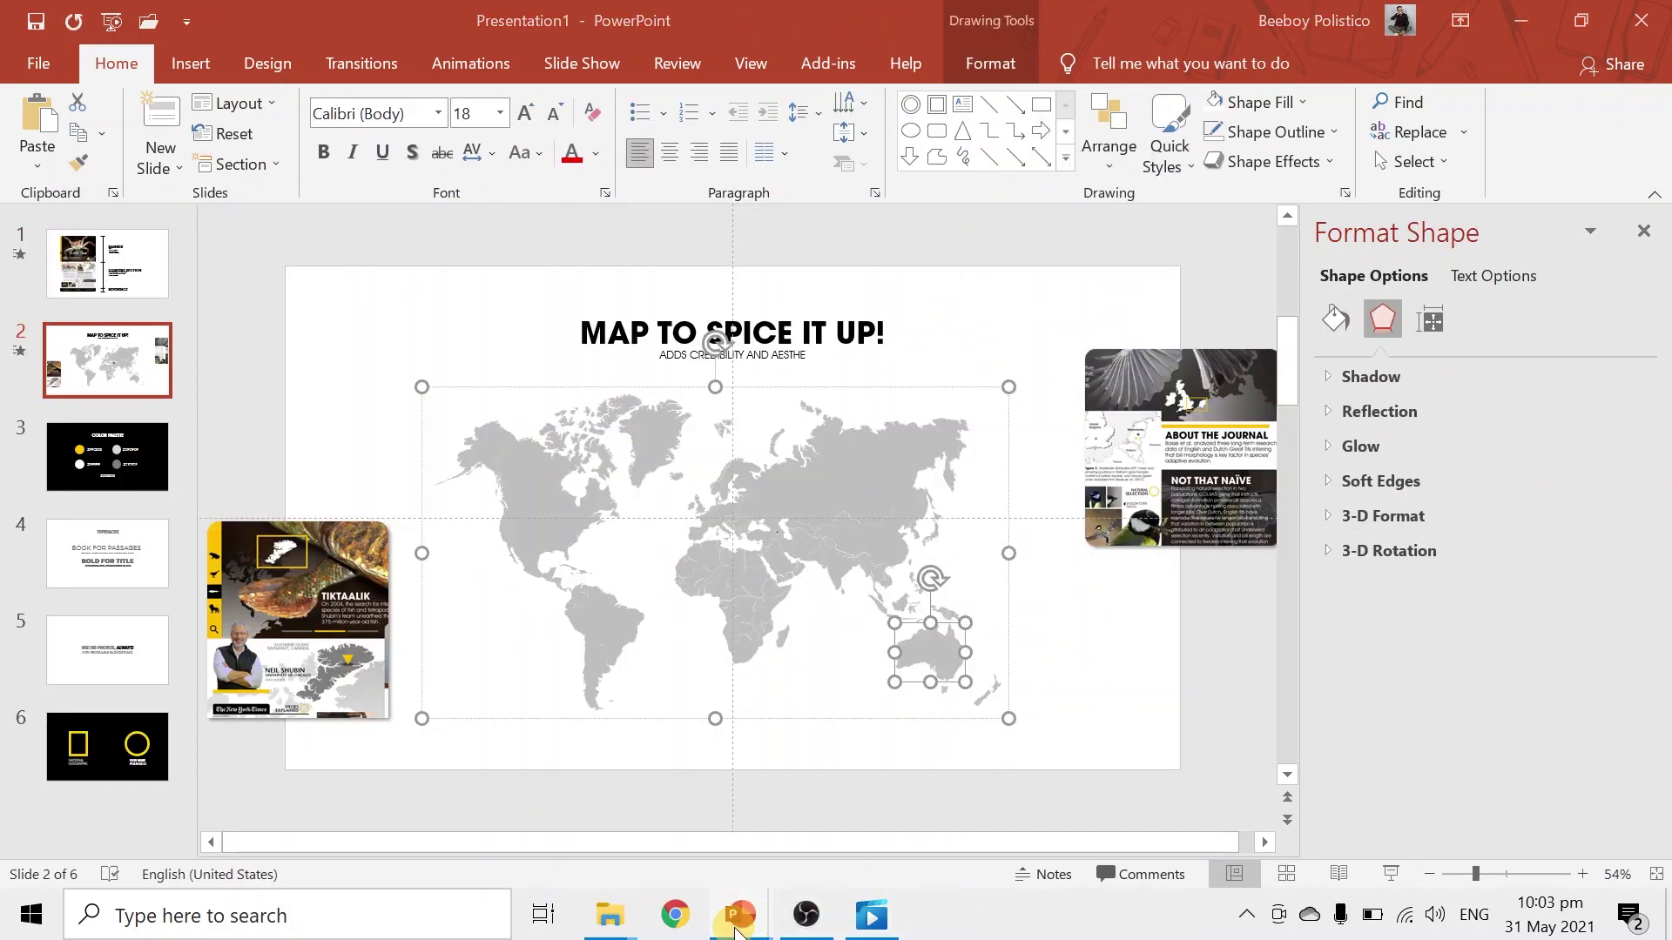
# Step: Paste the copied Australia shape into the Captive Raptors poster
pyautogui.click(735, 845)
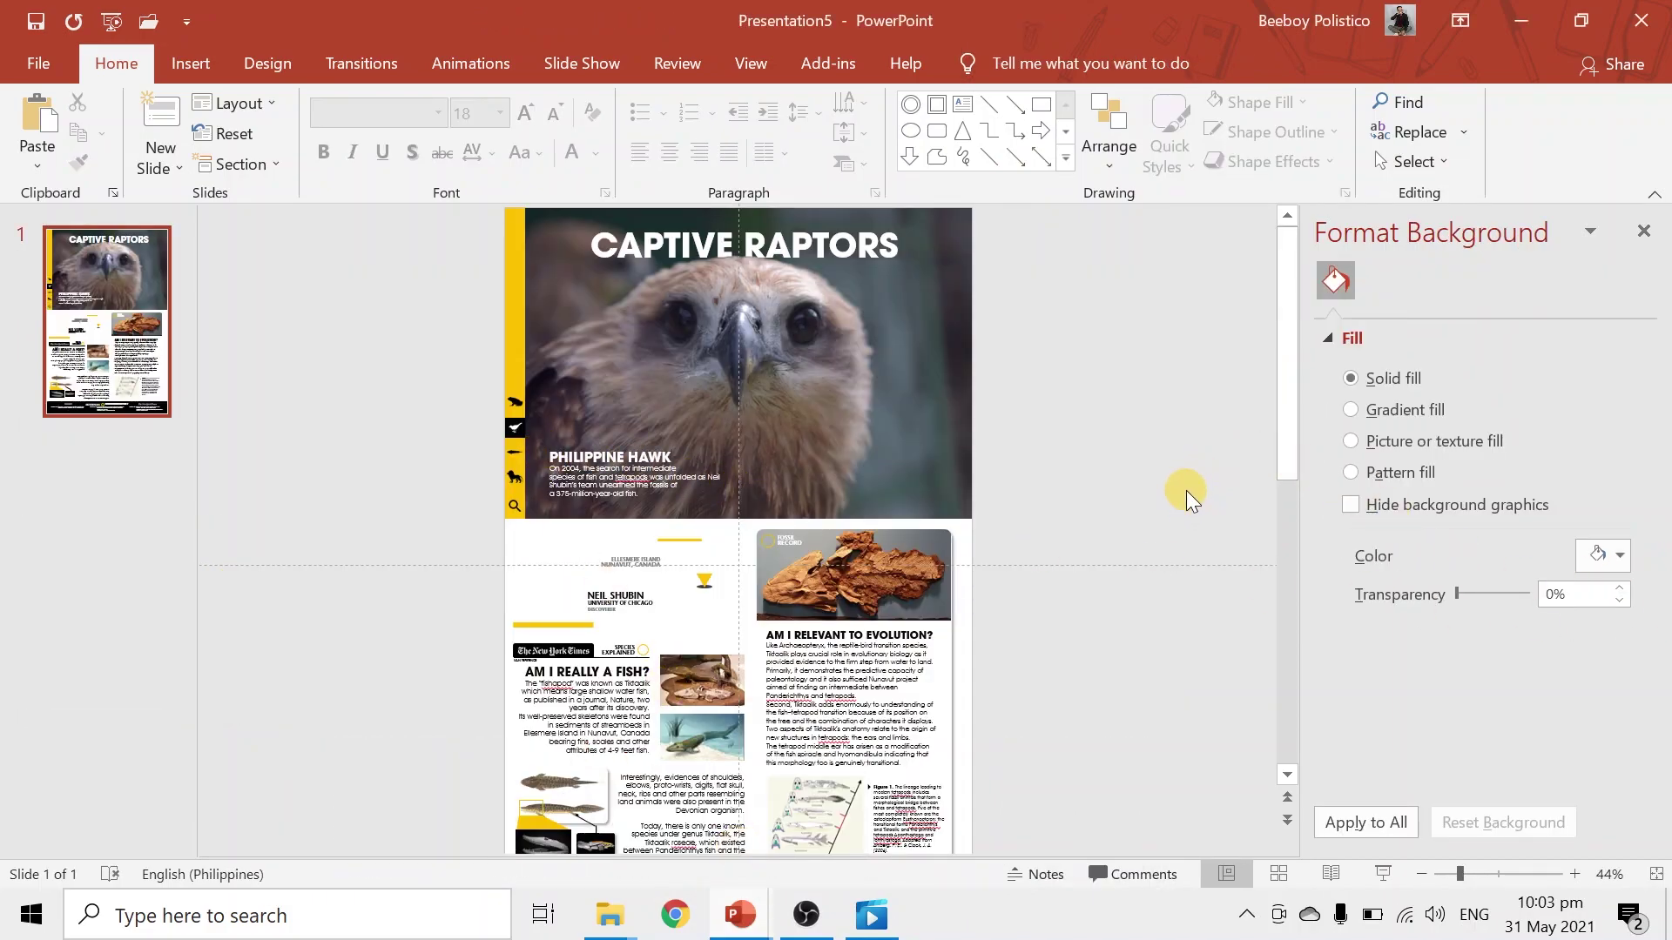
pyautogui.hotkey('ctrl', 'v')
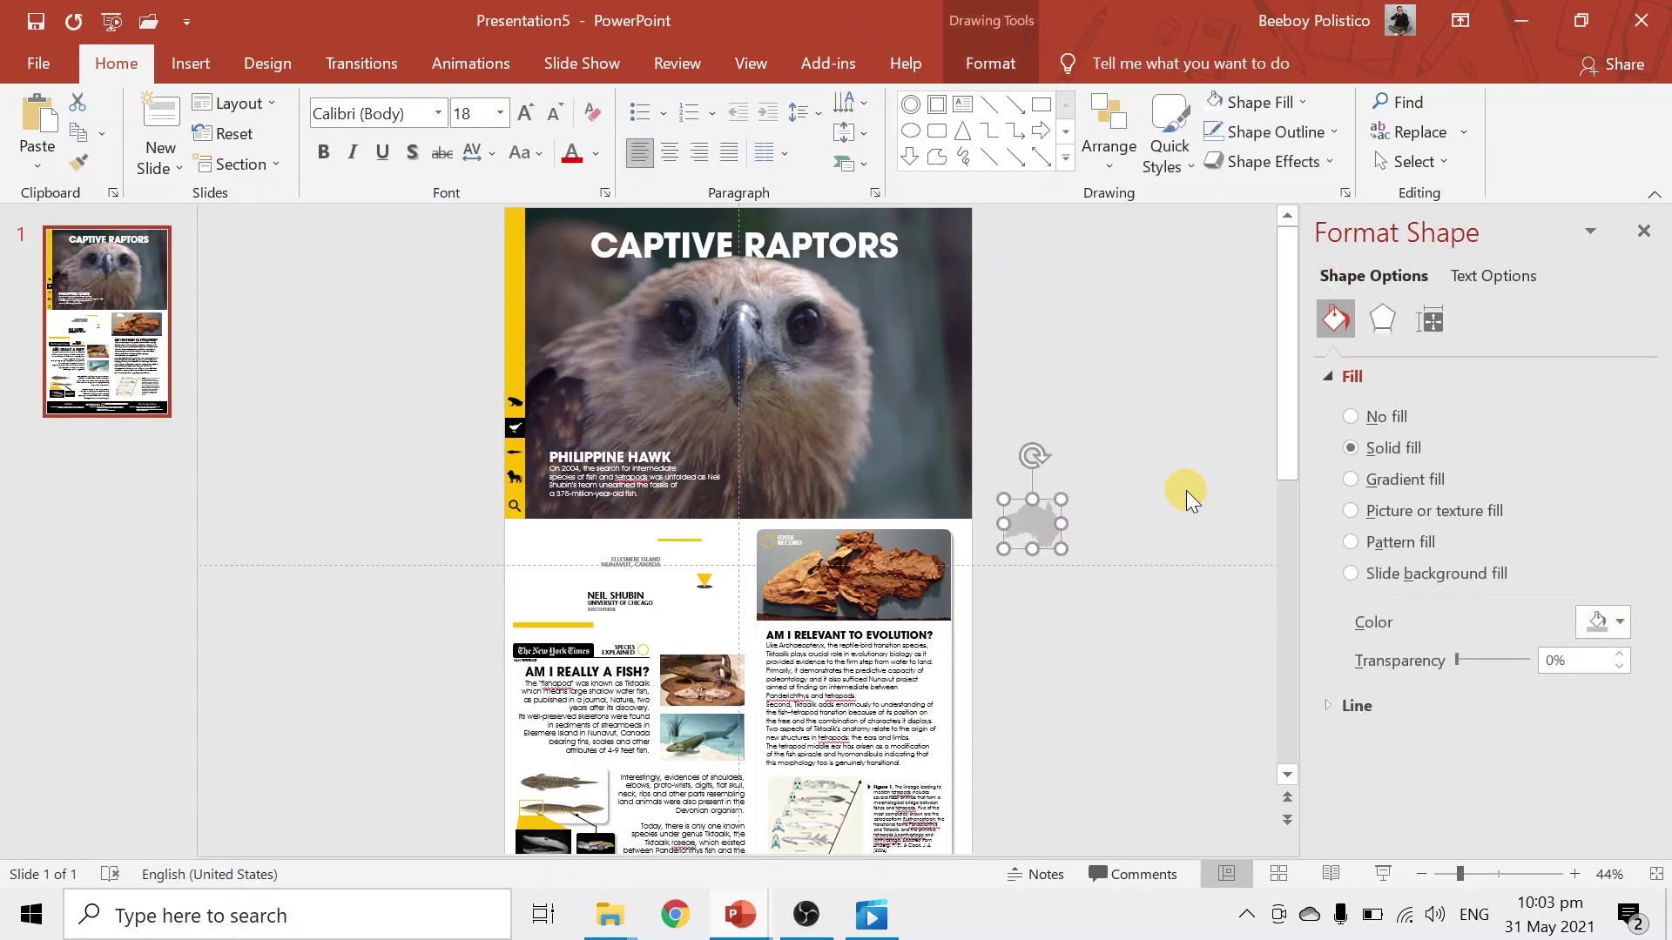
# Step: Resize the Australia shape, place it on the hawk banner, and fill it white
pyautogui.moveTo(1007, 497); pyautogui.dragTo(909, 357)
pyautogui.moveTo(1056, 511); pyautogui.dragTo(955, 470)
pyautogui.moveTo(786, 359); pyautogui.dragTo(862, 431)
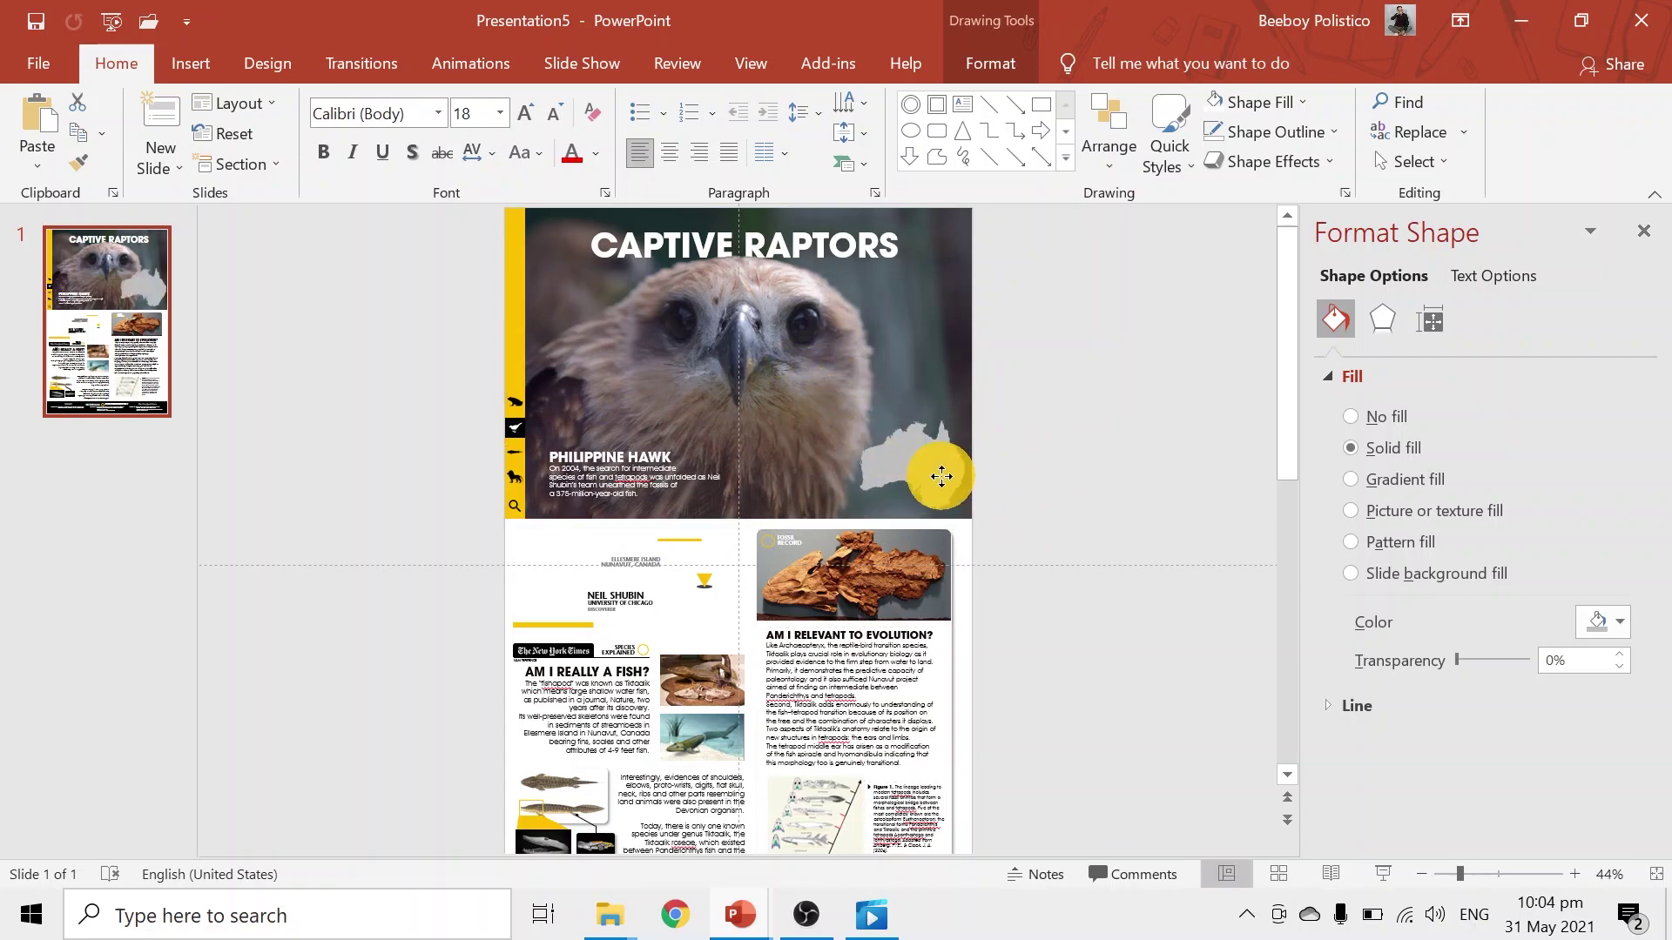
pyautogui.moveTo(942, 476); pyautogui.dragTo(944, 493)
pyautogui.click(992, 62)
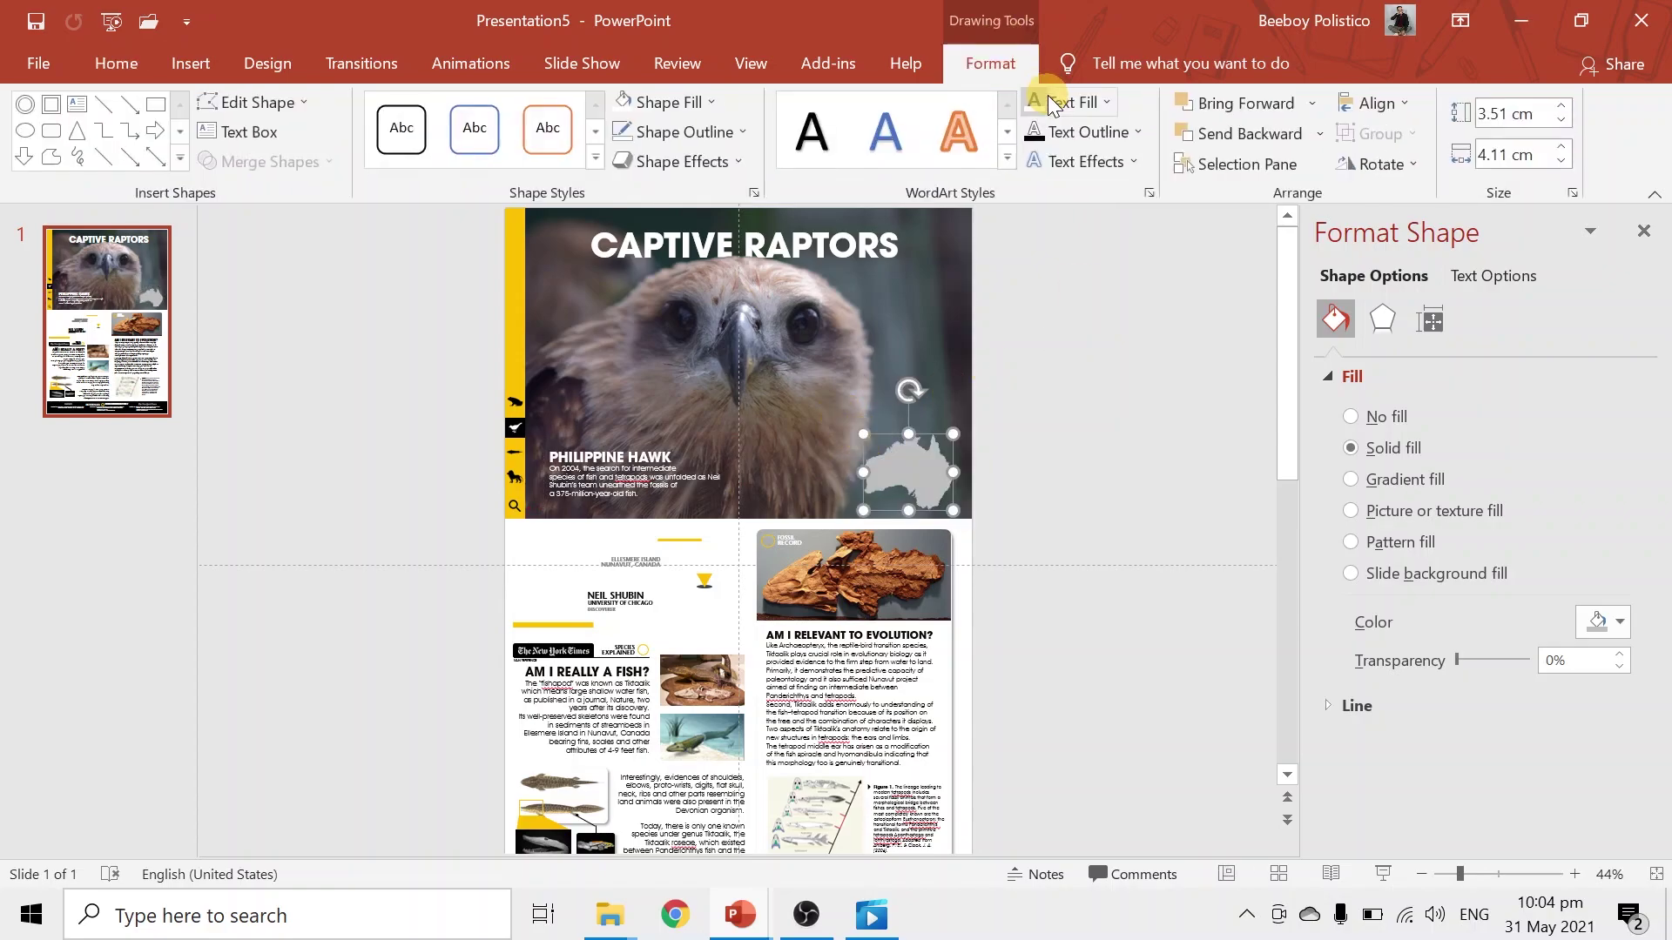
pyautogui.click(678, 103)
pyautogui.click(622, 162)
pyautogui.click(1062, 373)
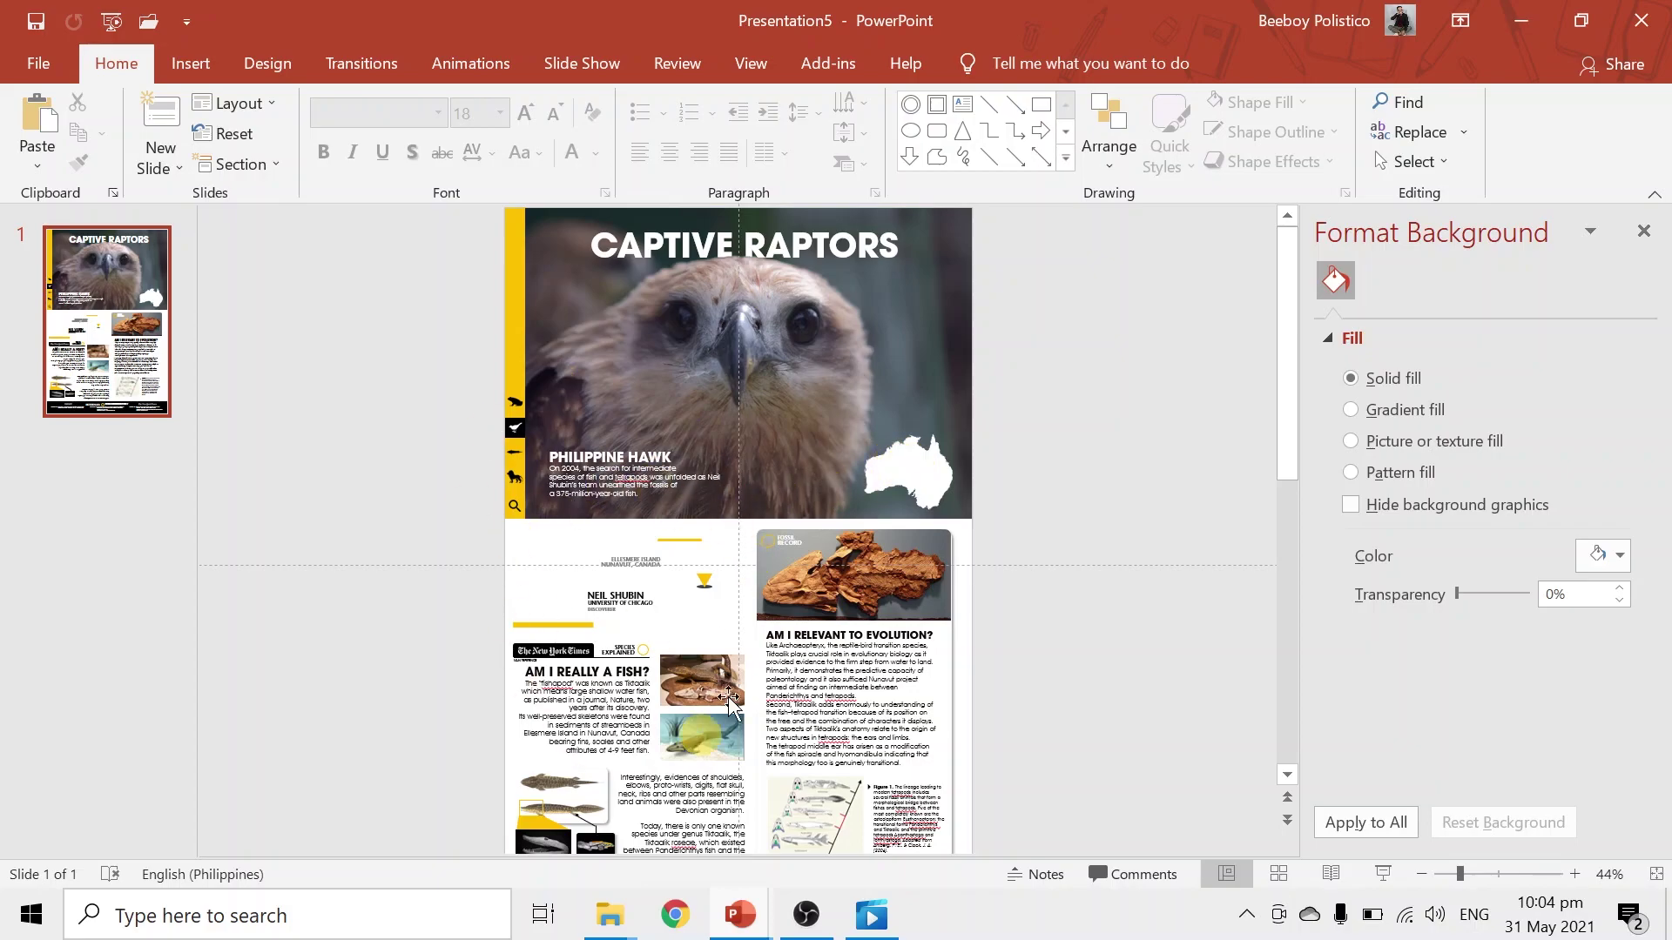
# Step: Add an 8.3 x 9.72 cm light-grey Australia copy behind the left column's text
pyautogui.click(918, 477)
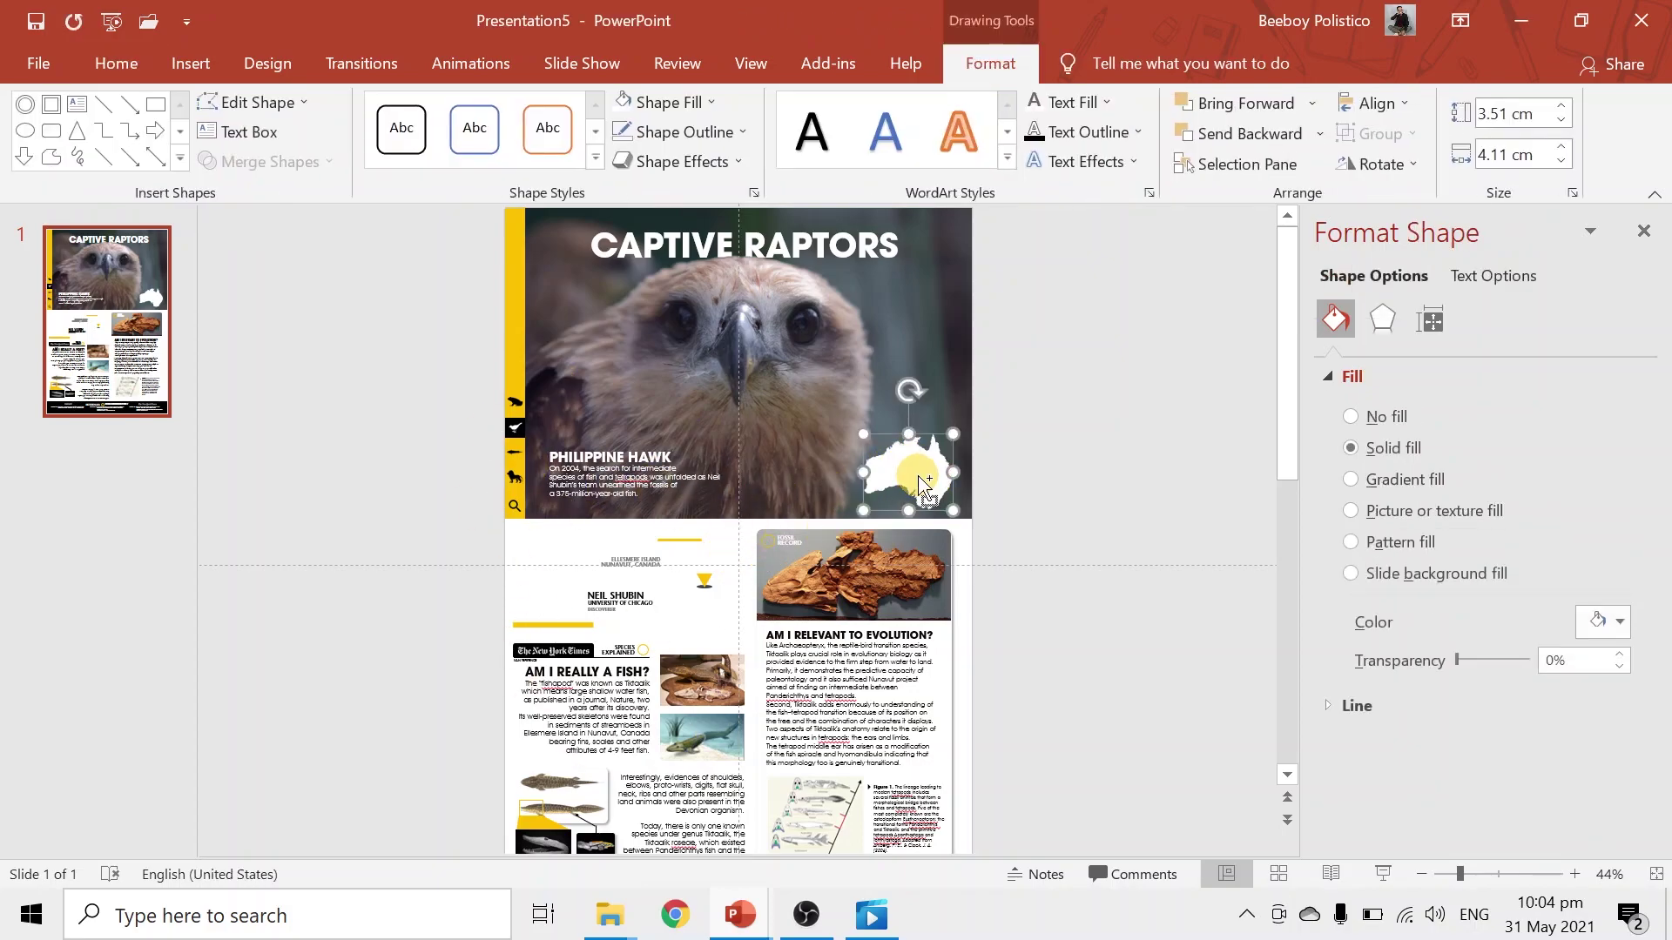
pyautogui.moveTo(917, 477); pyautogui.dragTo(927, 488)
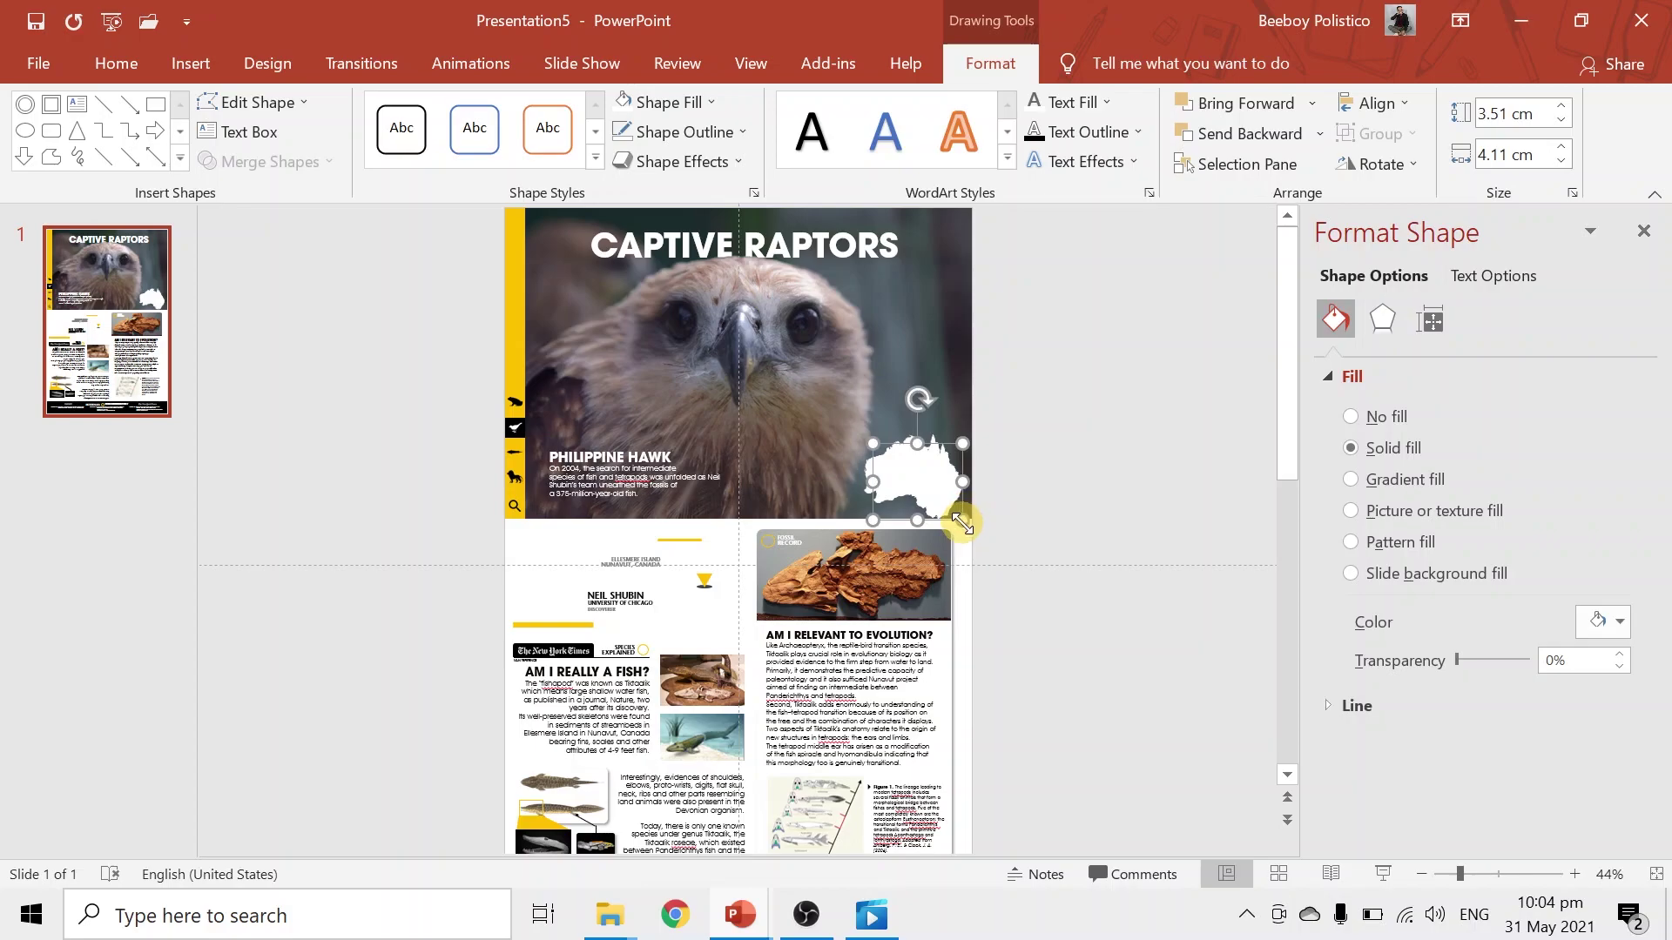
pyautogui.moveTo(961, 522); pyautogui.dragTo(1084, 622)
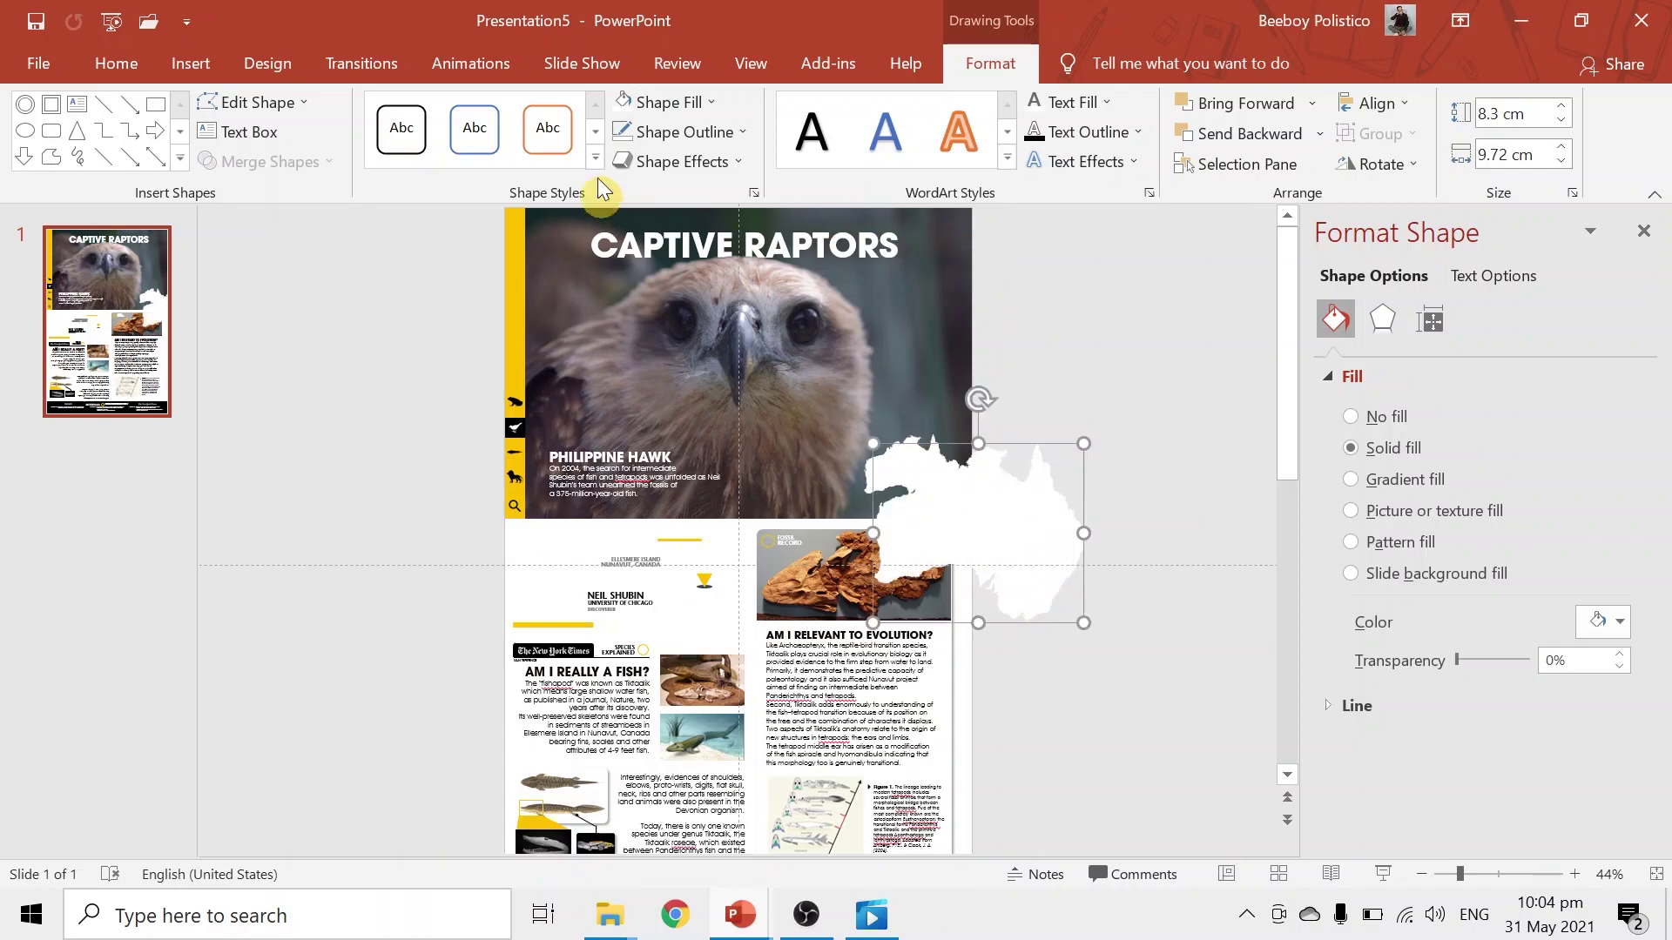
pyautogui.click(688, 103)
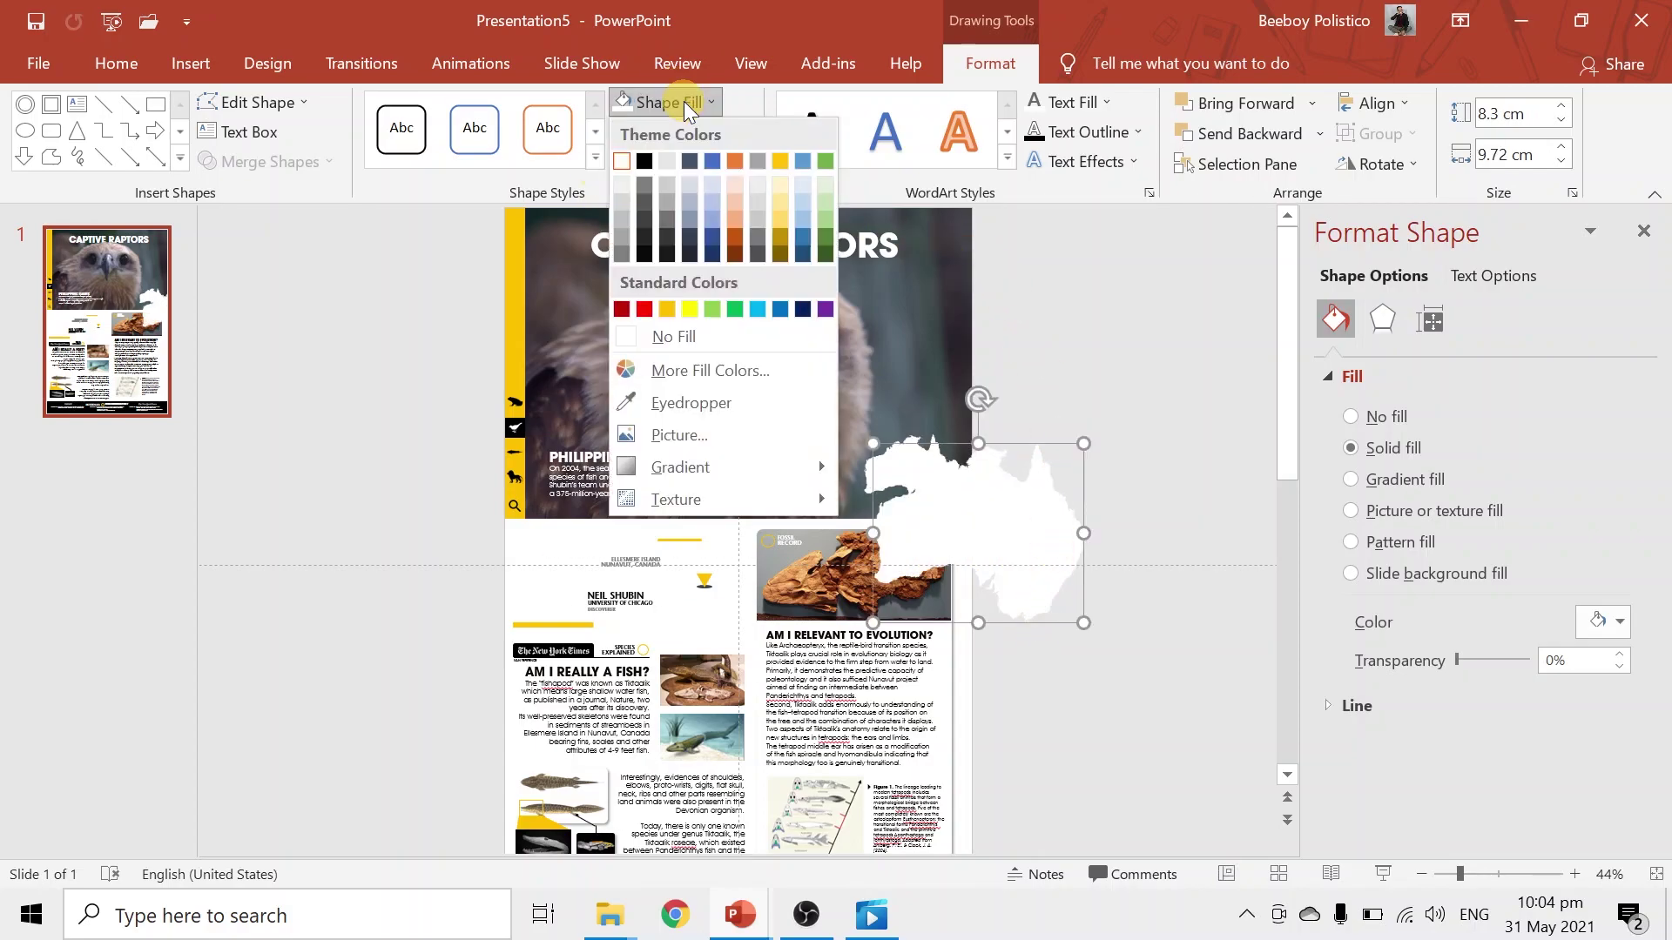
pyautogui.click(620, 211)
pyautogui.moveTo(858, 540); pyautogui.dragTo(642, 571)
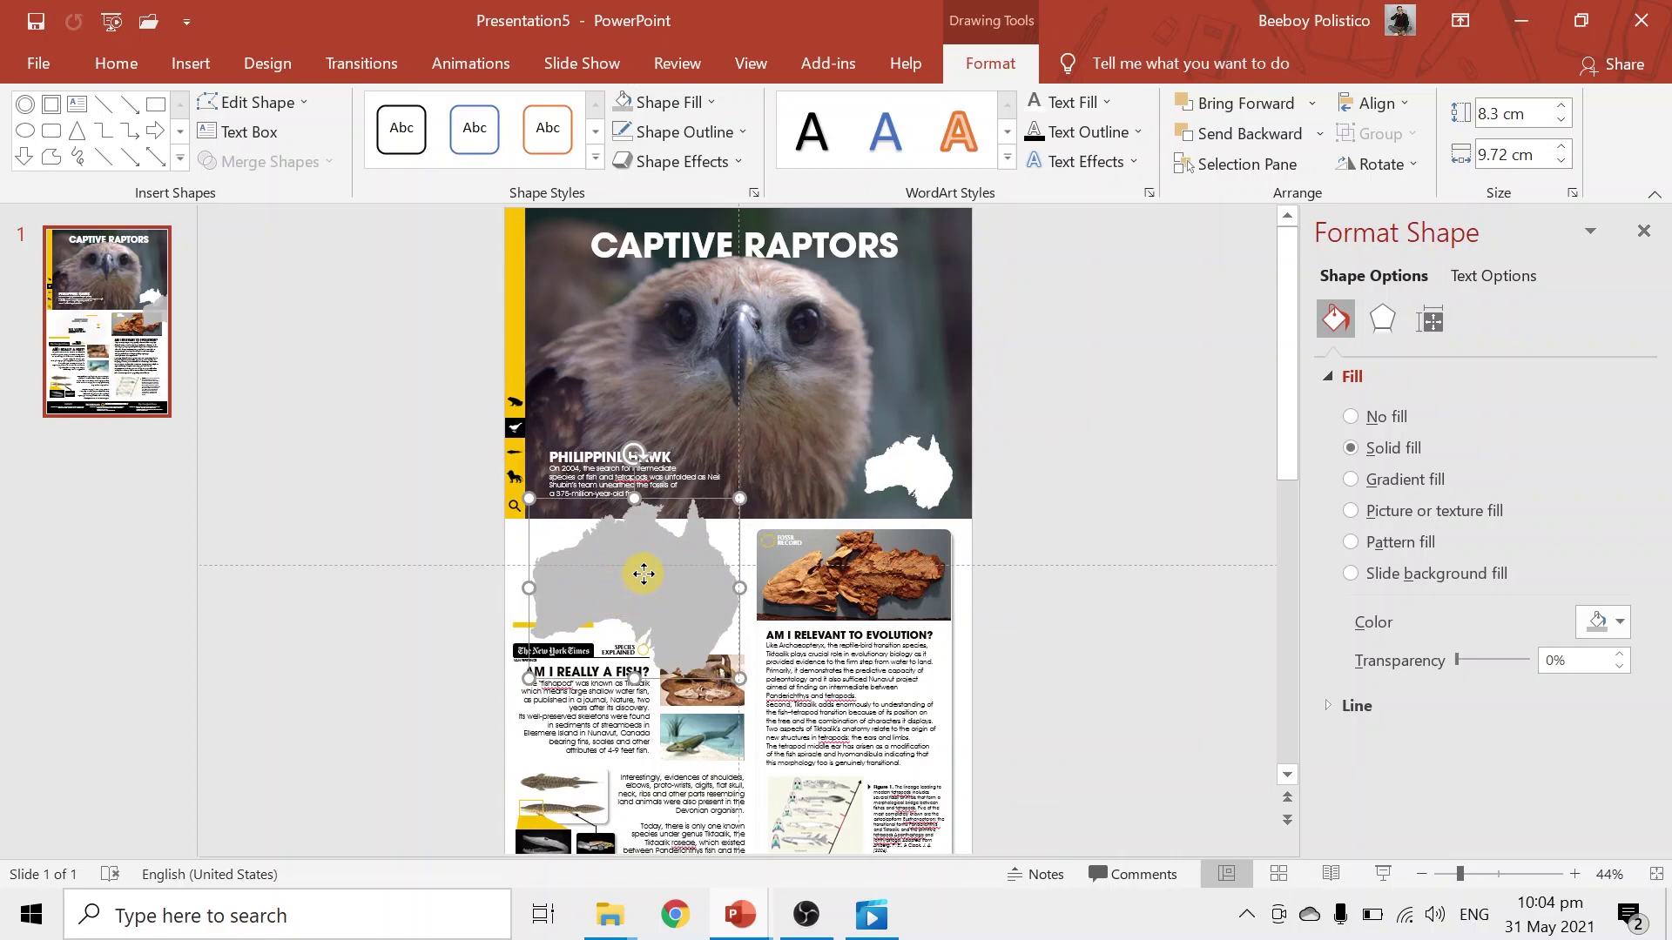
pyautogui.rightClick(642, 575)
pyautogui.click(810, 322)
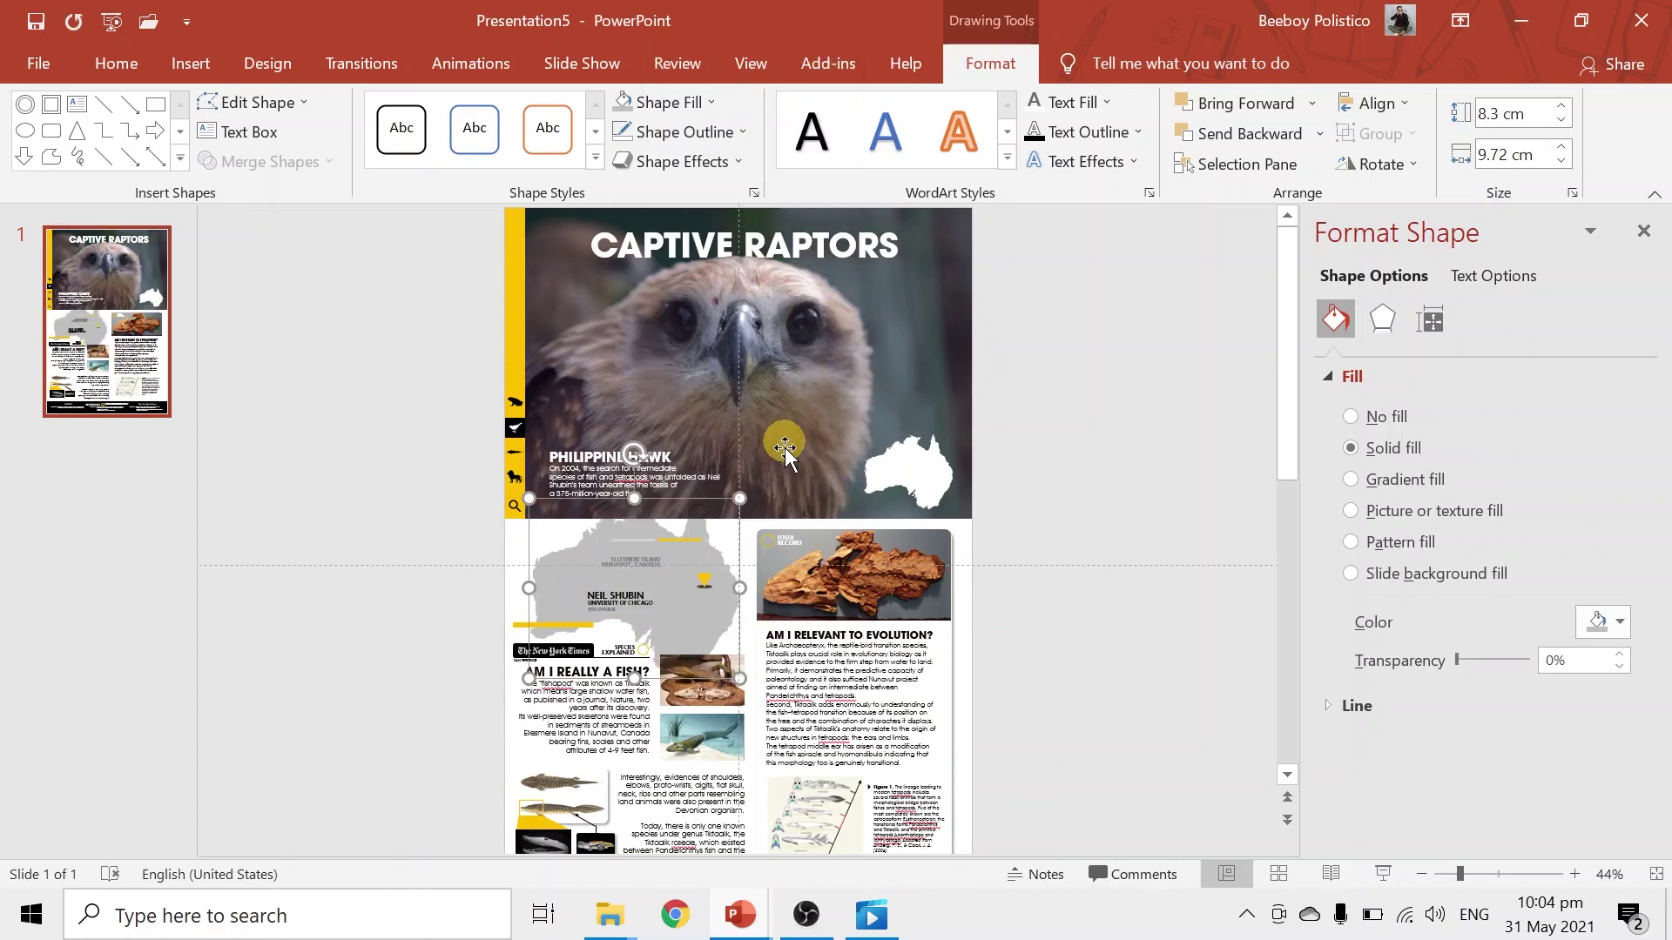
pyautogui.scroll(-1, 923, 406)
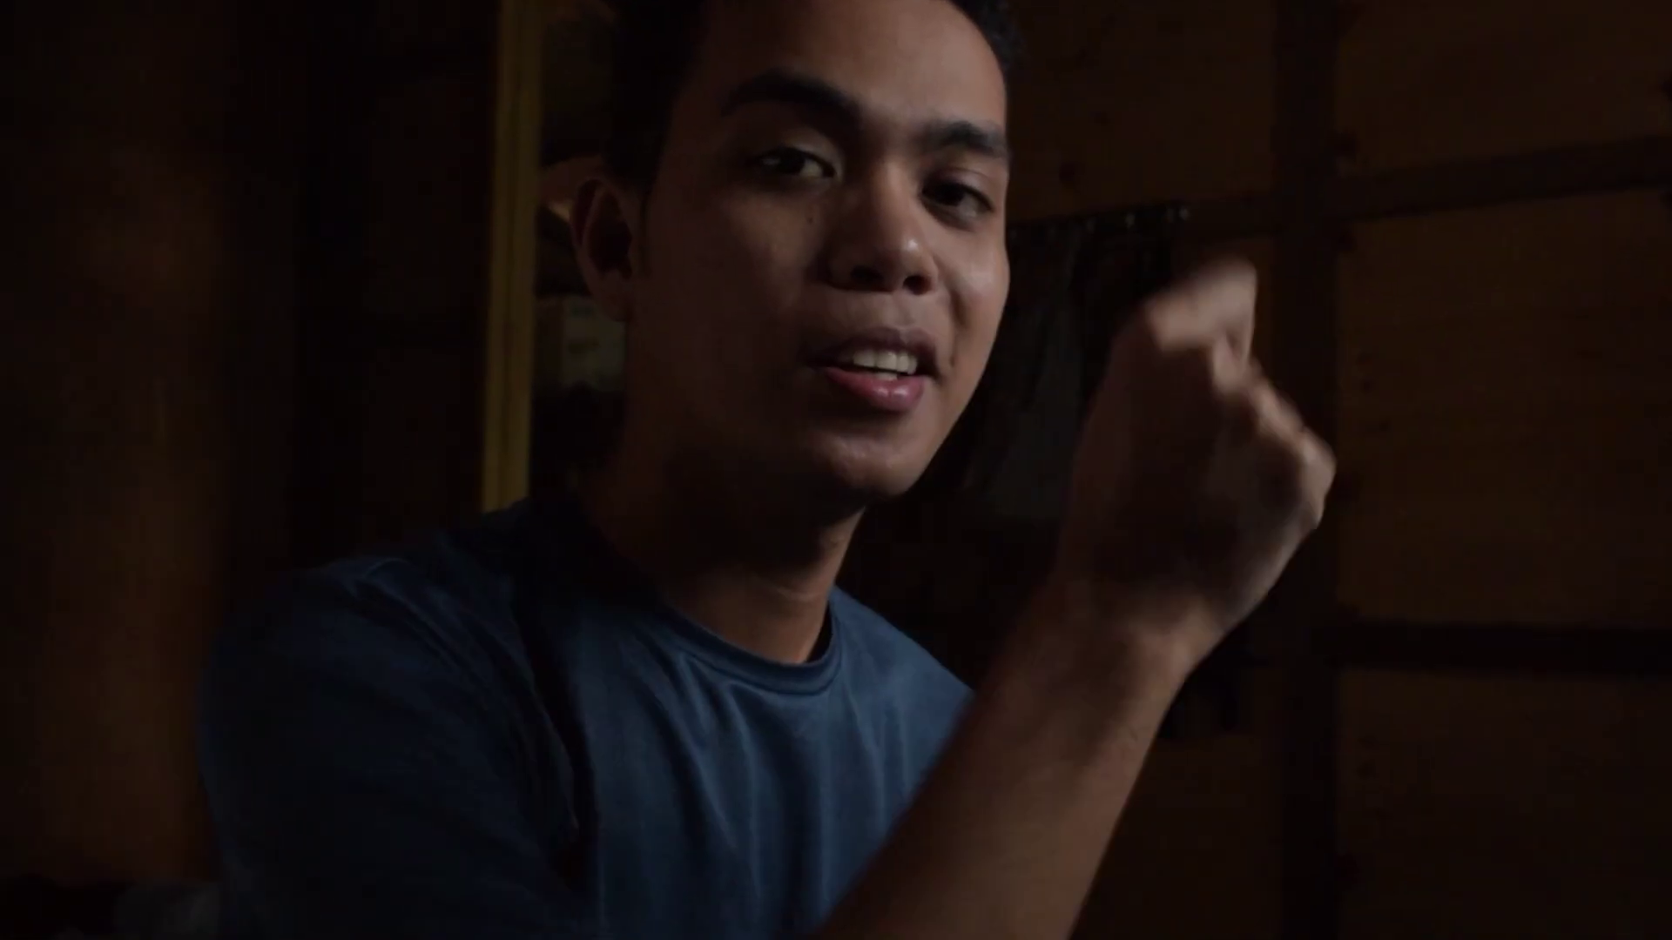